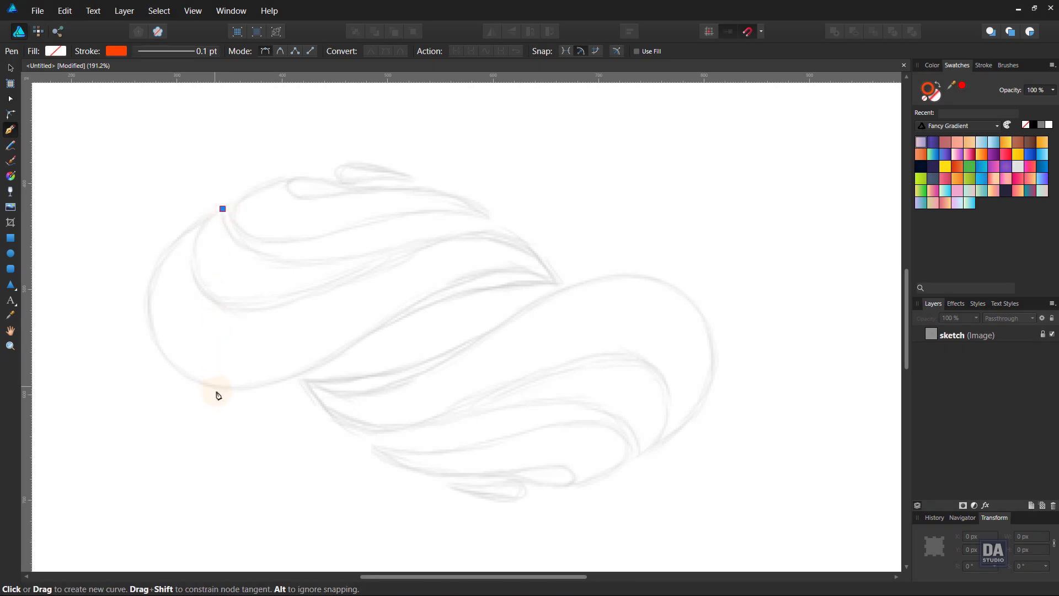
# Step: Pen a closed four-point straight-edged outline around the sketch's upper swoosh
pyautogui.click(221, 390)
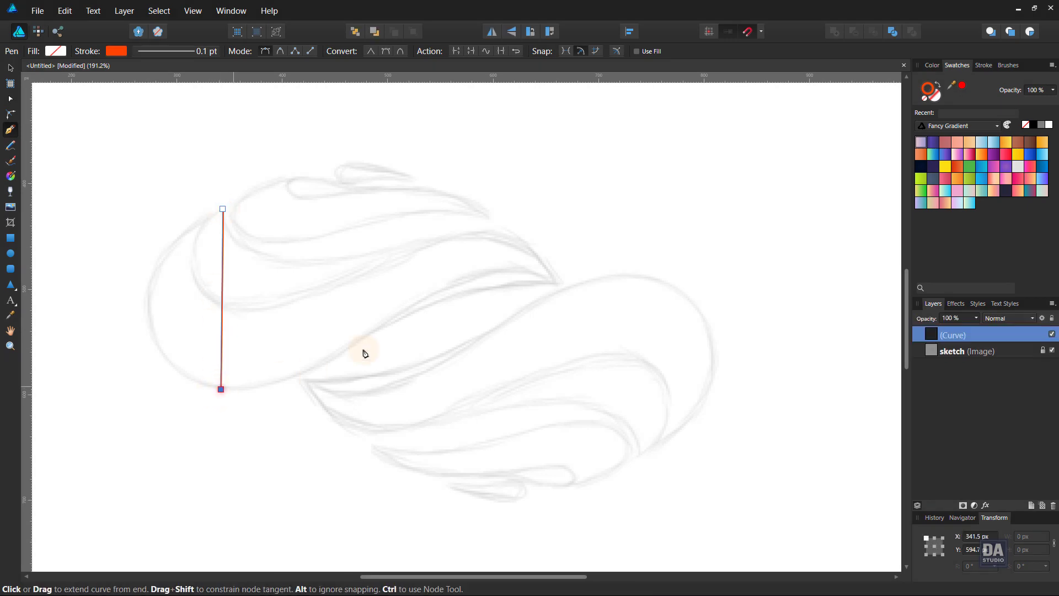
pyautogui.click(559, 285)
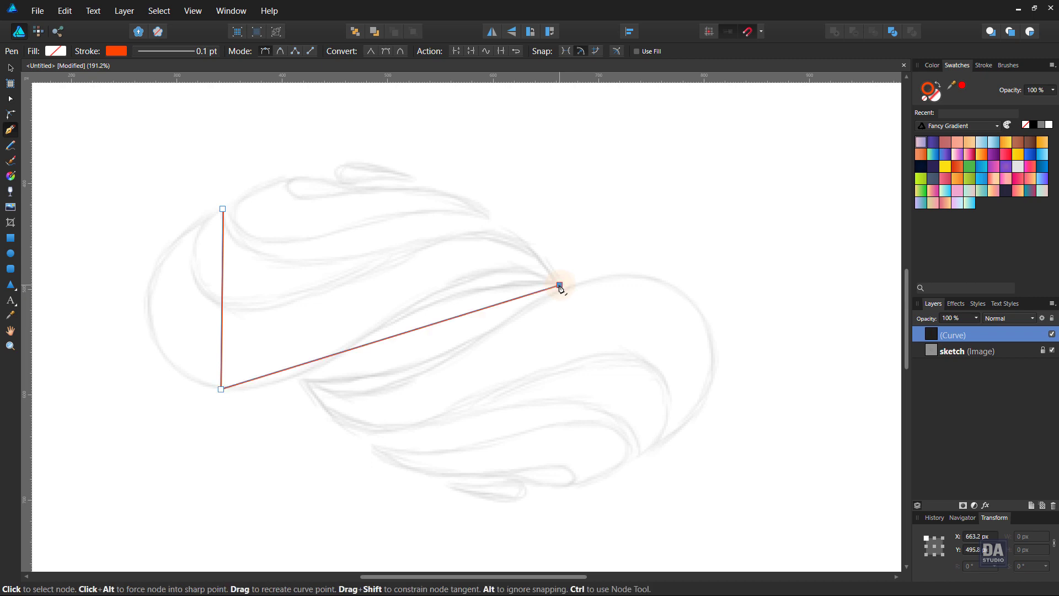
pyautogui.click(391, 247)
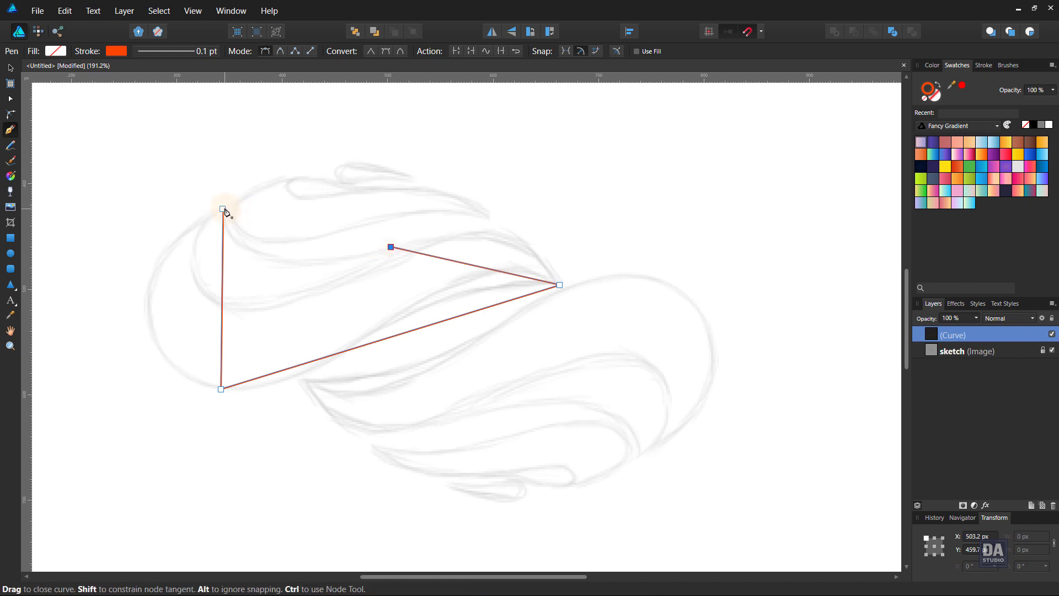
pyautogui.click(222, 209)
pyautogui.scroll(1, 219, 235)
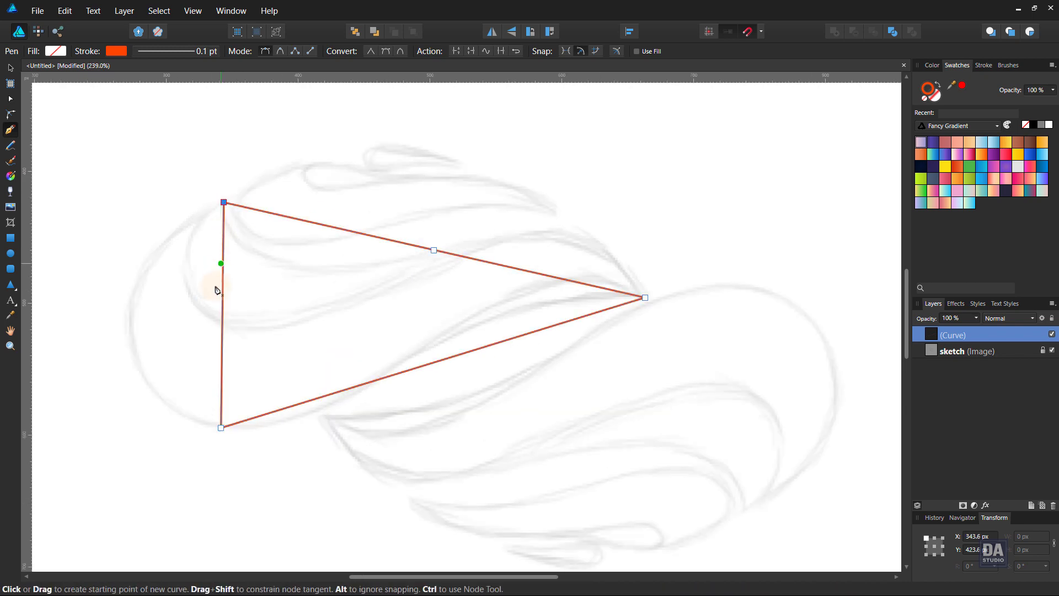
# Step: Bow the outline's left edge outward to follow the sketch's curve
pyautogui.moveTo(221, 297)
pyautogui.mouseDown()
pyautogui.moveTo(192, 300)
pyautogui.moveTo(168, 350)
pyautogui.moveTo(107, 413)
pyautogui.mouseUp()
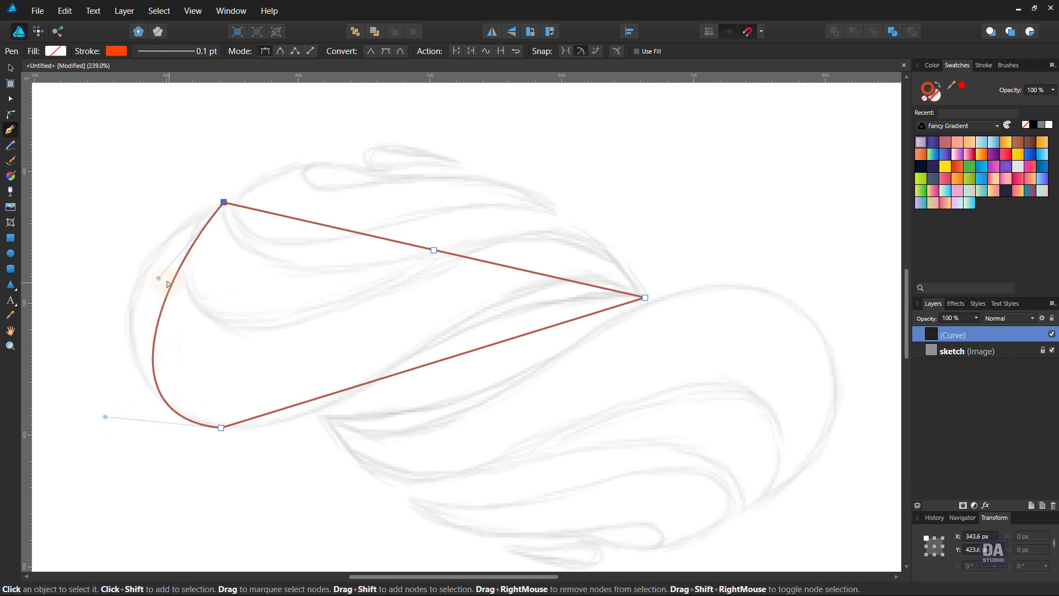
pyautogui.moveTo(159, 278)
pyautogui.mouseDown()
pyautogui.moveTo(108, 238)
pyautogui.moveTo(100, 244)
pyautogui.mouseUp()
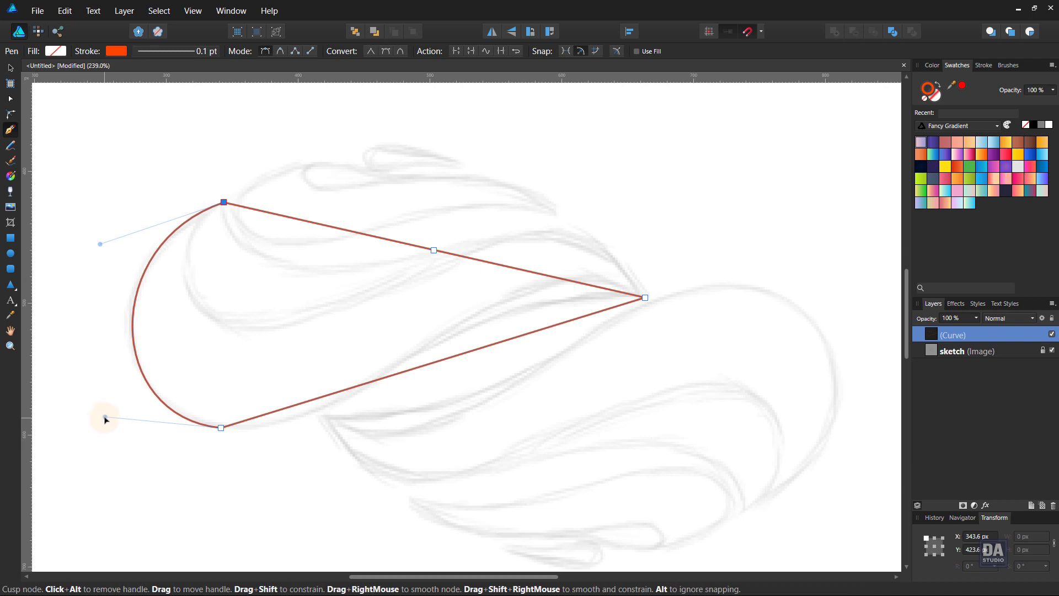
pyautogui.moveTo(104, 418); pyautogui.dragTo(101, 416)
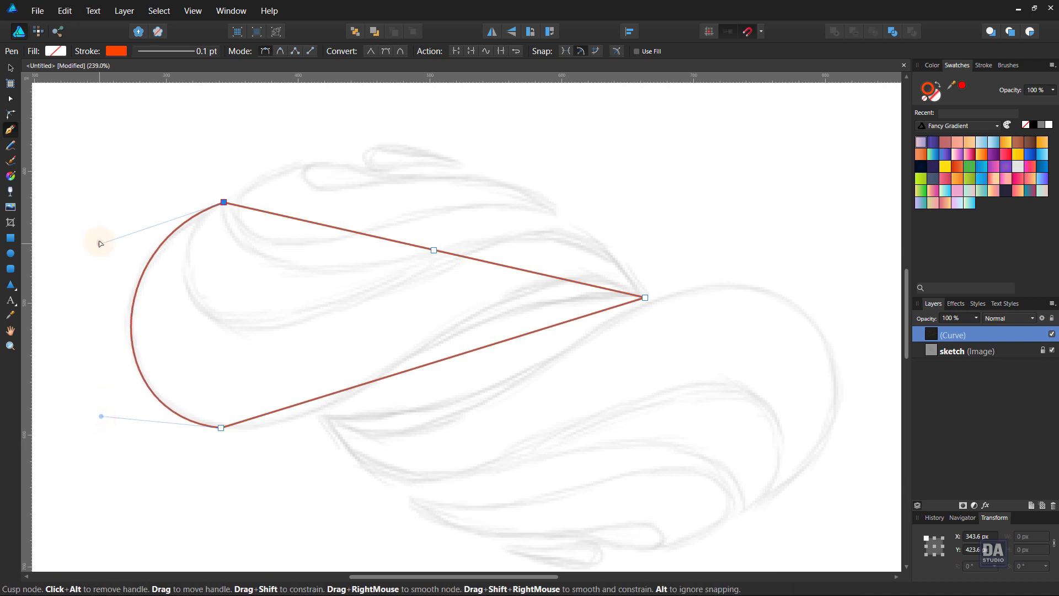
pyautogui.moveTo(100, 244); pyautogui.dragTo(95, 244)
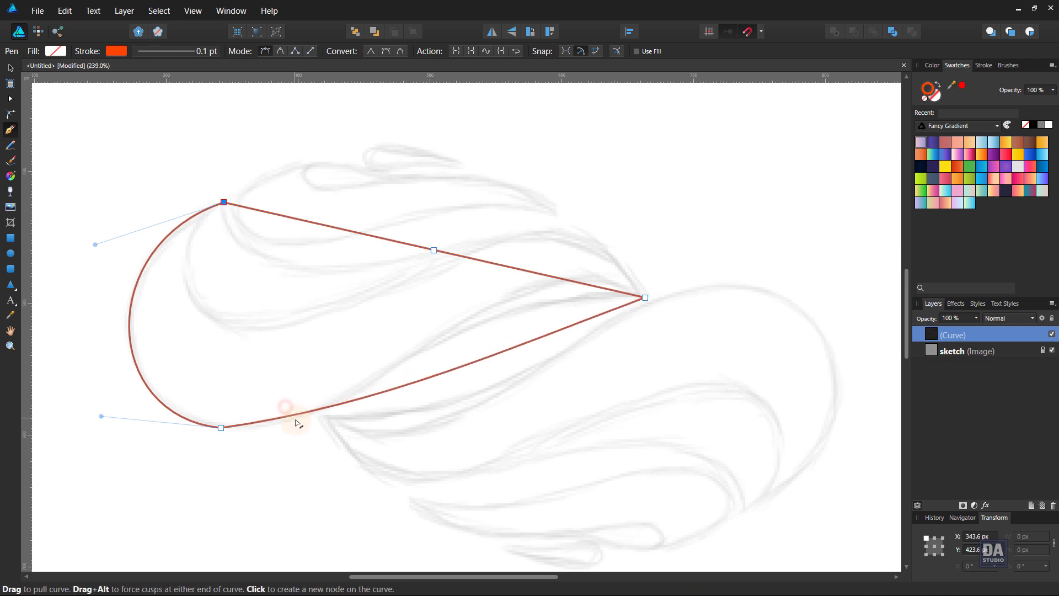
# Step: Bend the lower edge into an S-curve matching the swoosh's underside
pyautogui.moveTo(291, 415); pyautogui.dragTo(273, 424)
pyautogui.click(221, 428)
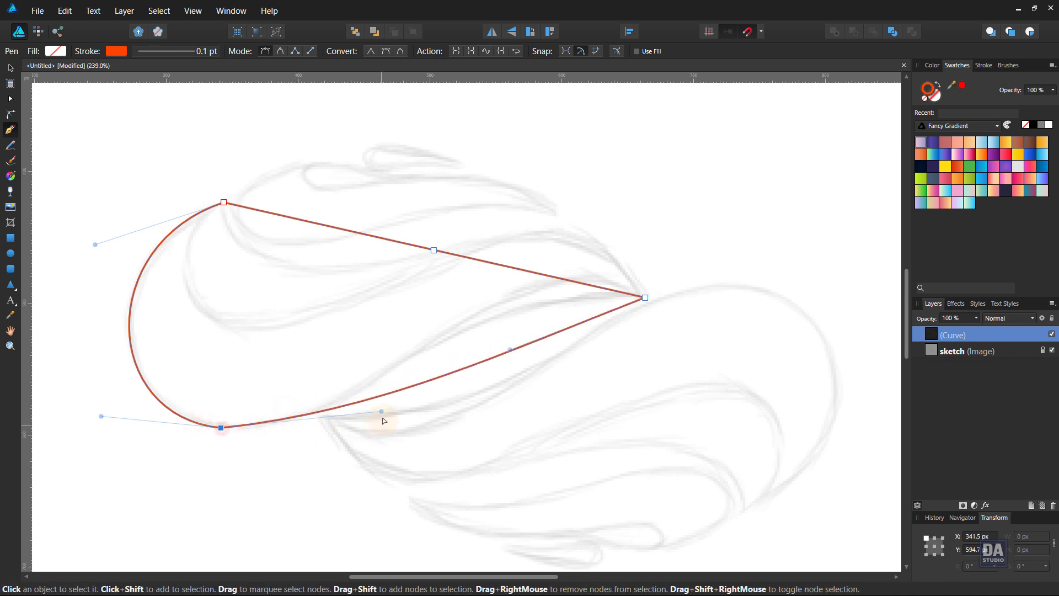
pyautogui.moveTo(382, 412); pyautogui.dragTo(385, 430)
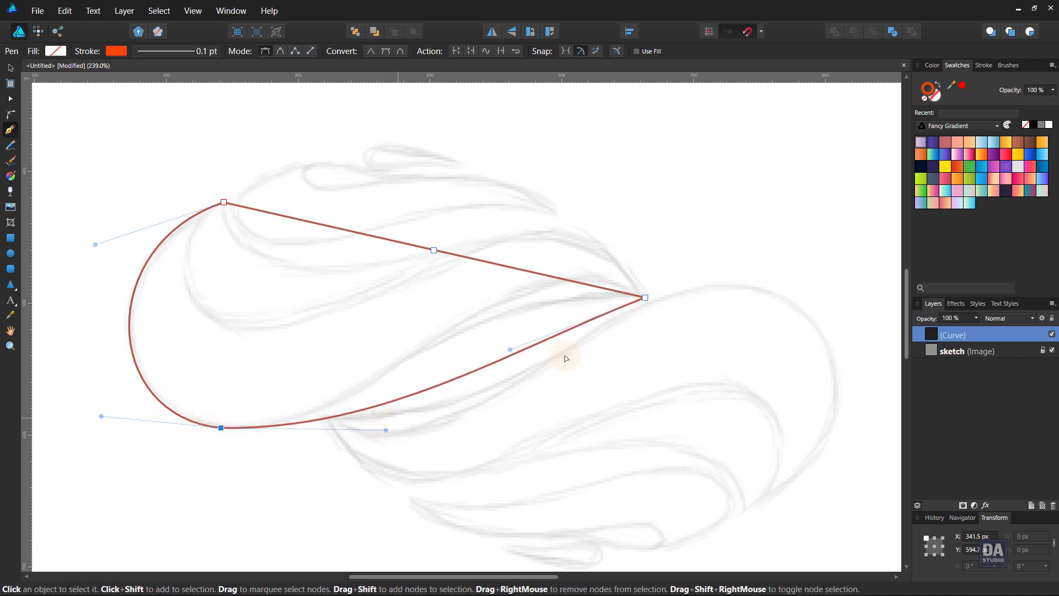
pyautogui.moveTo(510, 350)
pyautogui.mouseDown()
pyautogui.moveTo(413, 289)
pyautogui.moveTo(430, 285)
pyautogui.mouseUp()
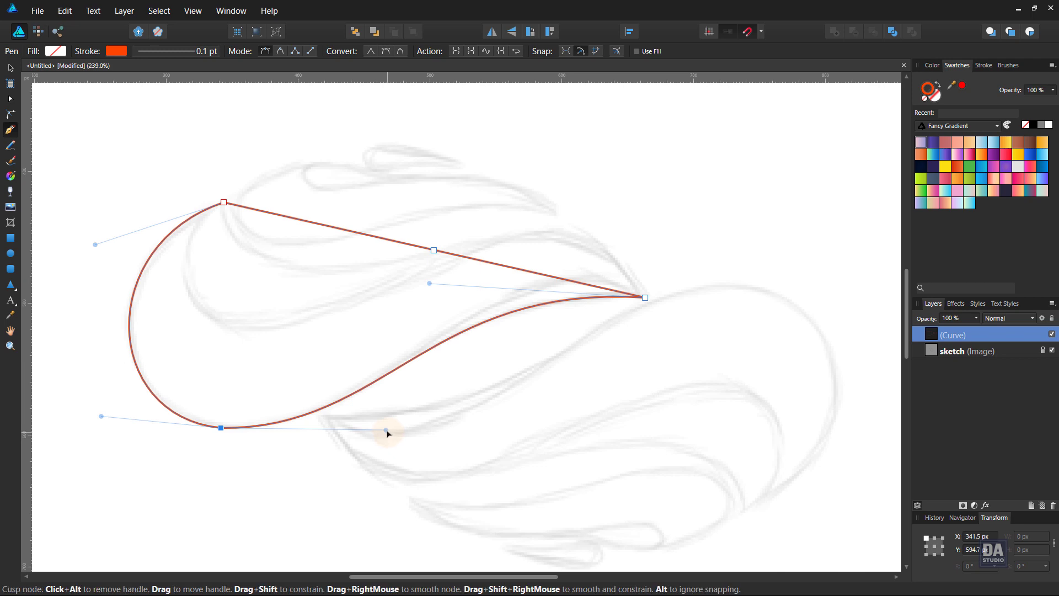
pyautogui.moveTo(386, 430); pyautogui.dragTo(378, 444)
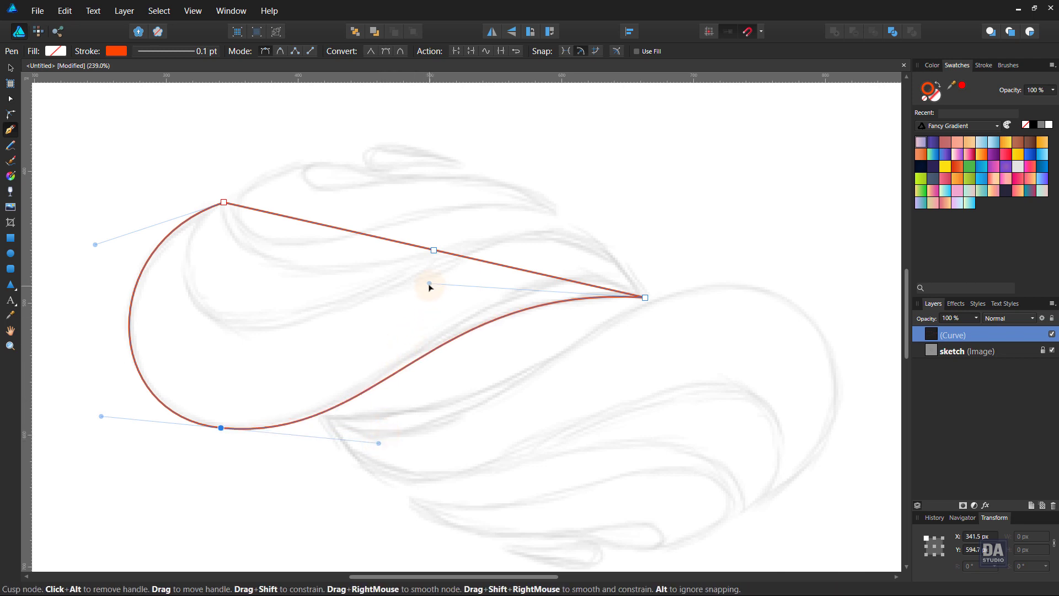
pyautogui.moveTo(430, 283); pyautogui.dragTo(418, 287)
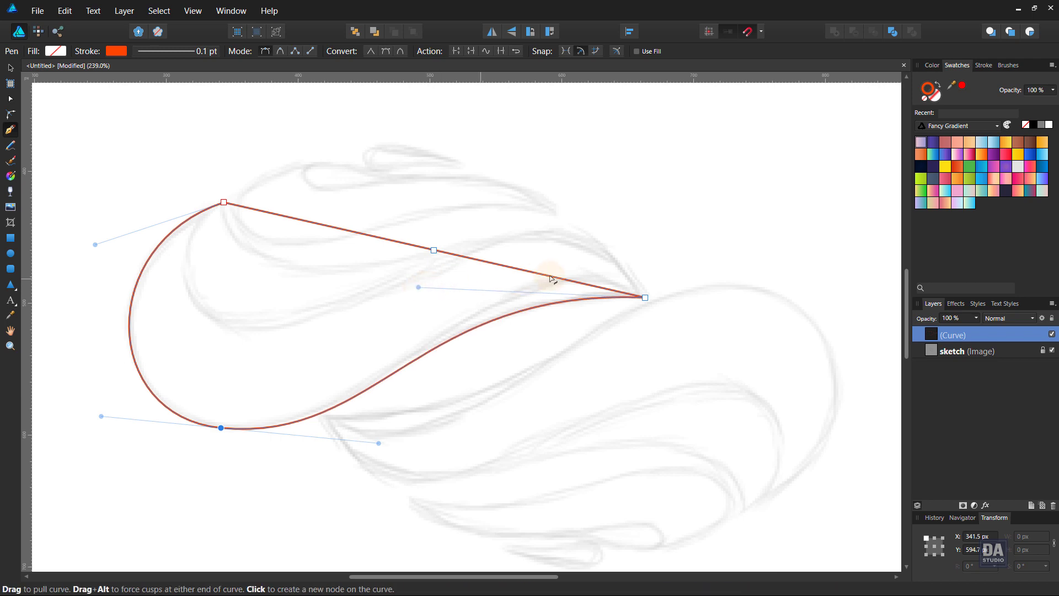
# Step: Curve the upper-right edge upward into a pointed right tip
pyautogui.moveTo(549, 276); pyautogui.dragTo(568, 238)
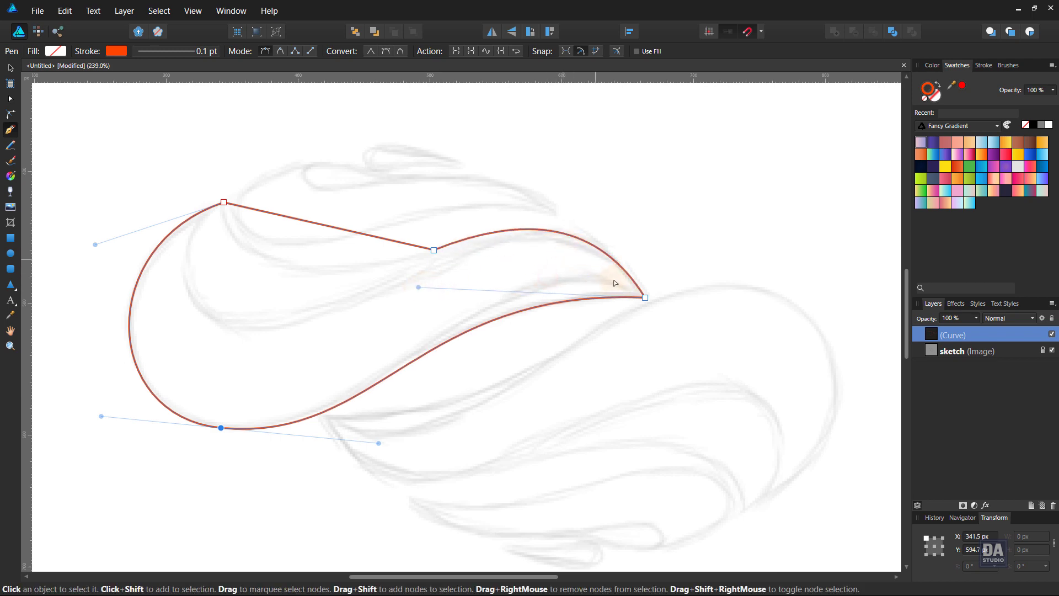
pyautogui.click(645, 297)
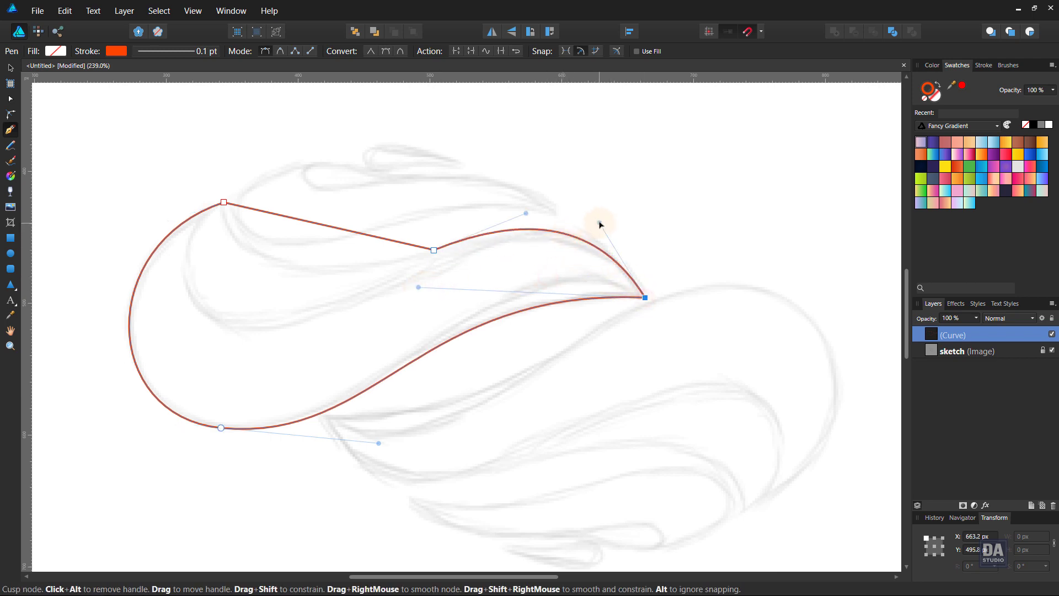
pyautogui.moveTo(605, 218); pyautogui.dragTo(605, 215)
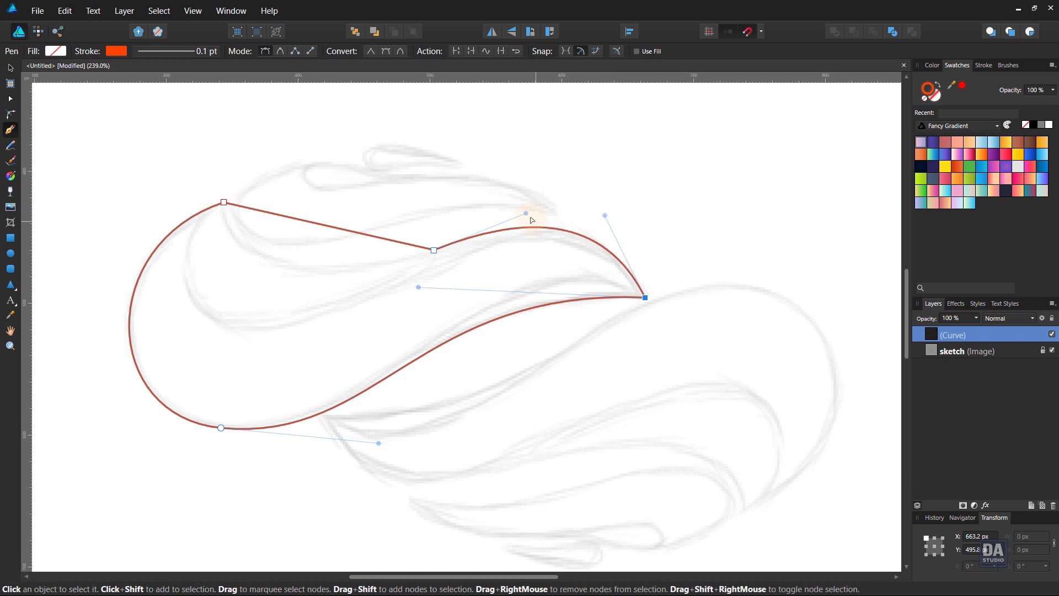
pyautogui.moveTo(525, 215); pyautogui.dragTo(527, 216)
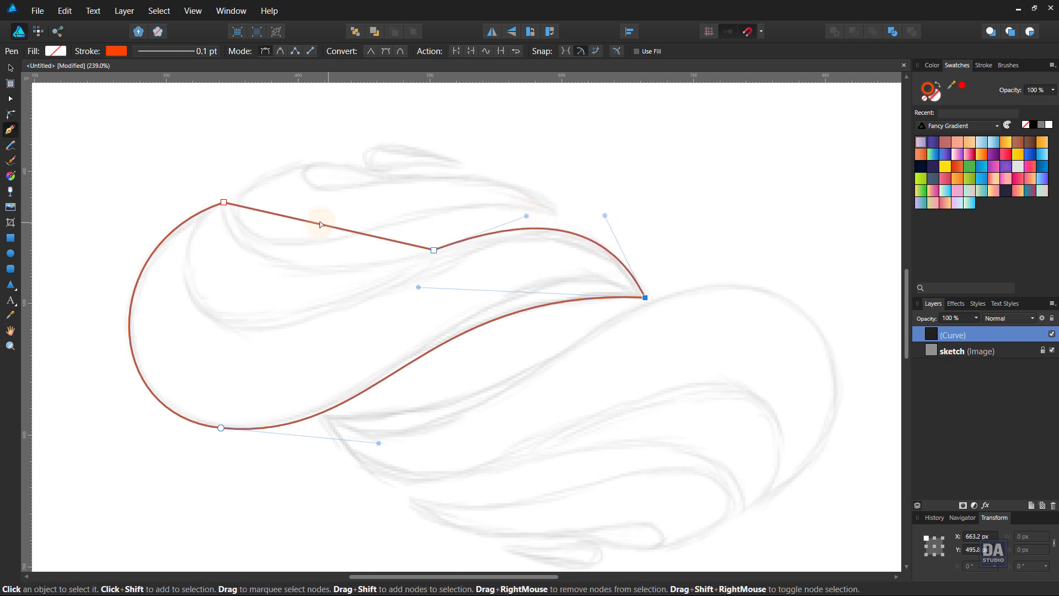
# Step: Dip the upper-left edge, make the top node smooth, and deselect the swoosh
pyautogui.moveTo(329, 228); pyautogui.dragTo(380, 255)
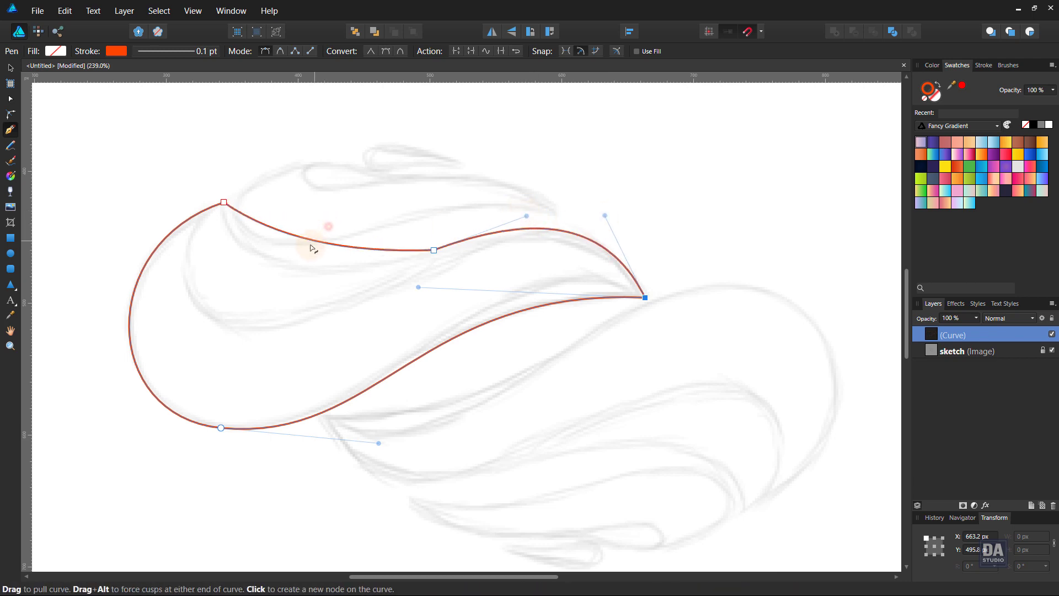
pyautogui.click(433, 250)
pyautogui.moveTo(337, 265); pyautogui.dragTo(313, 290)
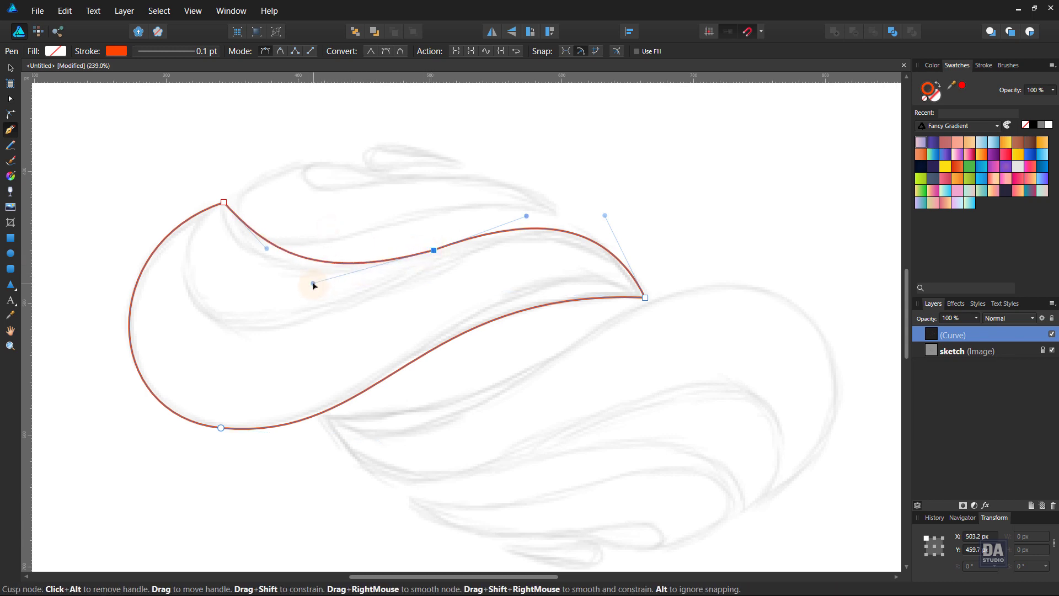
pyautogui.moveTo(313, 290); pyautogui.dragTo(309, 290)
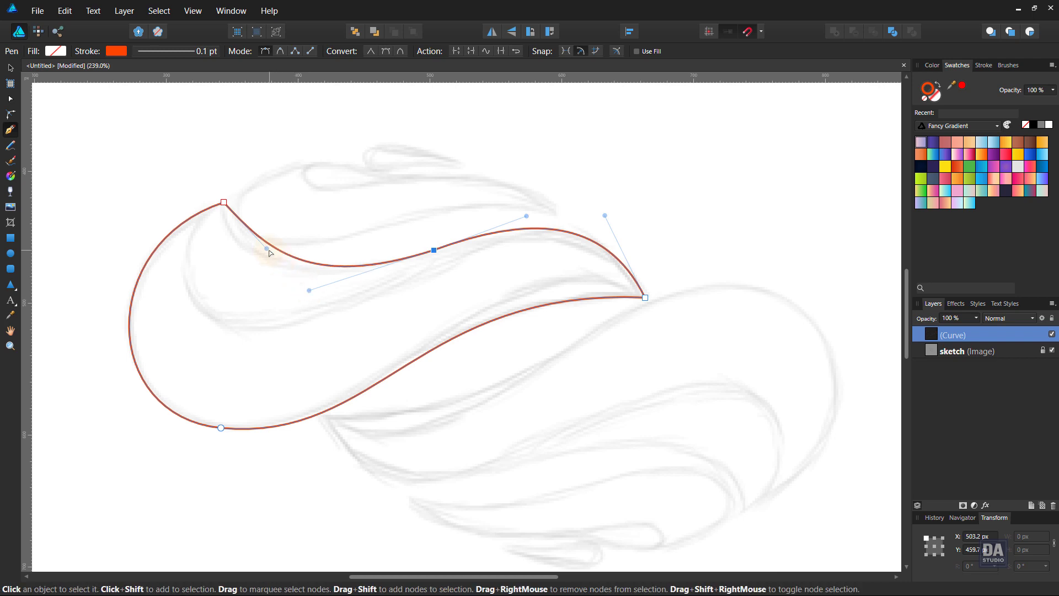
pyautogui.moveTo(267, 249); pyautogui.dragTo(221, 259)
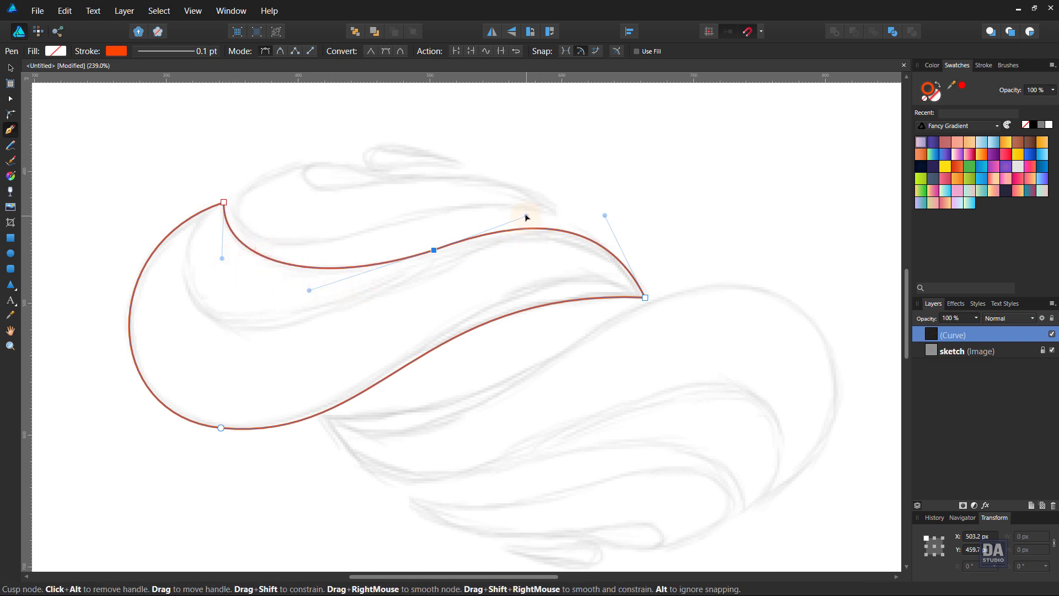
pyautogui.moveTo(526, 216); pyautogui.dragTo(525, 223)
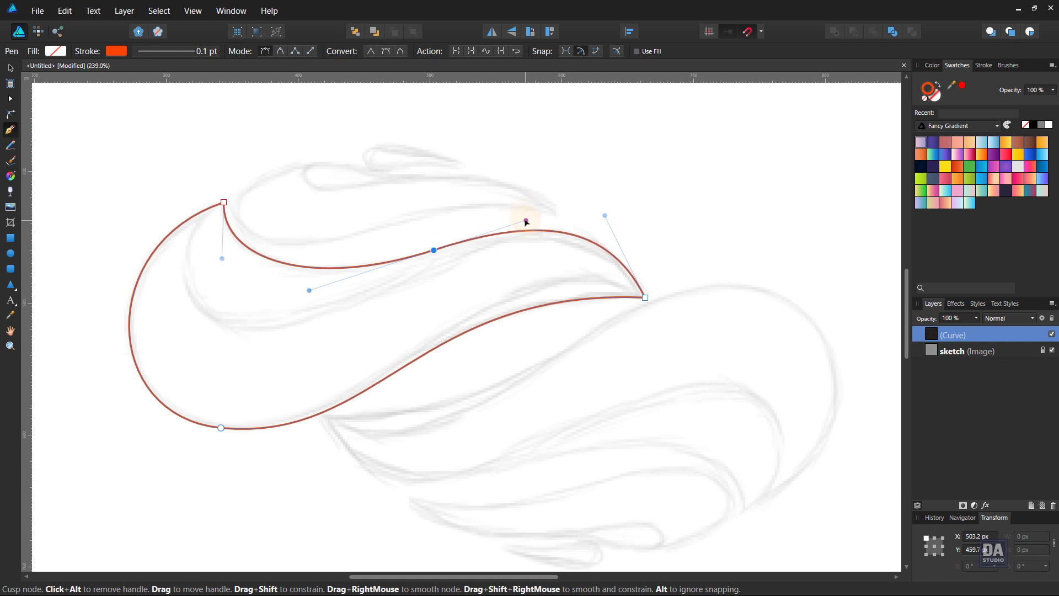
pyautogui.press('Escape')
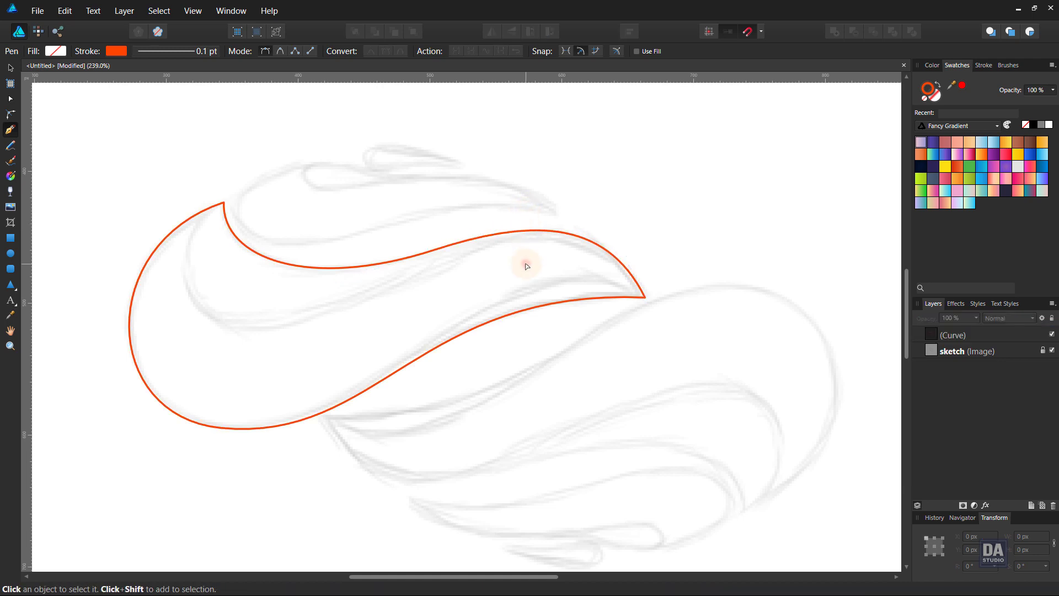
# Step: Pen an inner curve from the swoosh's top point to its upper-edge node, bent along the sketch's hollow
pyautogui.click(224, 202)
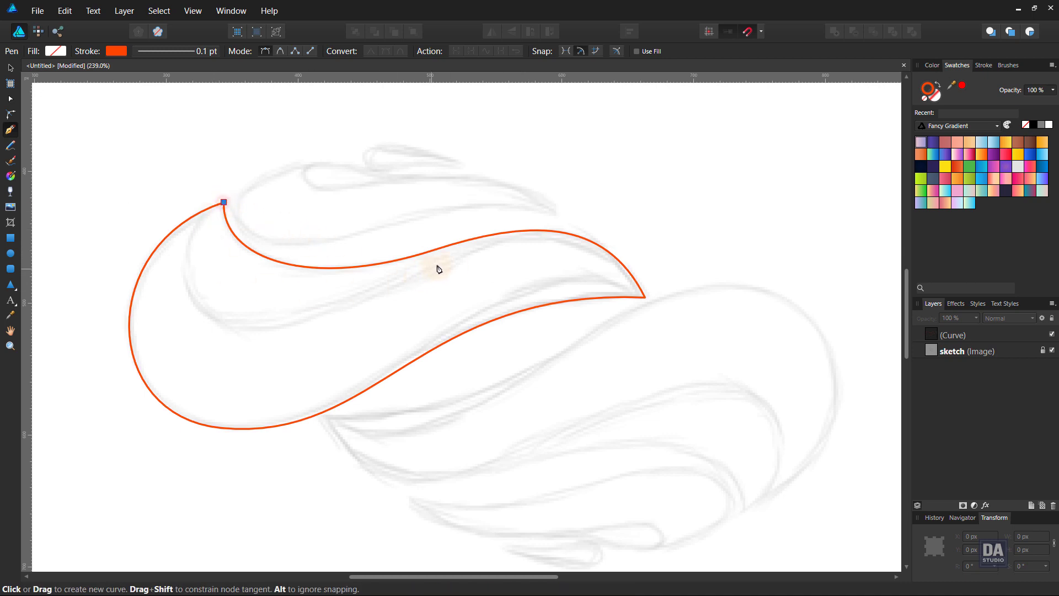
pyautogui.click(526, 230)
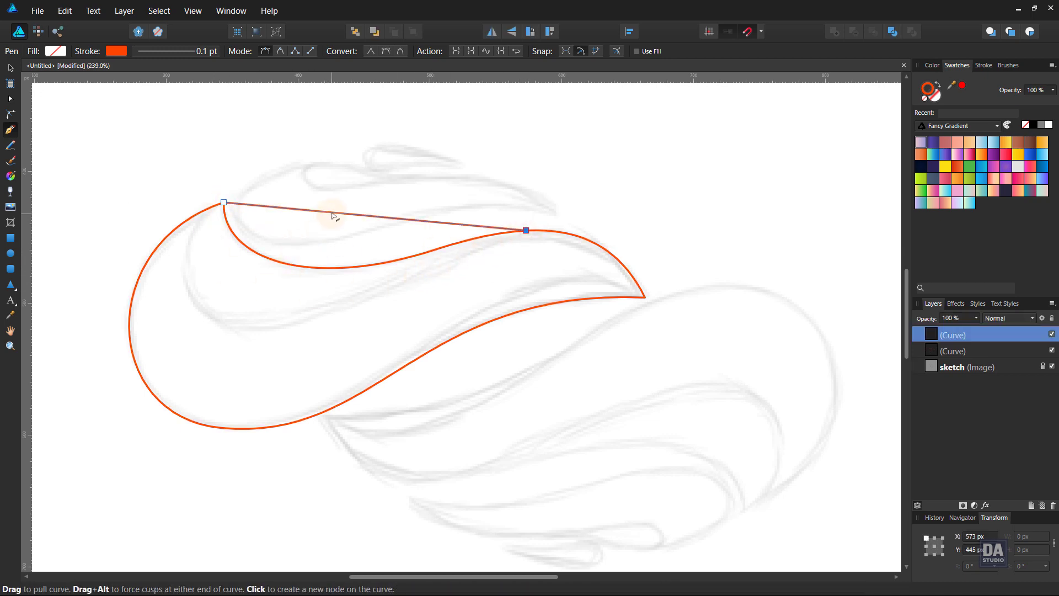
pyautogui.moveTo(332, 216)
pyautogui.mouseDown()
pyautogui.moveTo(237, 351)
pyautogui.moveTo(126, 298)
pyautogui.mouseUp()
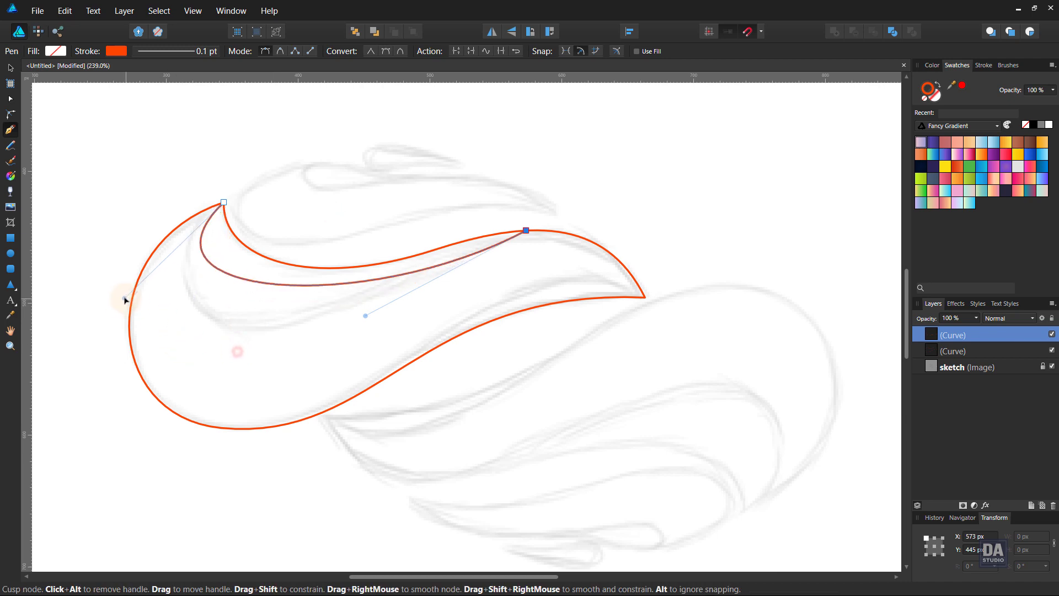
pyautogui.click(261, 286)
pyautogui.moveTo(261, 286); pyautogui.dragTo(248, 326)
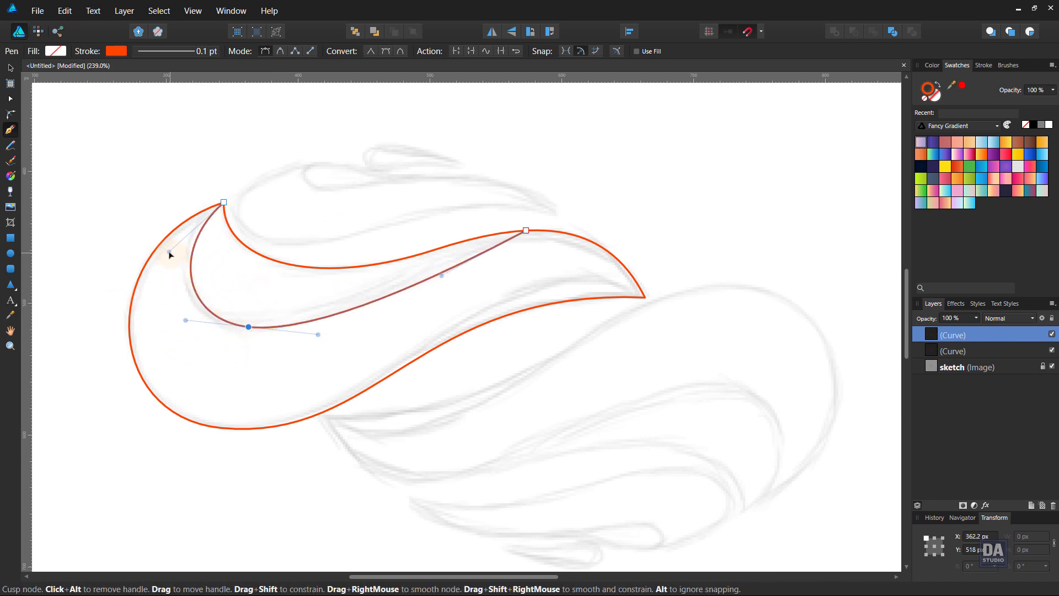
pyautogui.moveTo(169, 251); pyautogui.dragTo(158, 251)
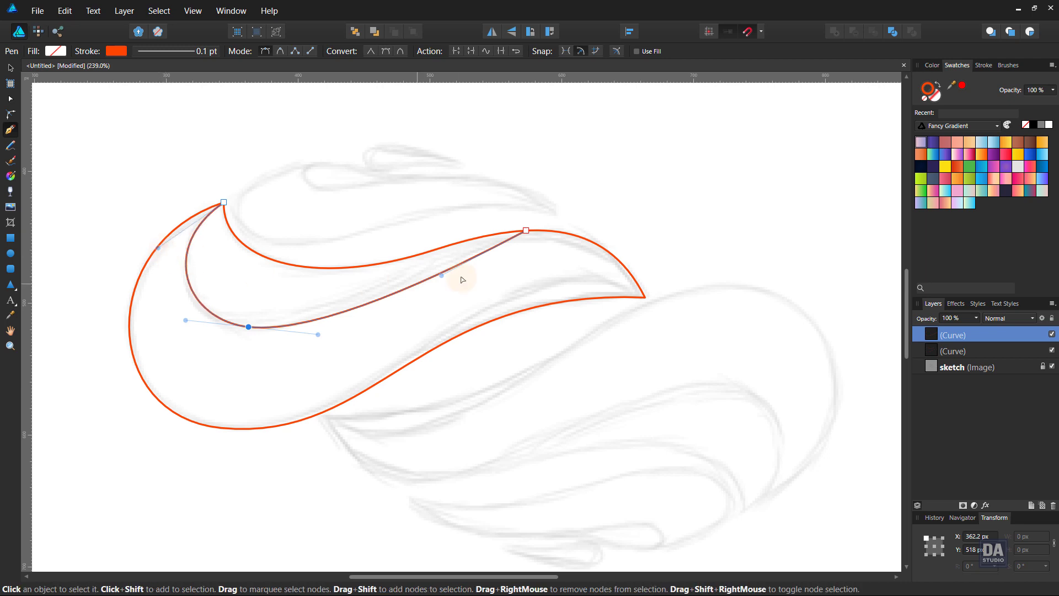
pyautogui.moveTo(441, 275); pyautogui.dragTo(425, 268)
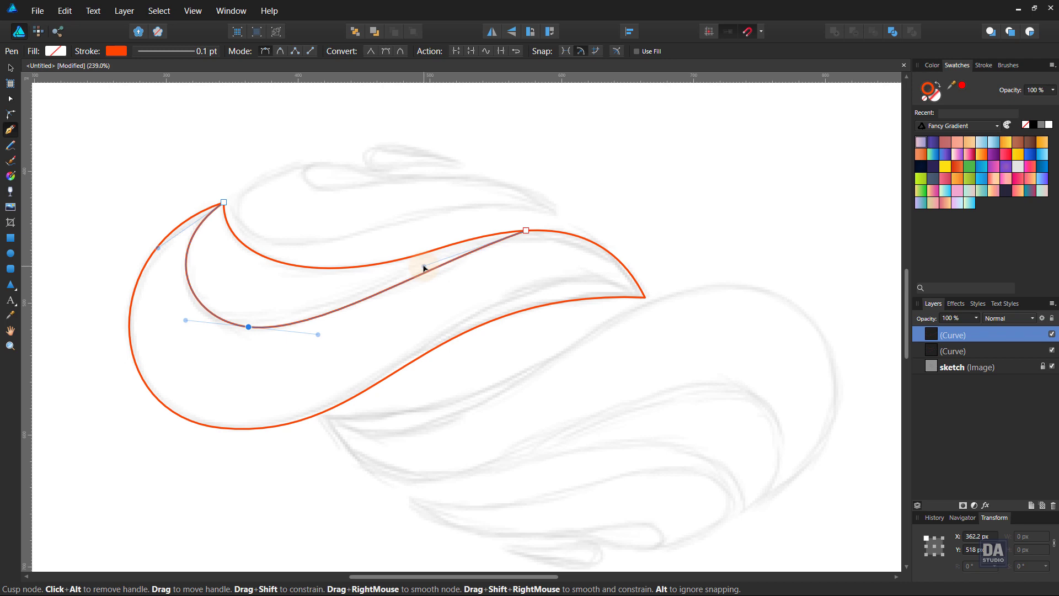
pyautogui.moveTo(424, 268)
pyautogui.mouseDown()
pyautogui.moveTo(408, 242)
pyautogui.moveTo(416, 241)
pyautogui.moveTo(402, 245)
pyautogui.mouseUp()
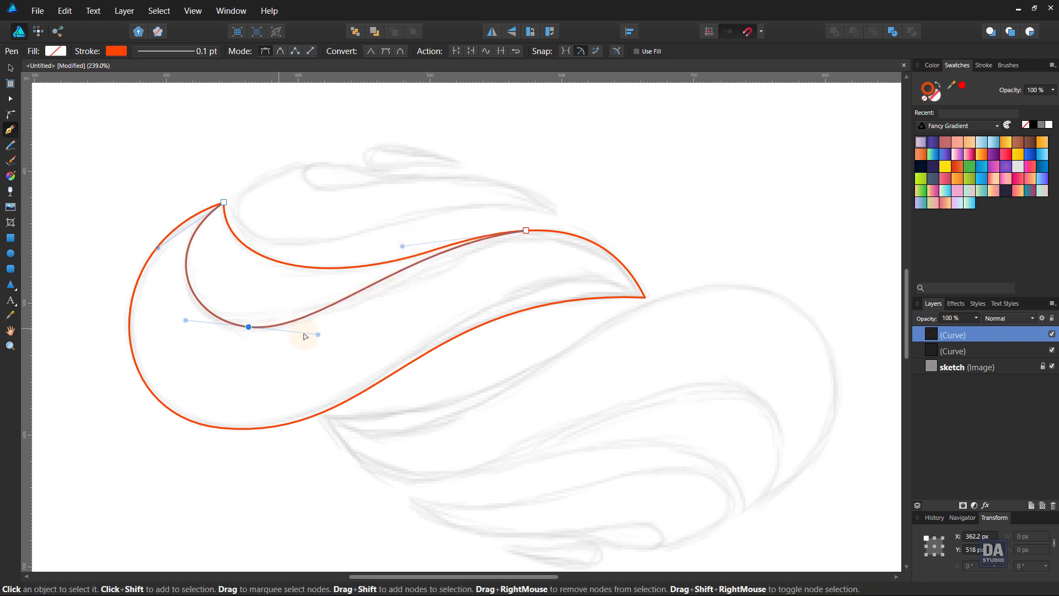
pyautogui.moveTo(318, 335); pyautogui.dragTo(349, 333)
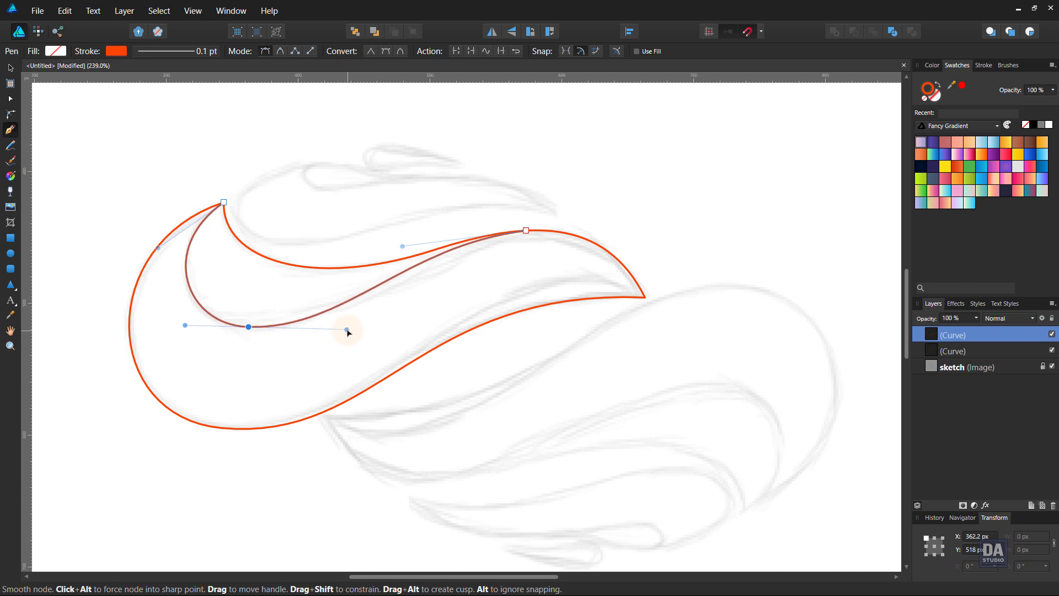
pyautogui.click(527, 231)
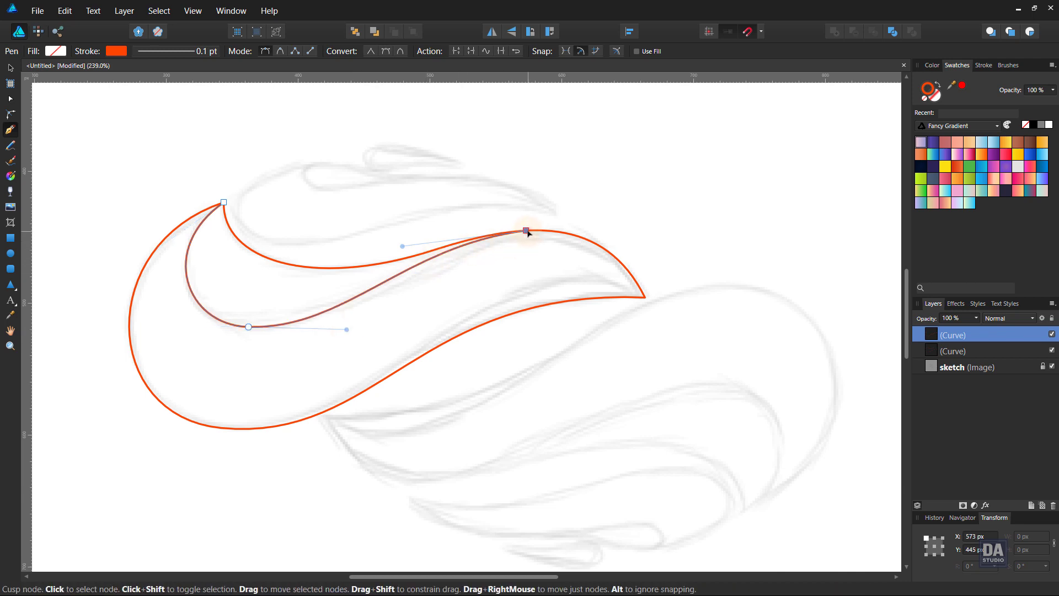
# Step: Close the inner curve, nest it inside the outer swoosh Curve layer, and fill it with a brown gradient
pyautogui.click(224, 203)
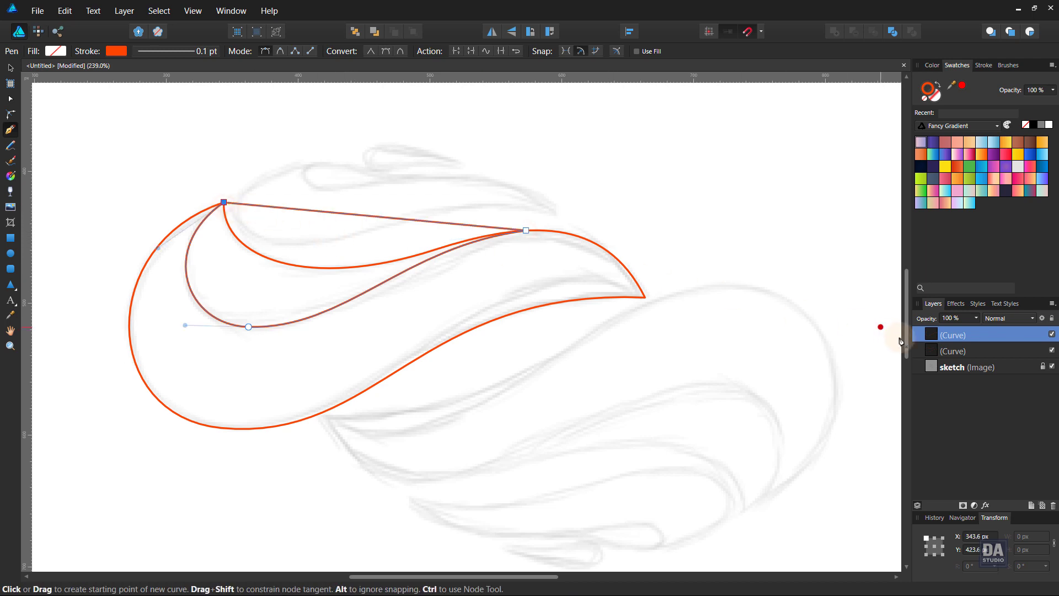
pyautogui.moveTo(953, 335); pyautogui.dragTo(964, 353)
pyautogui.click(918, 334)
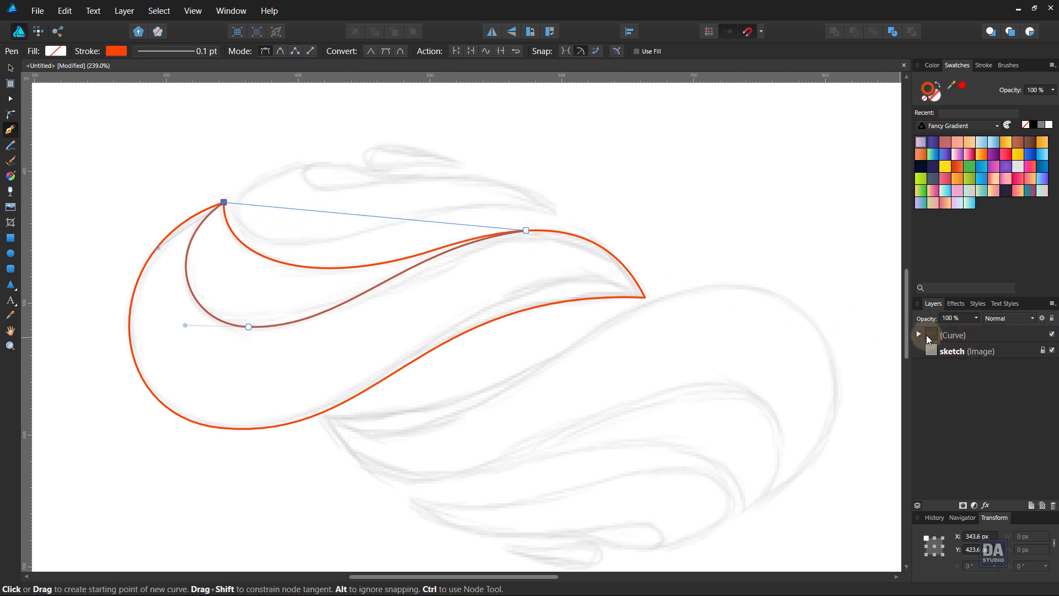
pyautogui.click(954, 352)
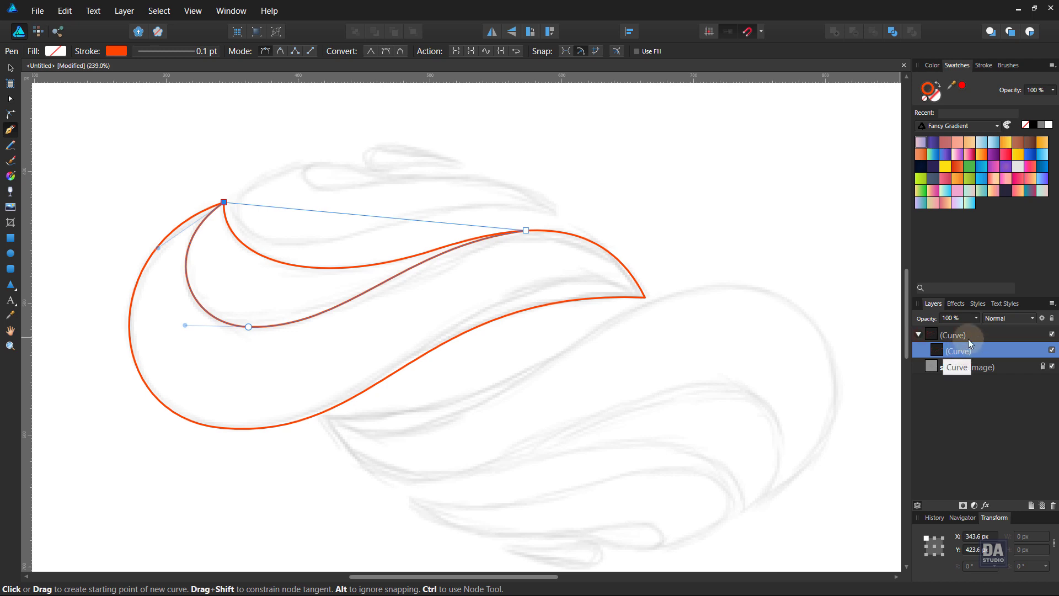
pyautogui.click(1031, 145)
pyautogui.click(815, 197)
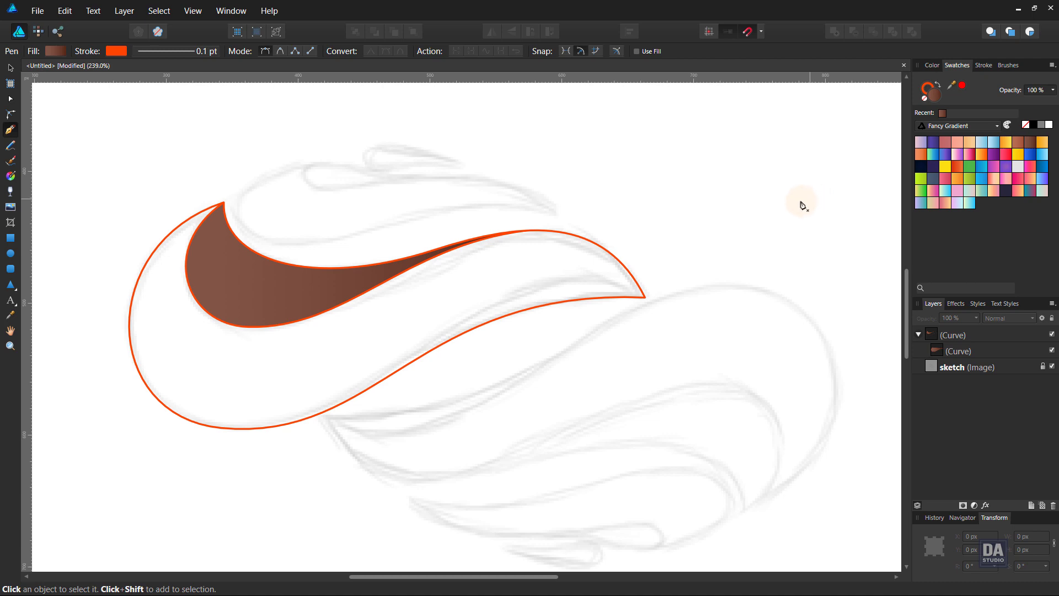
# Step: Pen a closed sliver along the swoosh's lower edge with a sharp tip, nest it, and fill it rusty-brown
pyautogui.click(391, 377)
pyautogui.moveTo(645, 297)
pyautogui.mouseDown()
pyautogui.moveTo(718, 349)
pyautogui.moveTo(731, 371)
pyautogui.mouseUp()
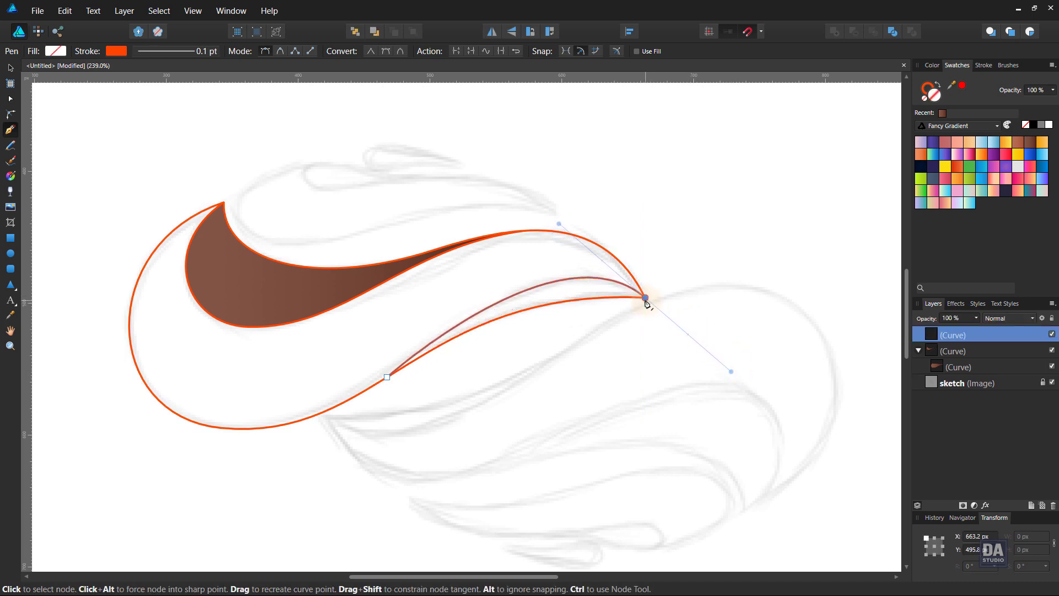
pyautogui.click(645, 298)
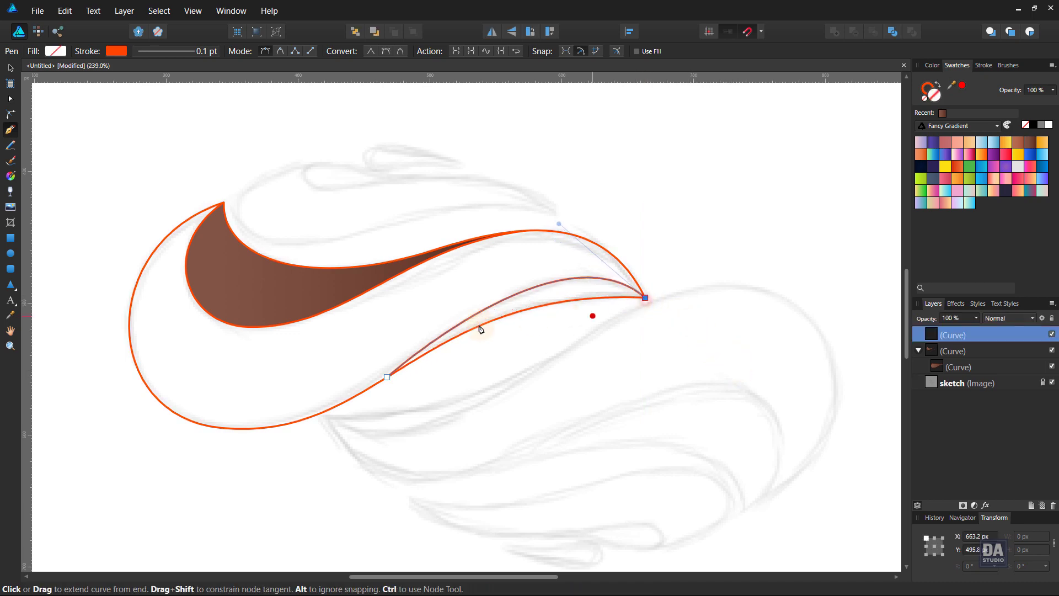
pyautogui.click(388, 377)
pyautogui.moveTo(976, 335); pyautogui.dragTo(980, 356)
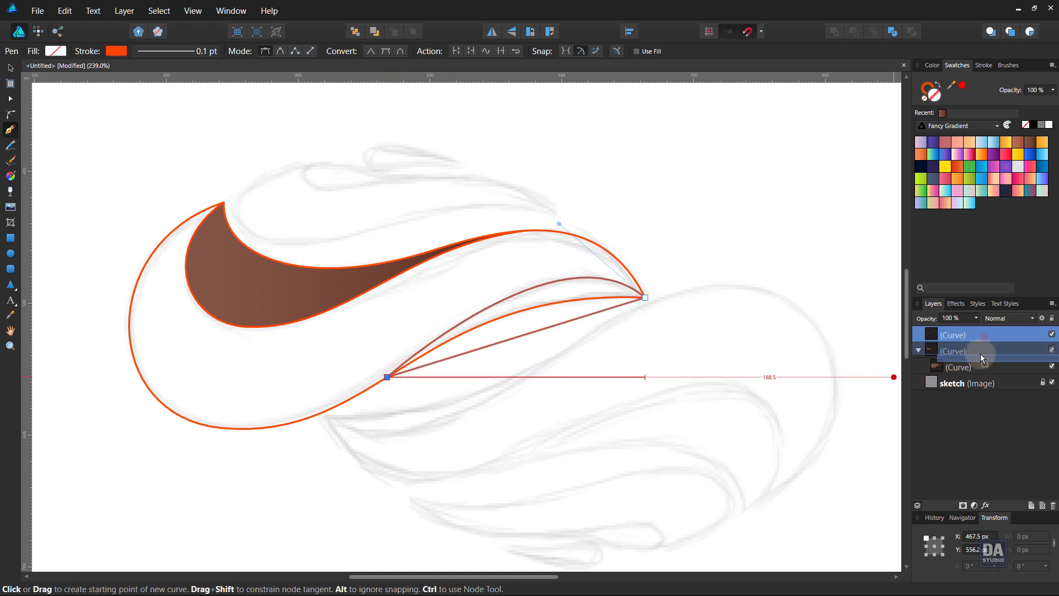
pyautogui.click(1021, 143)
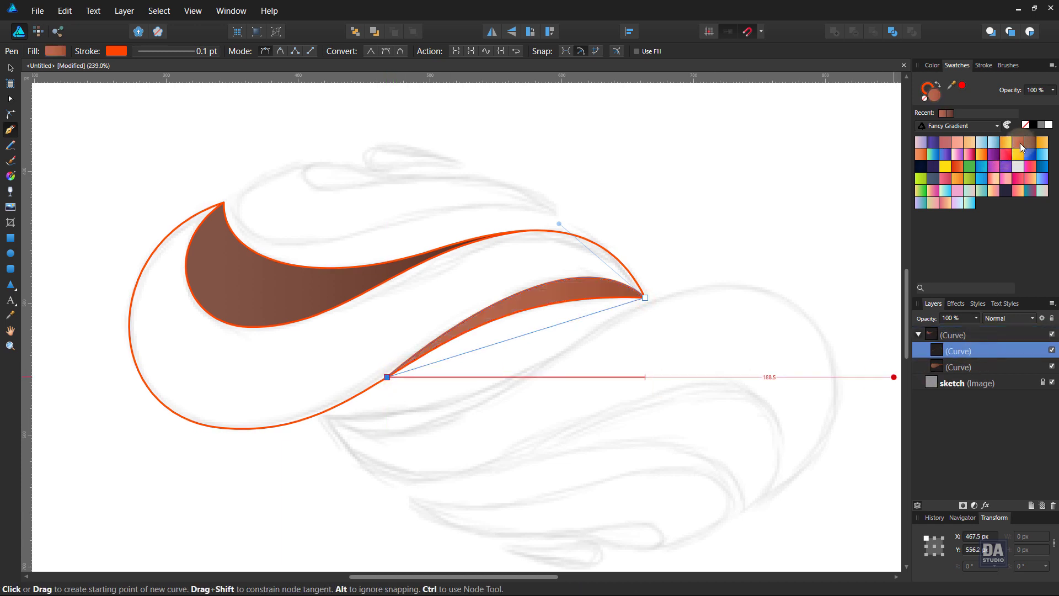
pyautogui.hotkey('ctrl', 'd')
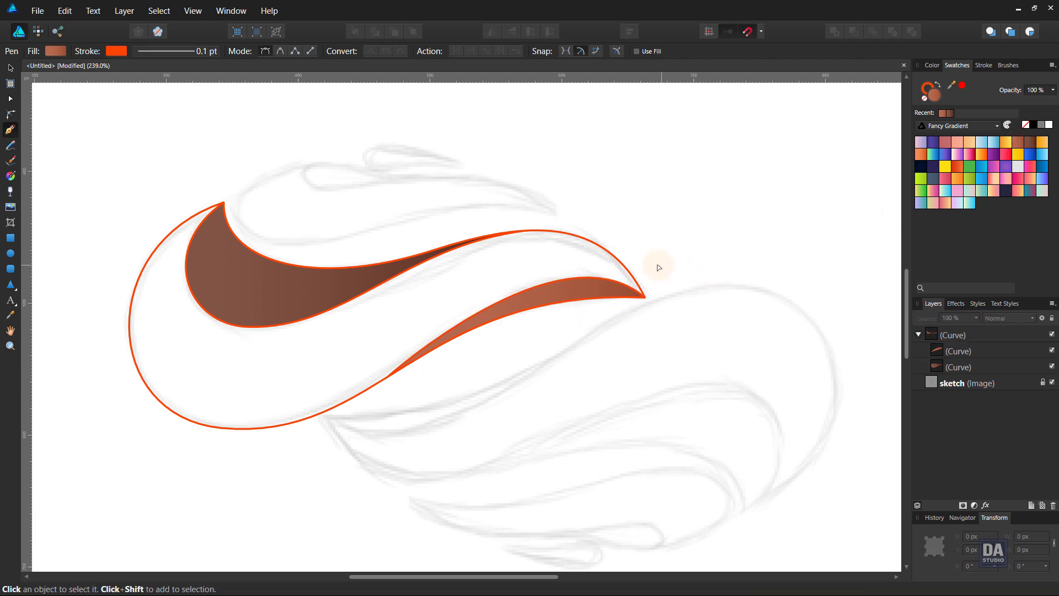
# Step: Fill the outer swoosh with the orange gradient, then set the default fill to None
pyautogui.keyDown('ctrl'); pyautogui.click(621, 262); pyautogui.keyUp('ctrl')
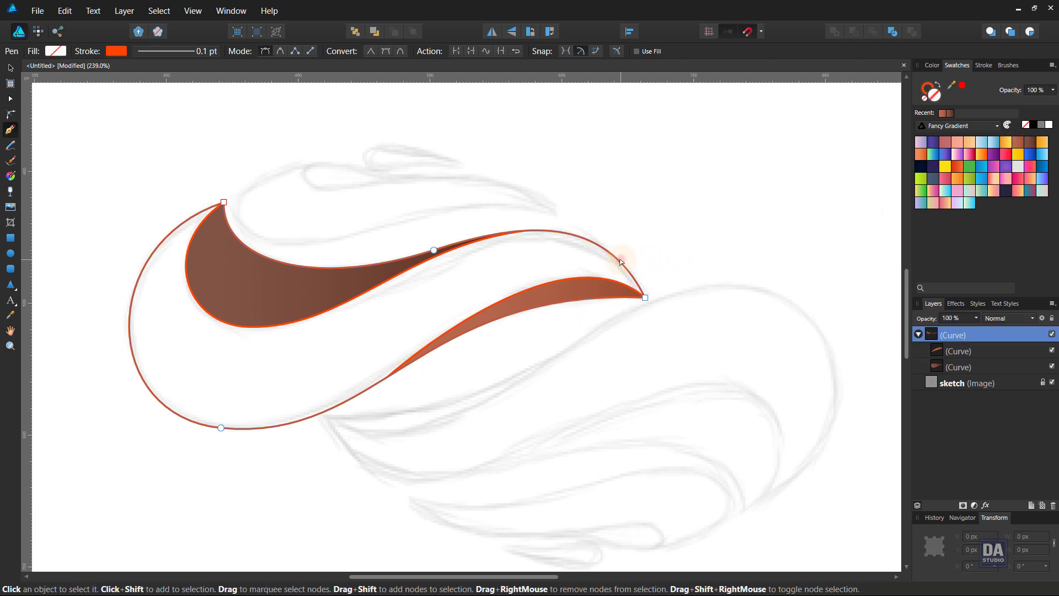
pyautogui.click(1030, 150)
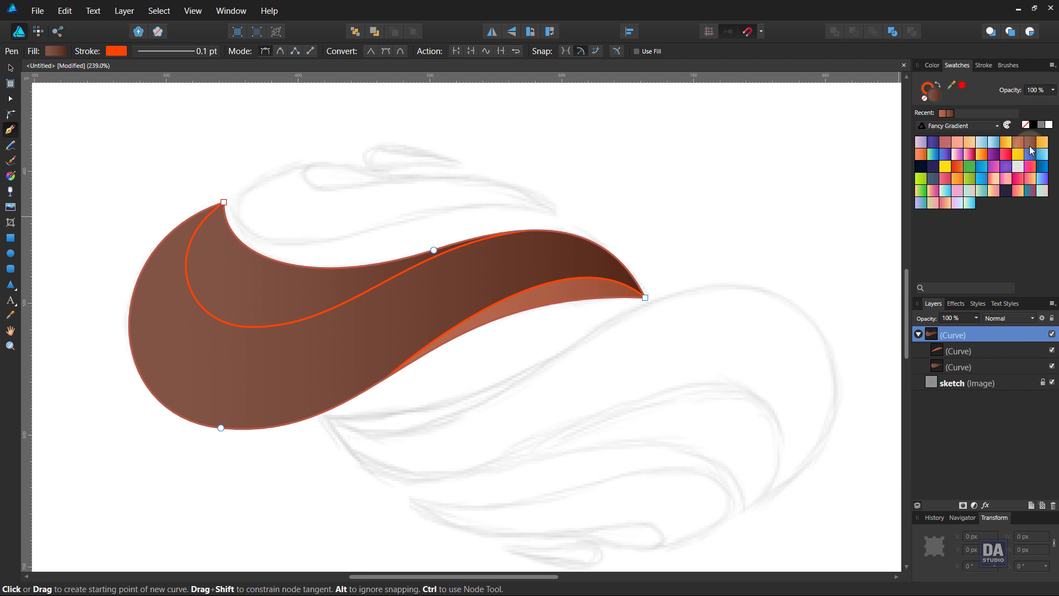
pyautogui.click(1042, 142)
pyautogui.keyDown('ctrl'); pyautogui.click(728, 242); pyautogui.keyUp('ctrl')
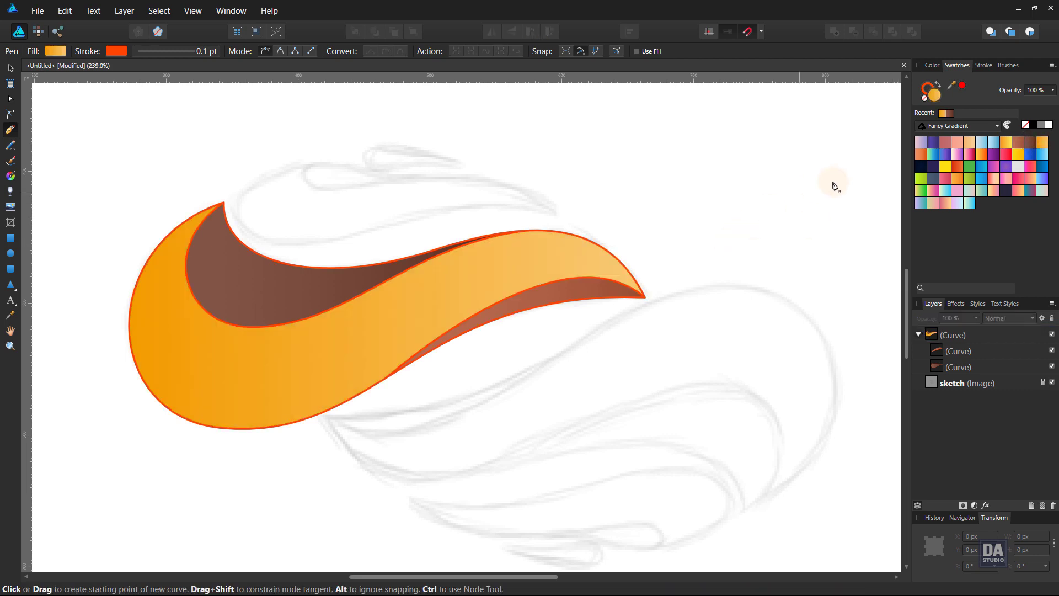
pyautogui.click(924, 98)
# Step: Pen a closed four-node outline around the sketch's upper curl above the orange swoosh
pyautogui.click(334, 164)
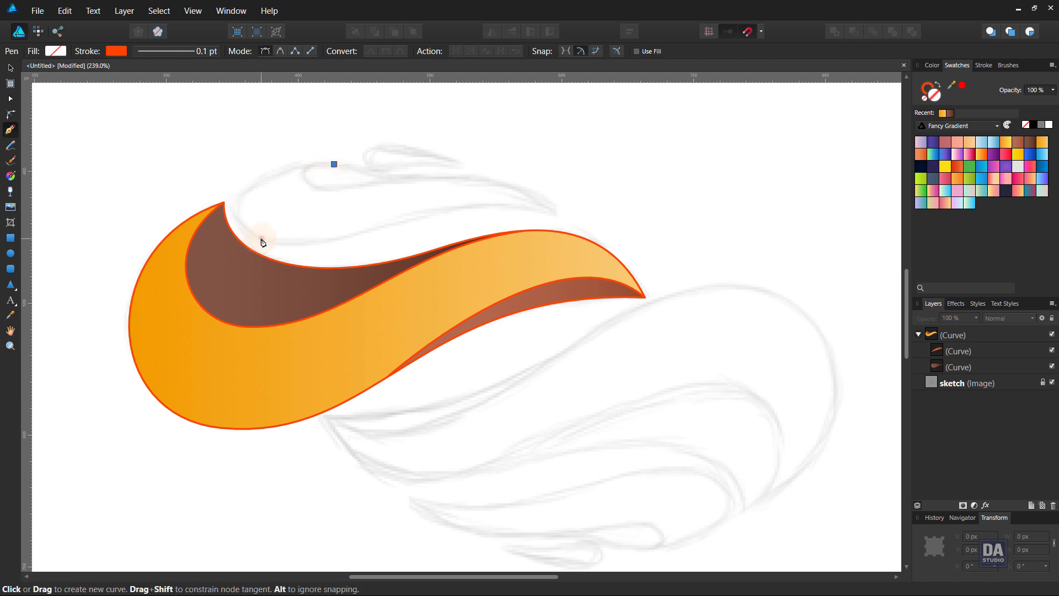
pyautogui.click(261, 239)
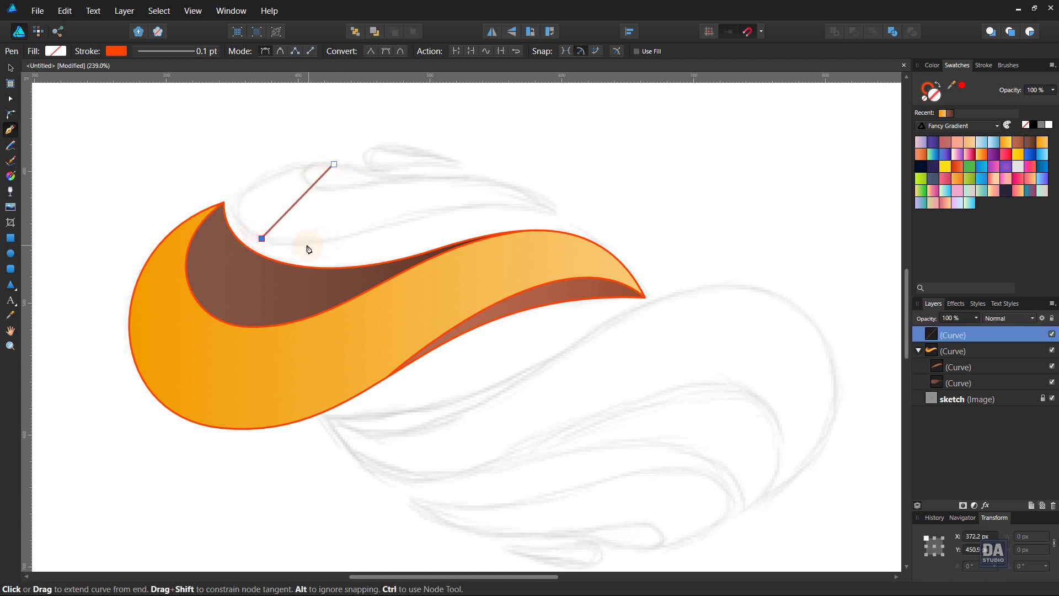
pyautogui.click(556, 216)
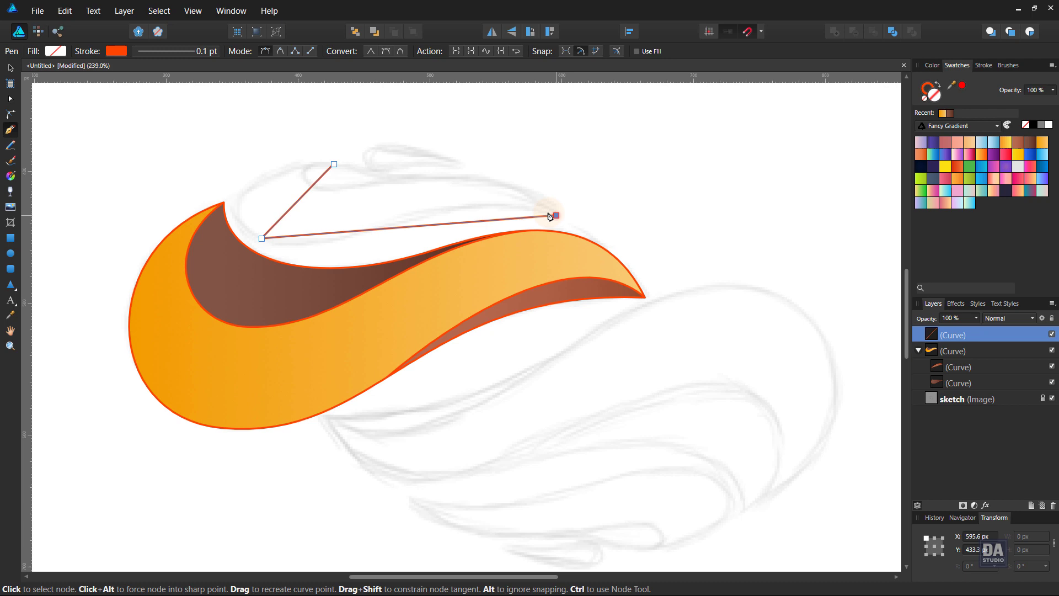
pyautogui.click(411, 178)
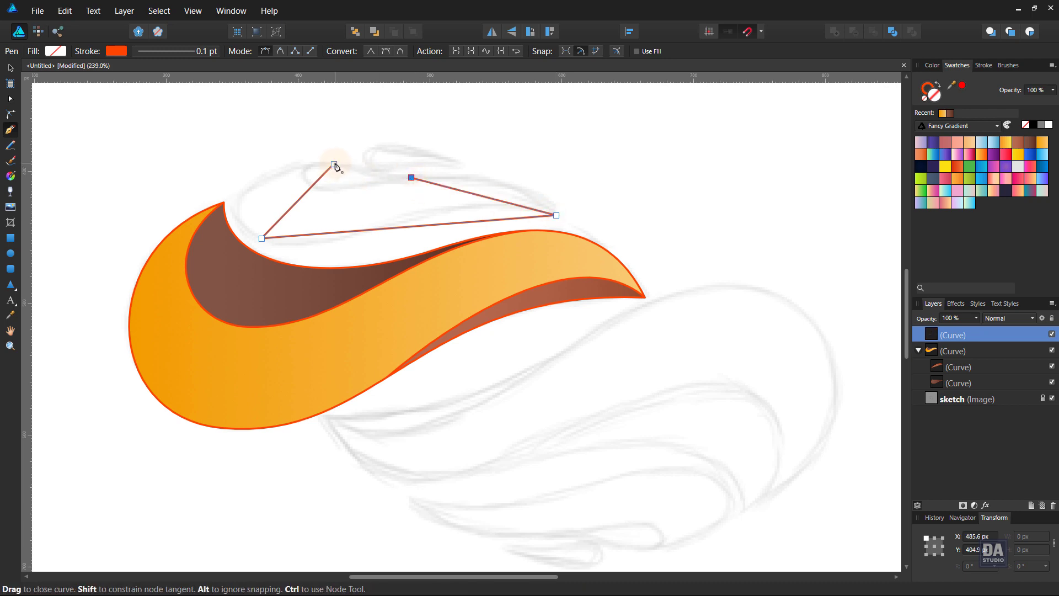
pyautogui.click(334, 165)
pyautogui.scroll(2, 319, 169)
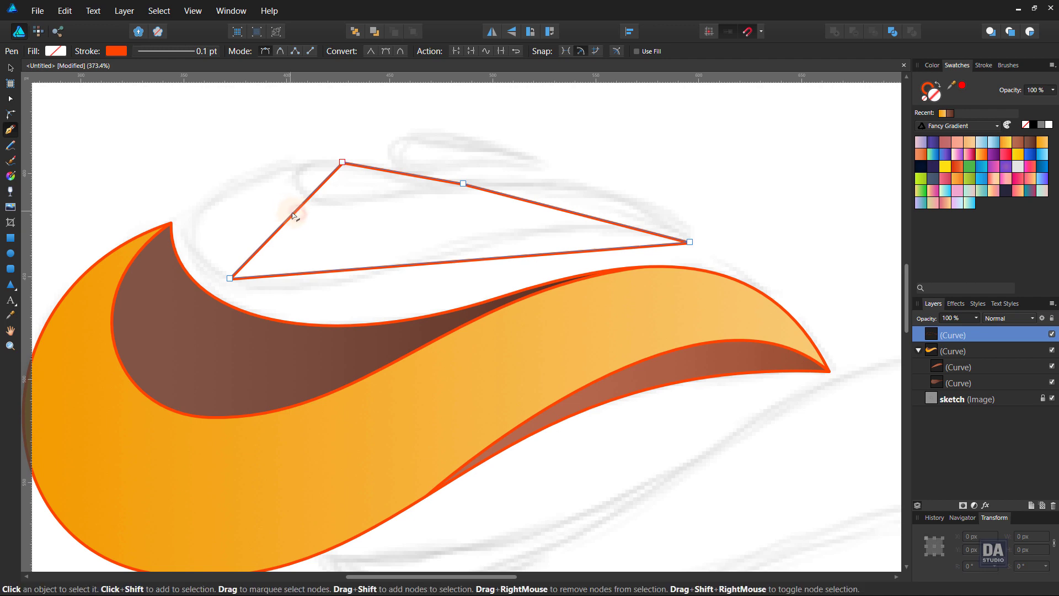
# Step: Bulge the new outline's left side and bend its bottom edge along the sketch
pyautogui.moveTo(289, 212); pyautogui.dragTo(232, 188)
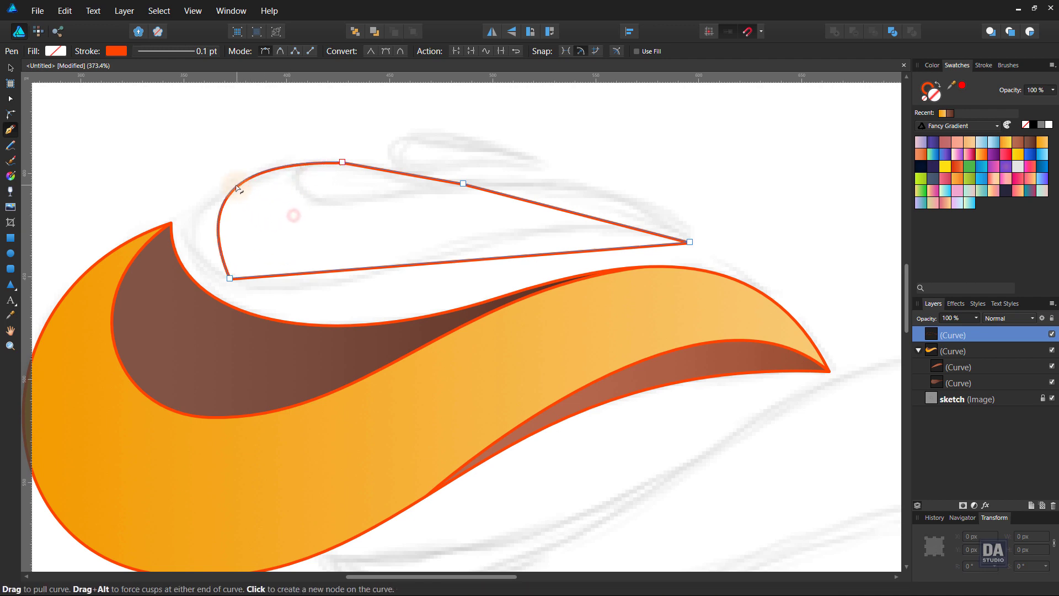
pyautogui.keyDown('ctrl'); pyautogui.click(341, 162); pyautogui.keyUp('ctrl')
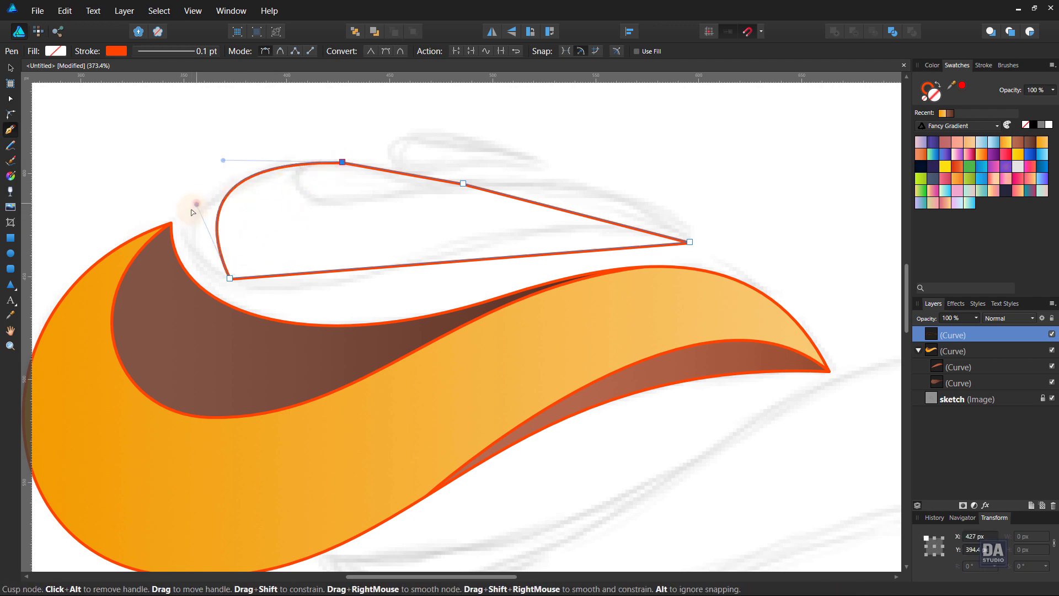
pyautogui.moveTo(194, 208); pyautogui.dragTo(157, 240)
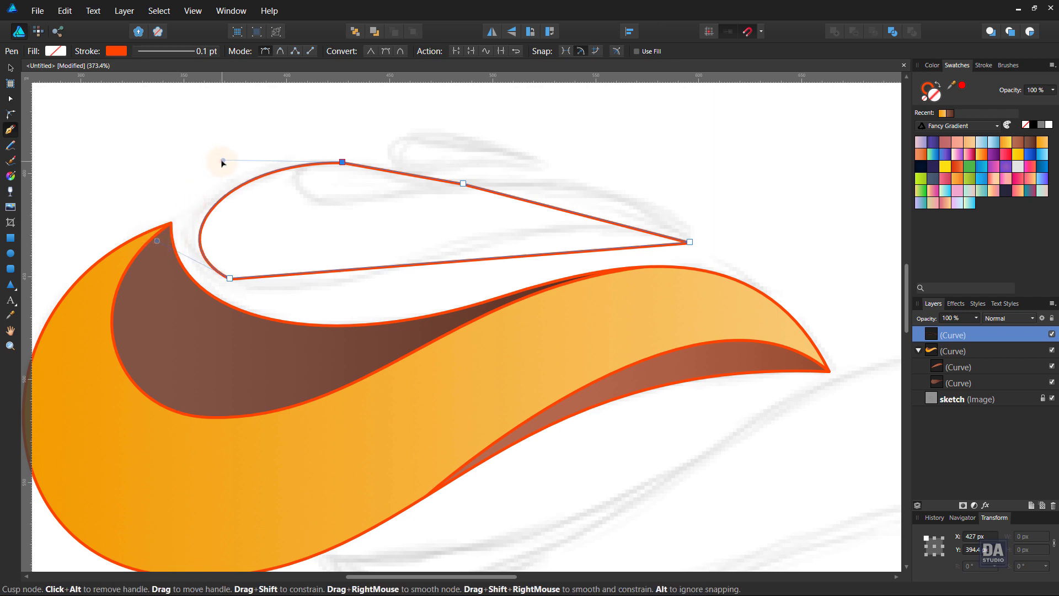
pyautogui.moveTo(222, 161); pyautogui.dragTo(192, 147)
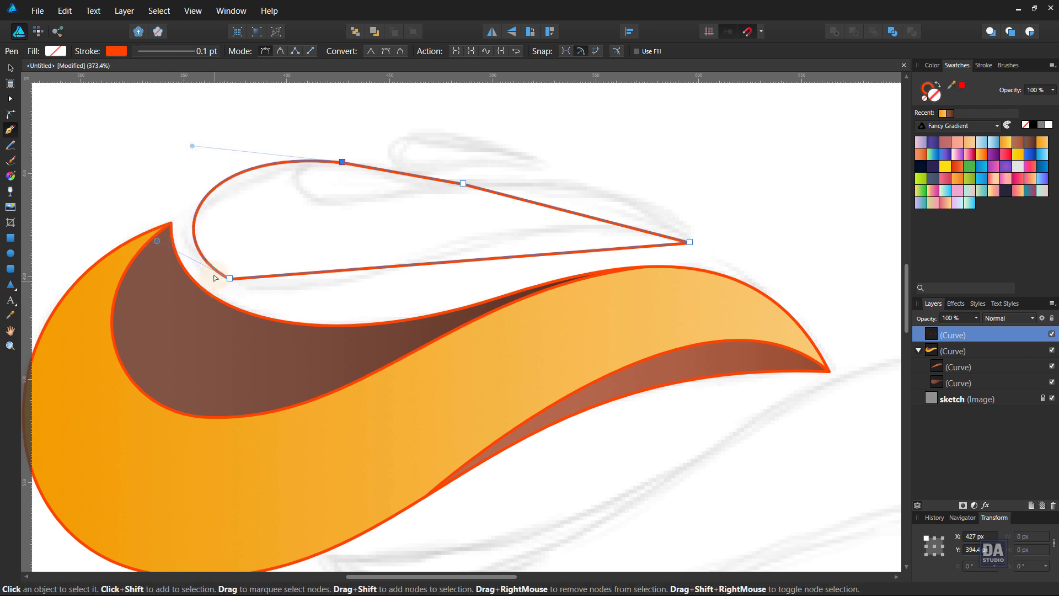
pyautogui.moveTo(287, 284); pyautogui.dragTo(288, 303)
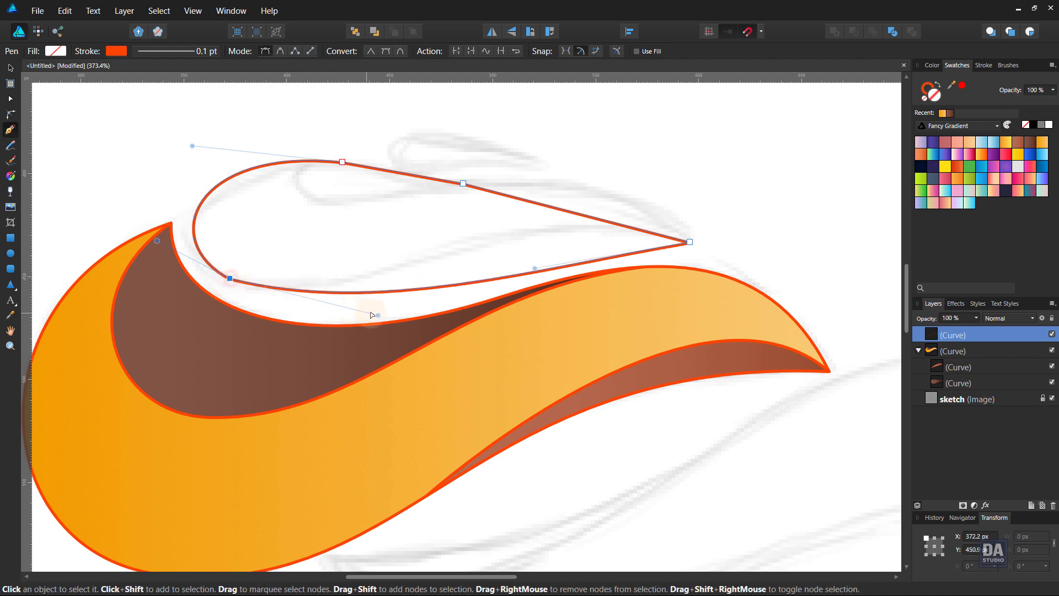
pyautogui.moveTo(378, 315); pyautogui.dragTo(355, 344)
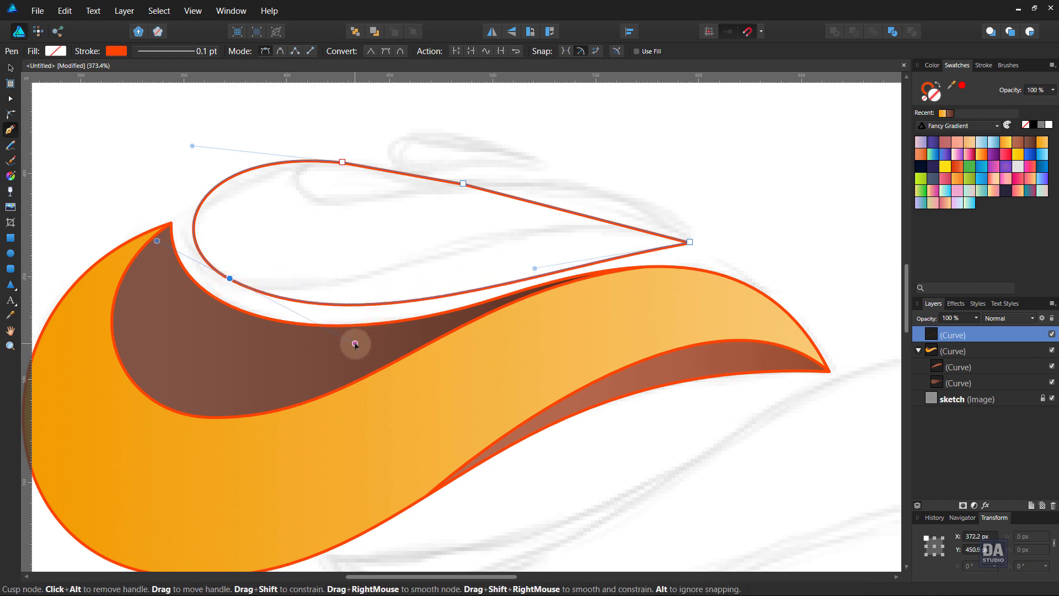
pyautogui.moveTo(535, 268)
pyautogui.mouseDown()
pyautogui.moveTo(433, 185)
pyautogui.moveTo(460, 188)
pyautogui.mouseUp()
pyautogui.moveTo(354, 344); pyautogui.dragTo(342, 334)
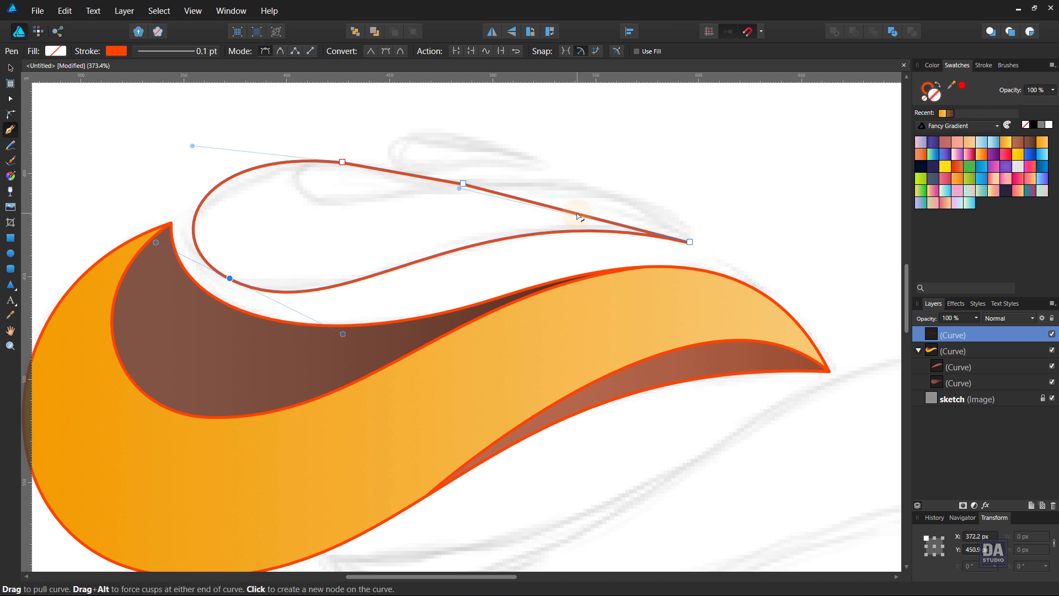
# Step: Curve the outline's upper-right edge near the tip and dip its top edge
pyautogui.moveTo(581, 216); pyautogui.dragTo(576, 203)
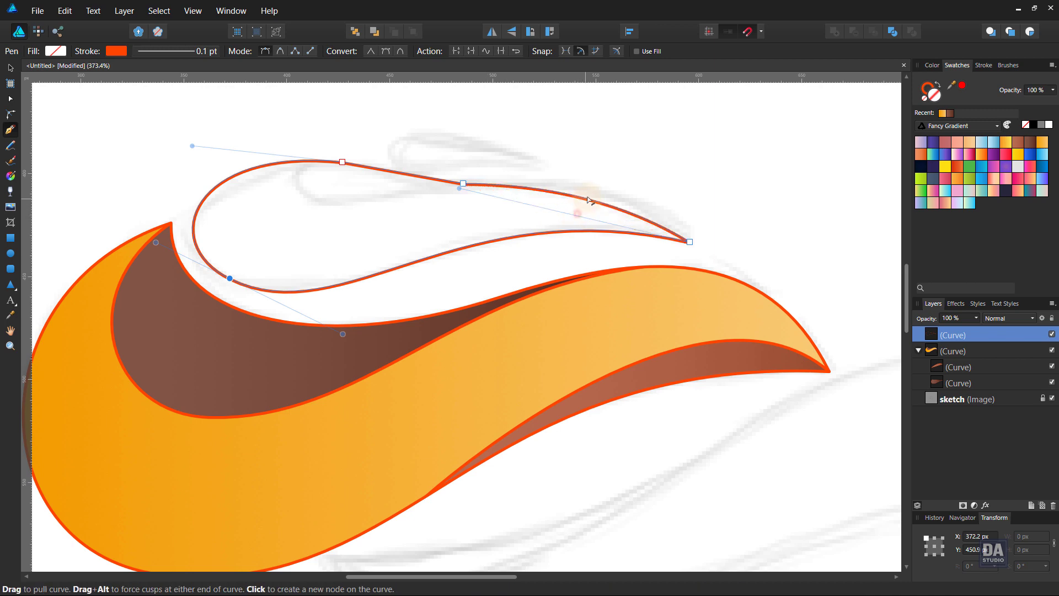
pyautogui.click(689, 242)
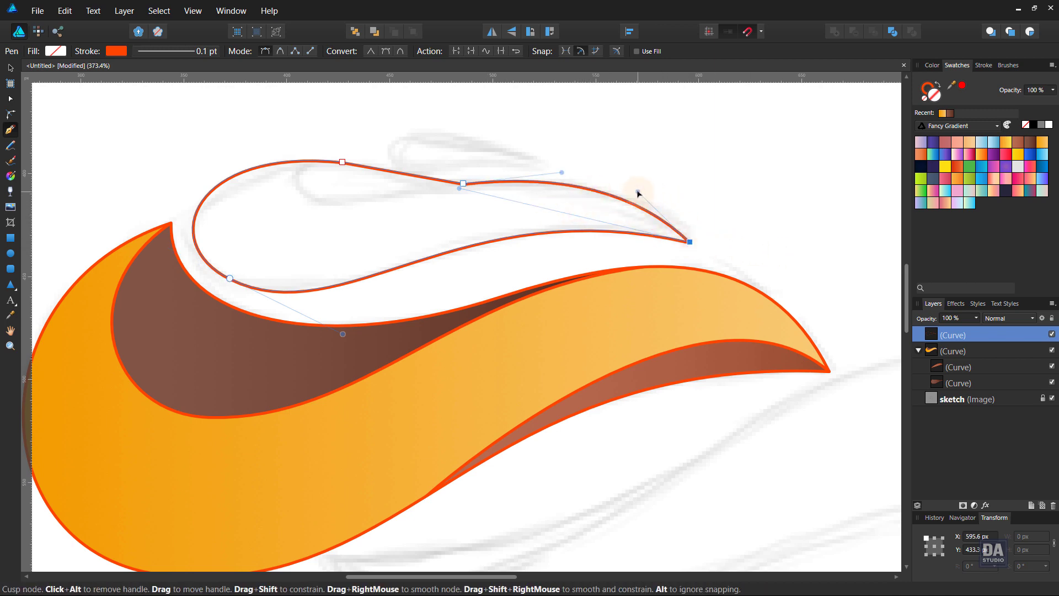
pyautogui.moveTo(638, 192); pyautogui.dragTo(649, 191)
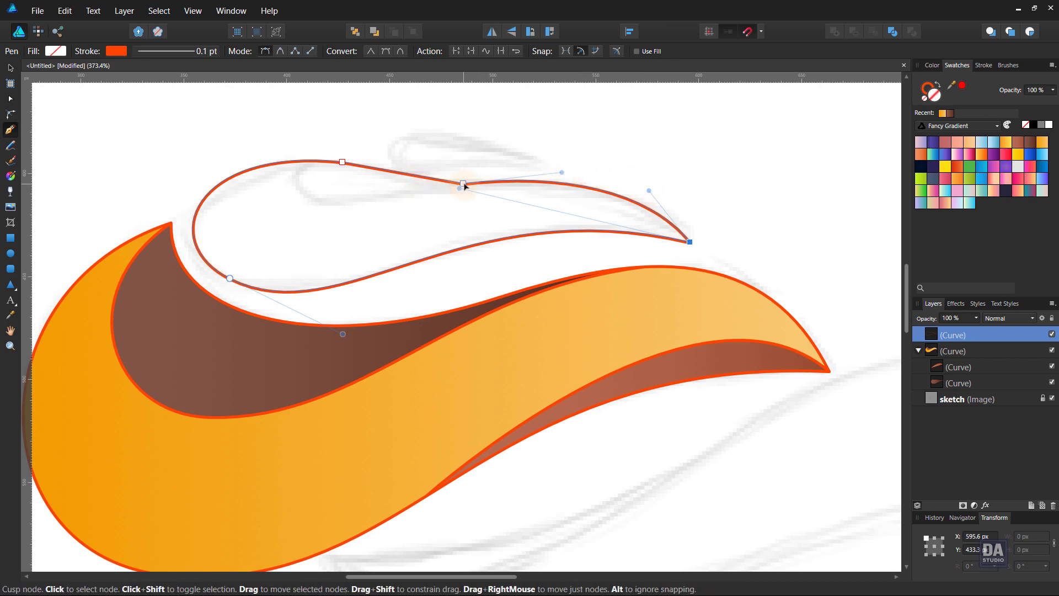
pyautogui.moveTo(407, 174)
pyautogui.mouseDown()
pyautogui.moveTo(373, 202)
pyautogui.moveTo(329, 200)
pyautogui.moveTo(323, 181)
pyautogui.moveTo(352, 205)
pyautogui.moveTo(352, 196)
pyautogui.mouseUp()
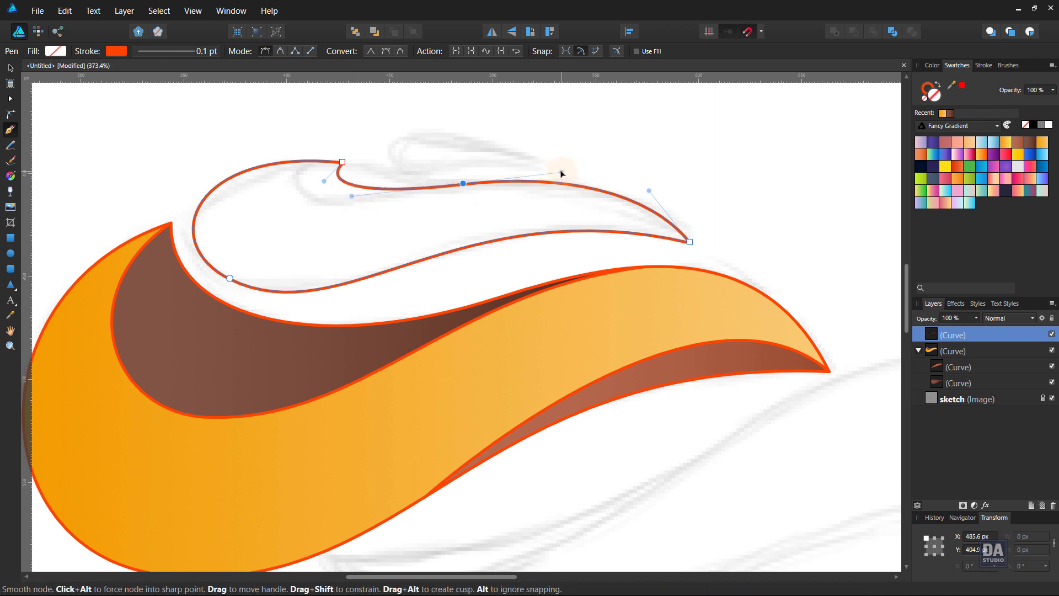
pyautogui.moveTo(562, 173); pyautogui.dragTo(568, 170)
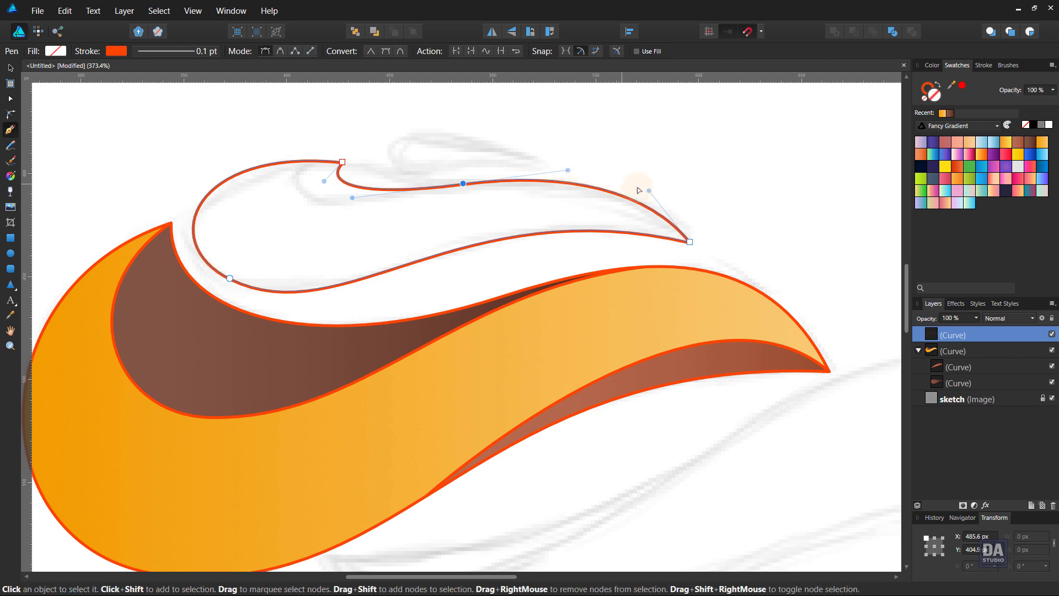
pyautogui.moveTo(649, 193); pyautogui.dragTo(656, 191)
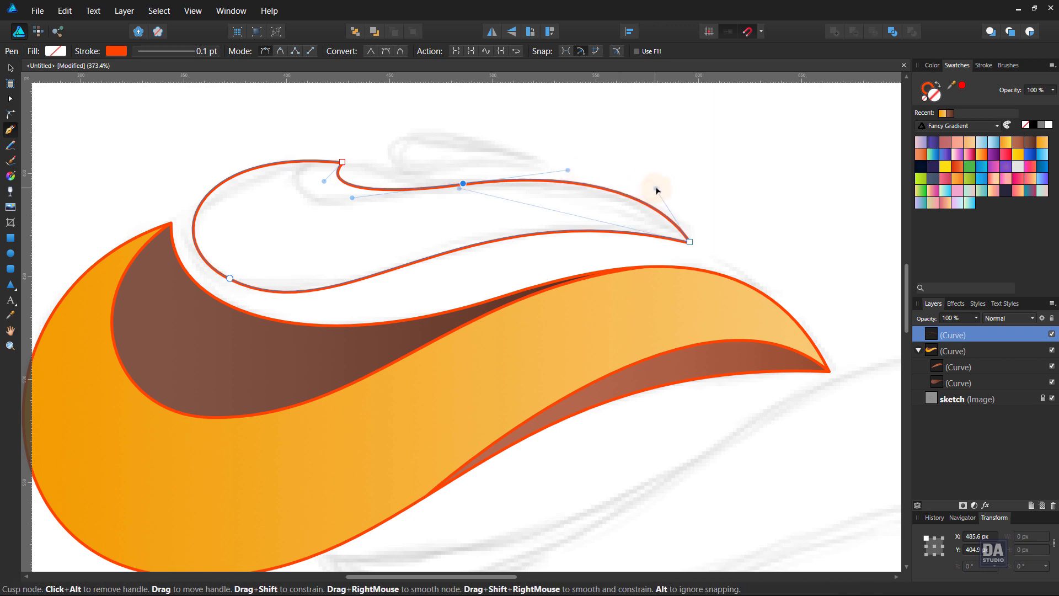
# Step: Start an inner curve along the upper curl's top edge, bending it down into the hollow
pyautogui.keyDown('ctrl'); pyautogui.click(388, 219); pyautogui.keyUp('ctrl')
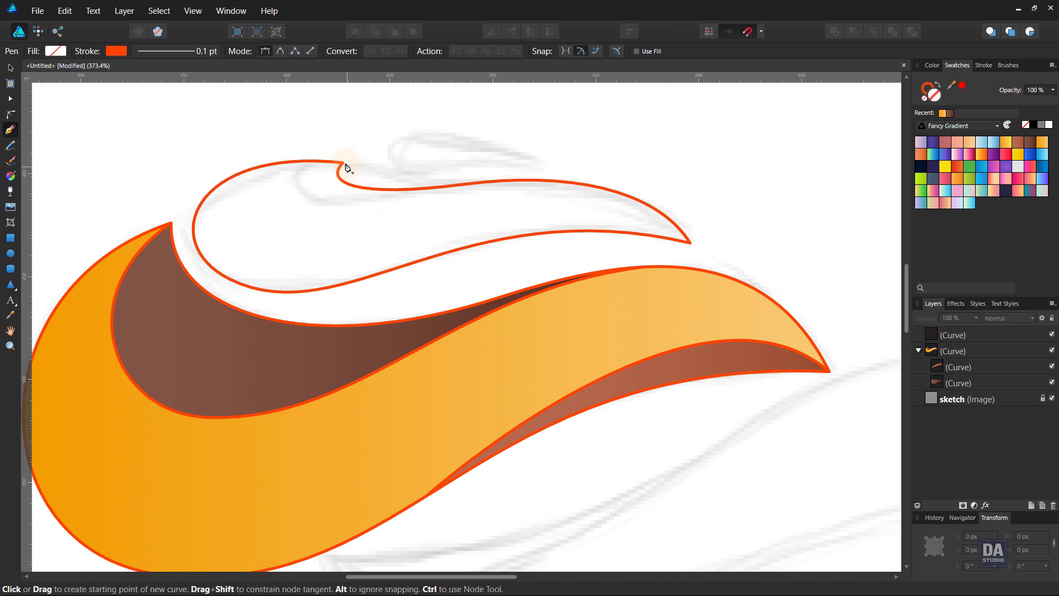
pyautogui.click(327, 164)
pyautogui.click(315, 160)
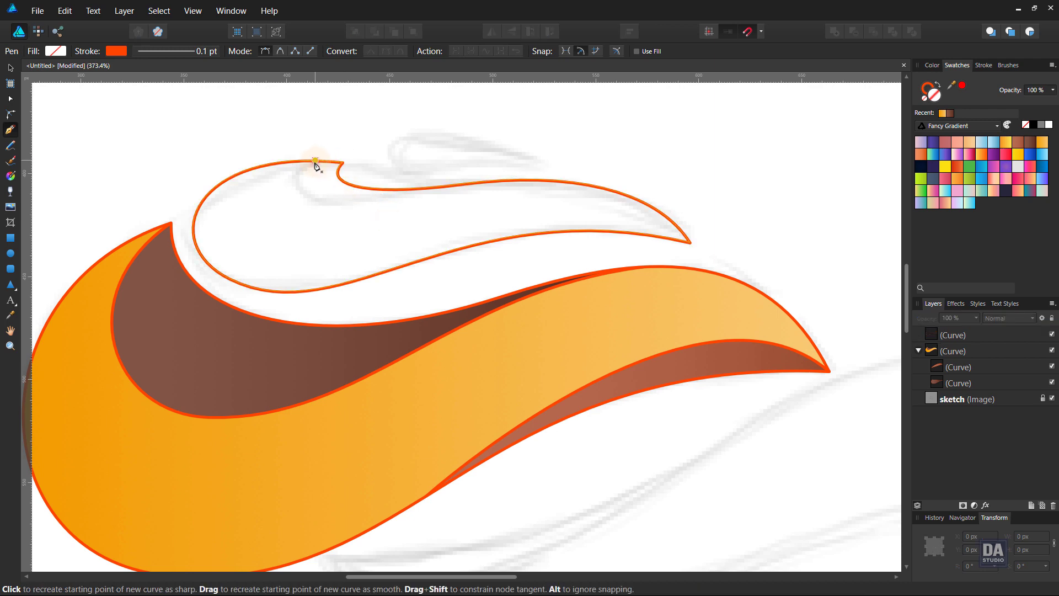
pyautogui.click(430, 188)
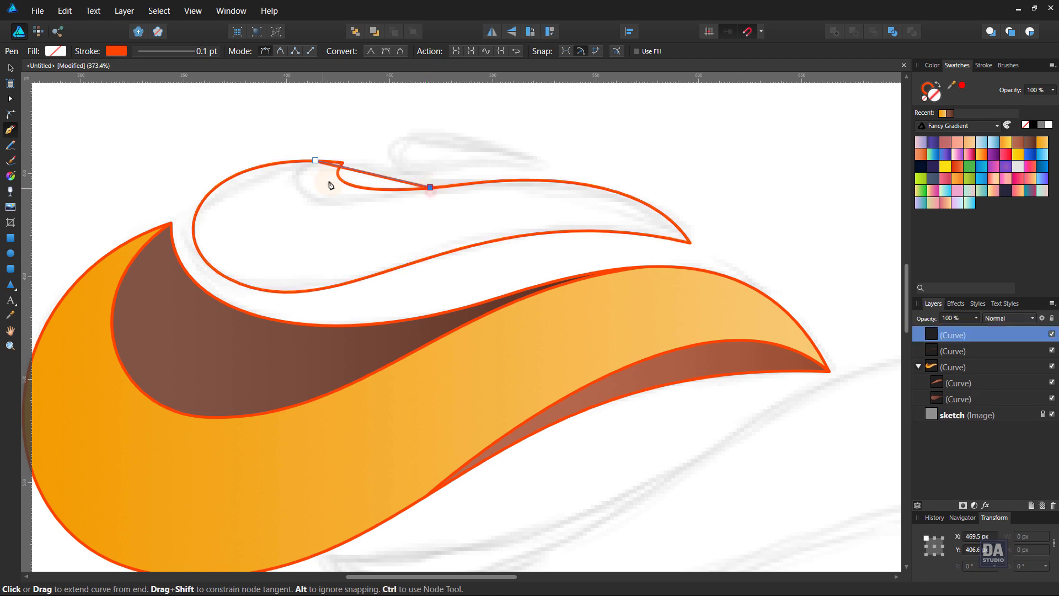
pyautogui.moveTo(356, 170)
pyautogui.mouseDown()
pyautogui.moveTo(320, 209)
pyautogui.moveTo(258, 182)
pyautogui.mouseUp()
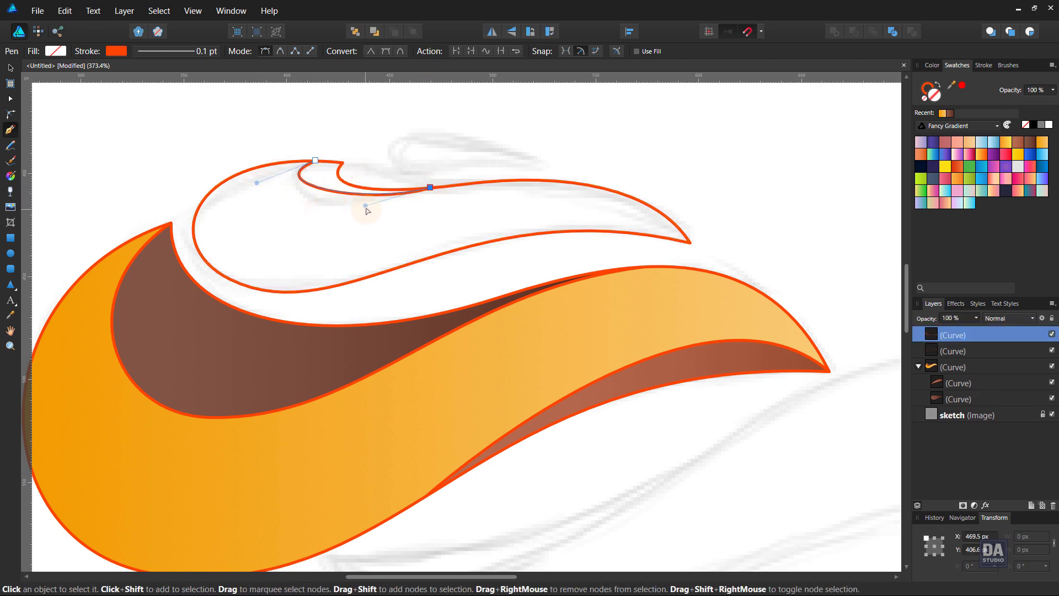
pyautogui.moveTo(366, 208); pyautogui.dragTo(329, 226)
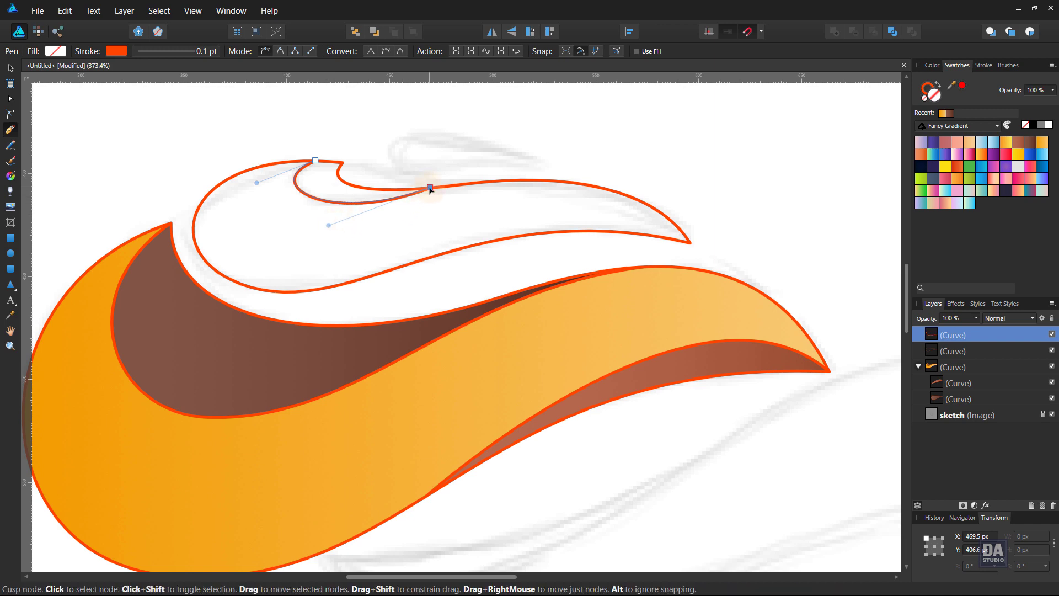
pyautogui.moveTo(432, 188); pyautogui.dragTo(453, 187)
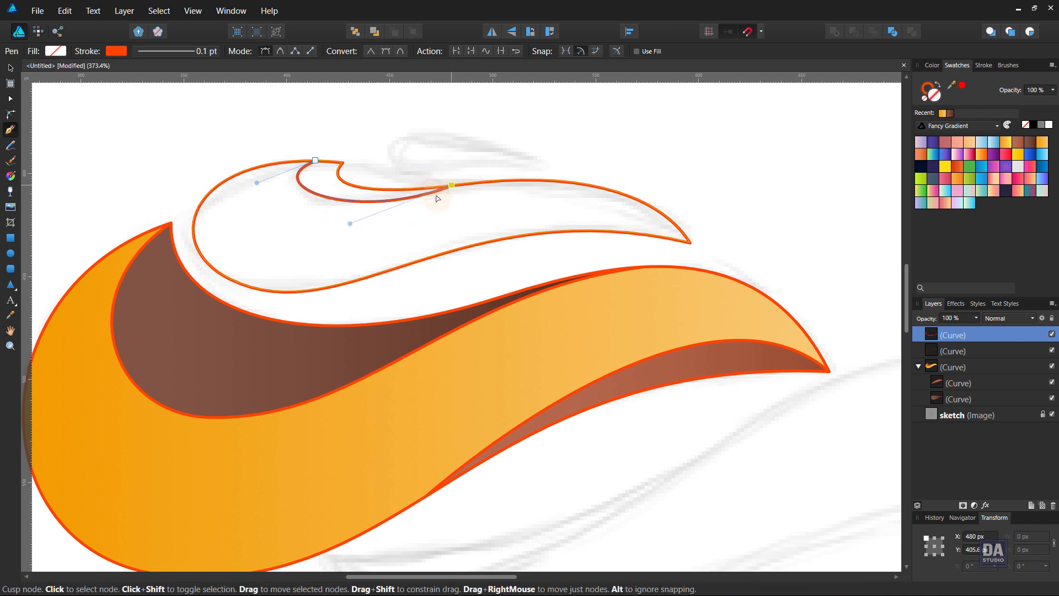
# Step: Add a top point, close the inner shape, and fill it with a brown gradient
pyautogui.click(327, 204)
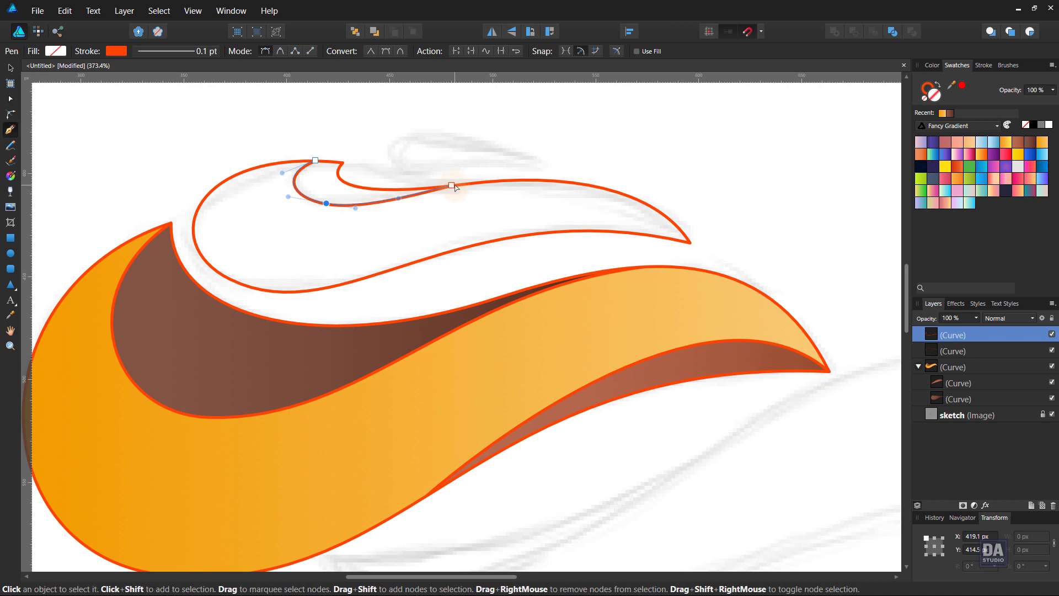
pyautogui.click(452, 186)
pyautogui.click(342, 146)
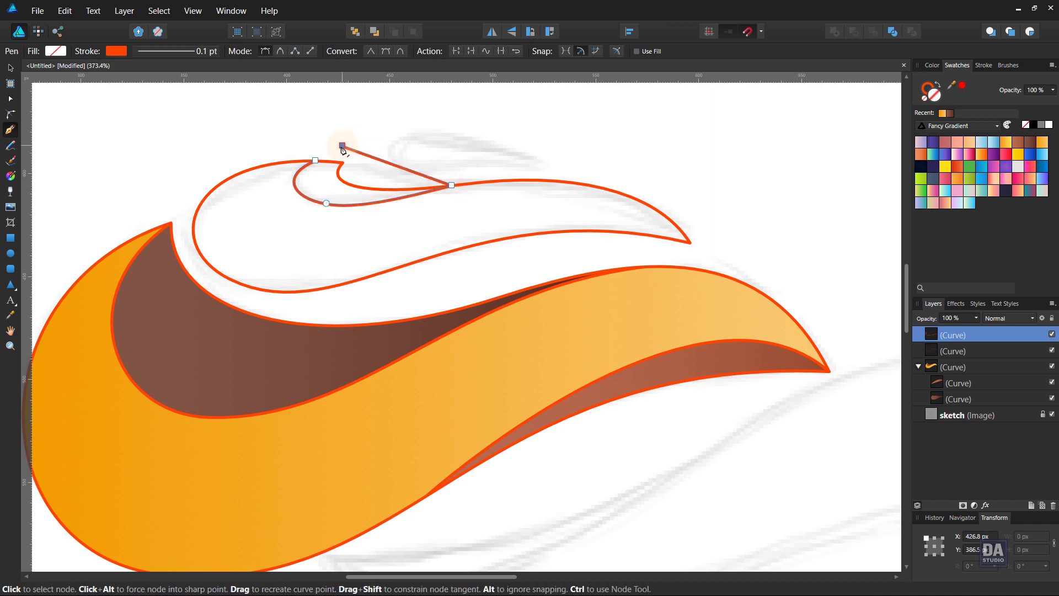
pyautogui.click(315, 160)
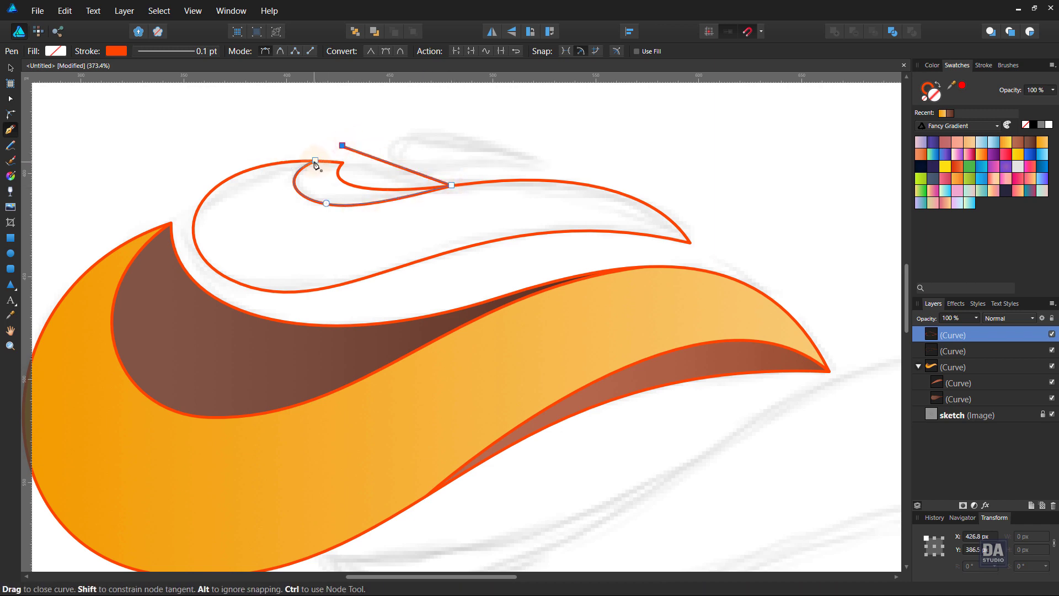
pyautogui.click(1018, 141)
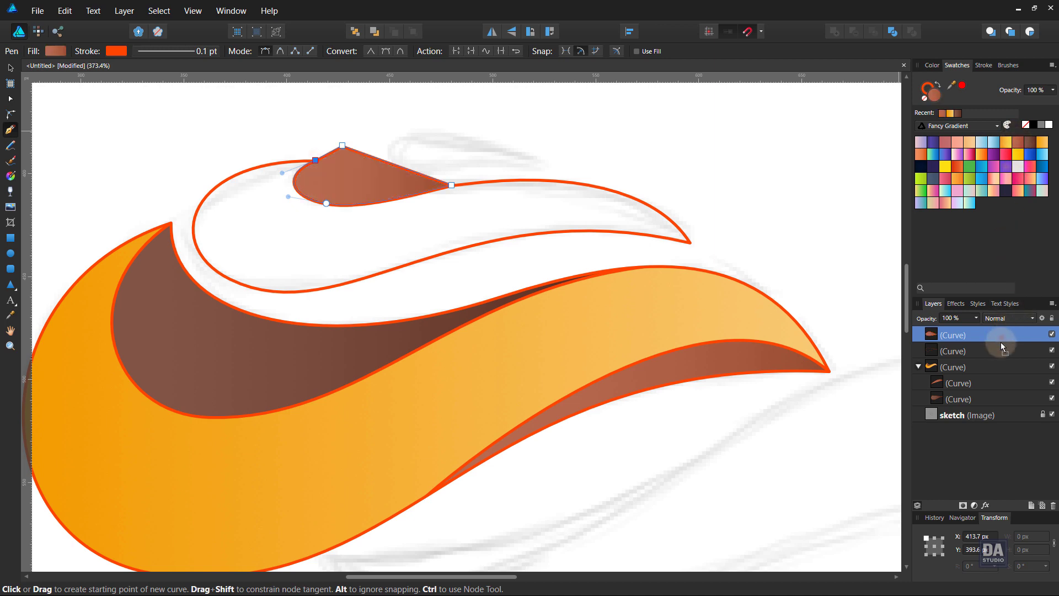
# Step: Nest the brown shape in the upper swoosh and pen a dark-brown sliver toward its right tip
pyautogui.moveTo(1000, 342); pyautogui.dragTo(997, 354)
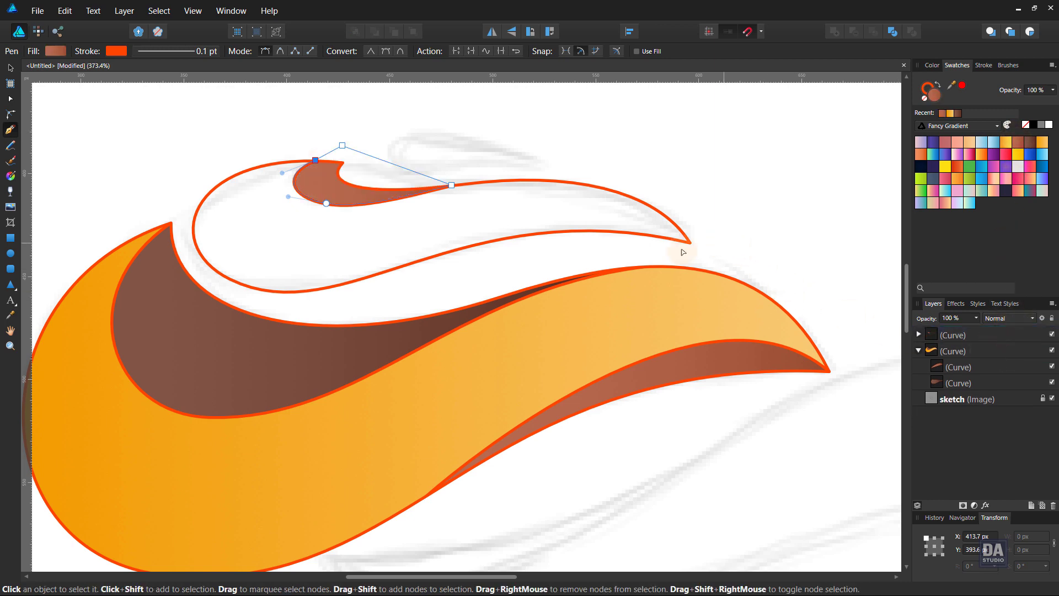
pyautogui.click(471, 245)
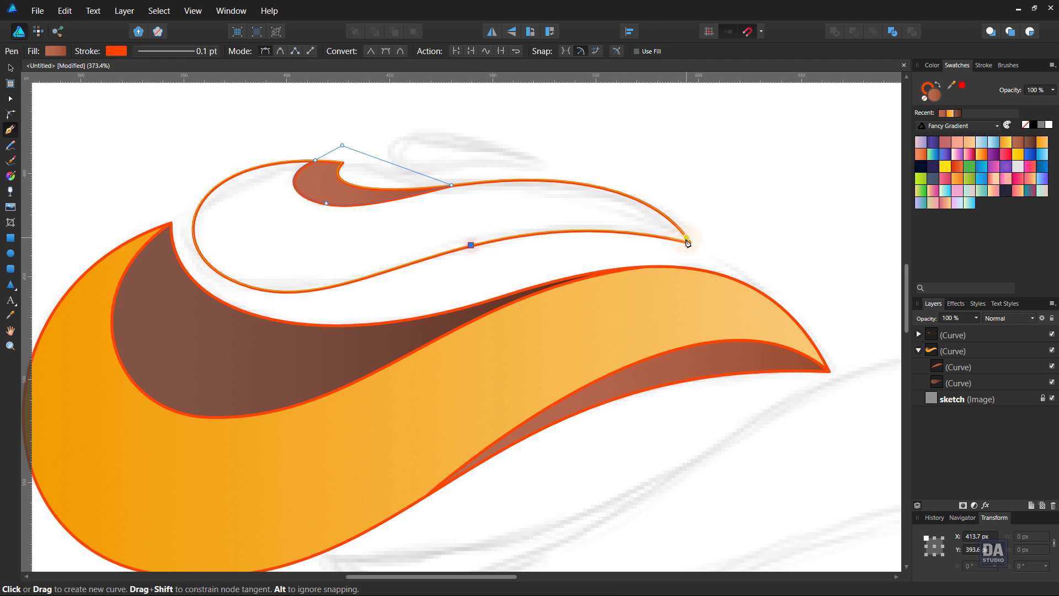
pyautogui.moveTo(690, 242); pyautogui.dragTo(746, 295)
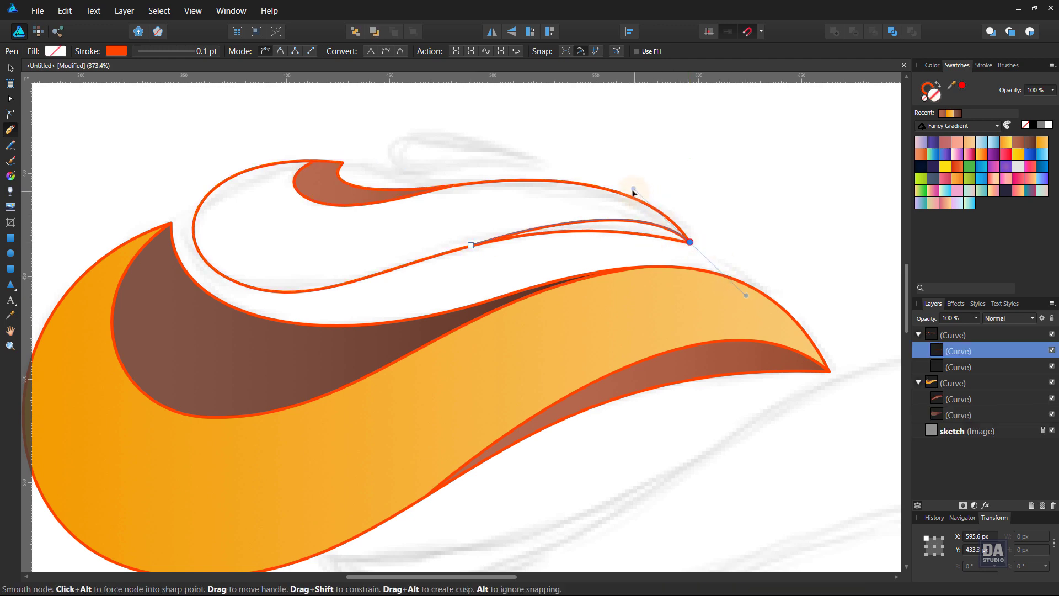
pyautogui.moveTo(634, 189); pyautogui.dragTo(609, 182)
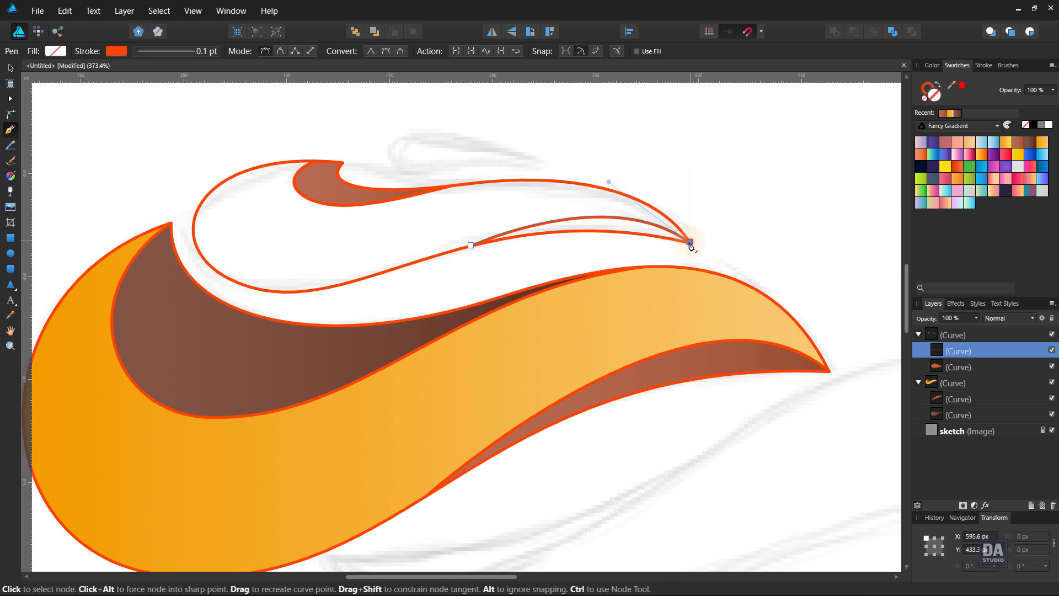
pyautogui.click(470, 245)
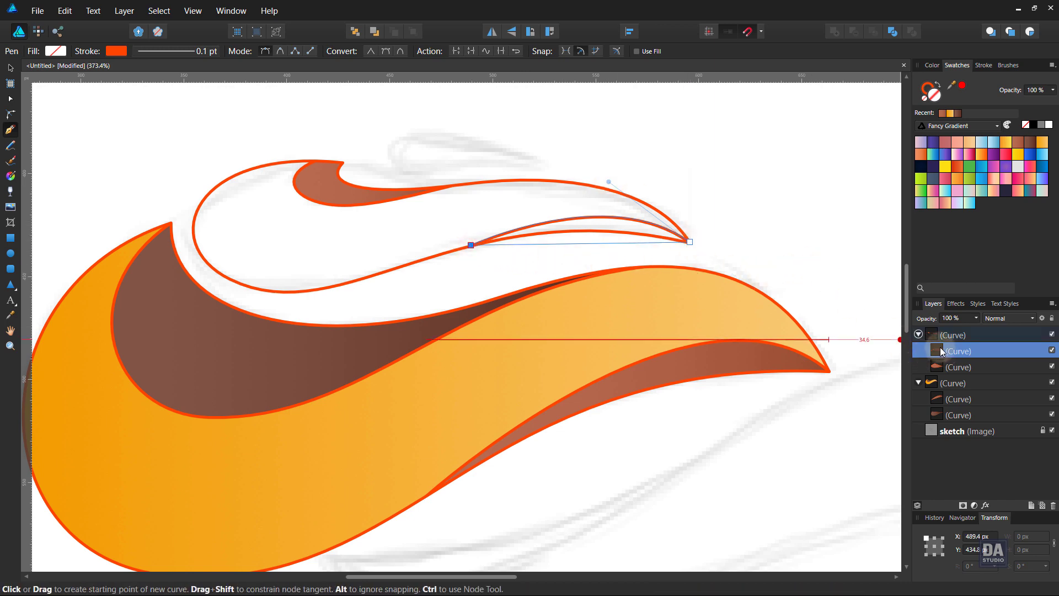
pyautogui.click(1030, 143)
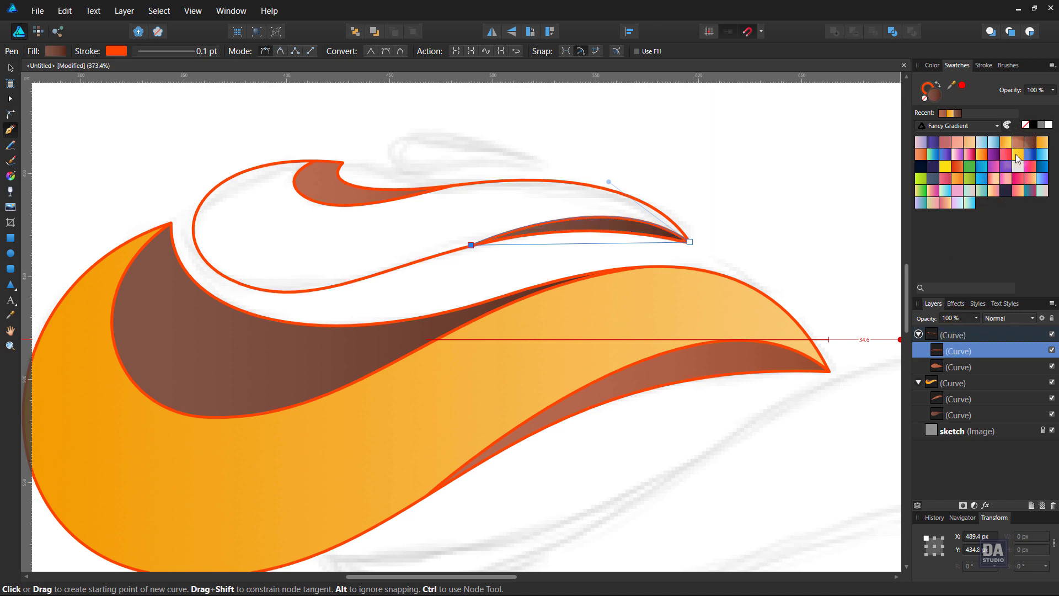
# Step: Fill the upper swoosh itself with the orange gradient and deselect it
pyautogui.click(977, 333)
pyautogui.click(1042, 142)
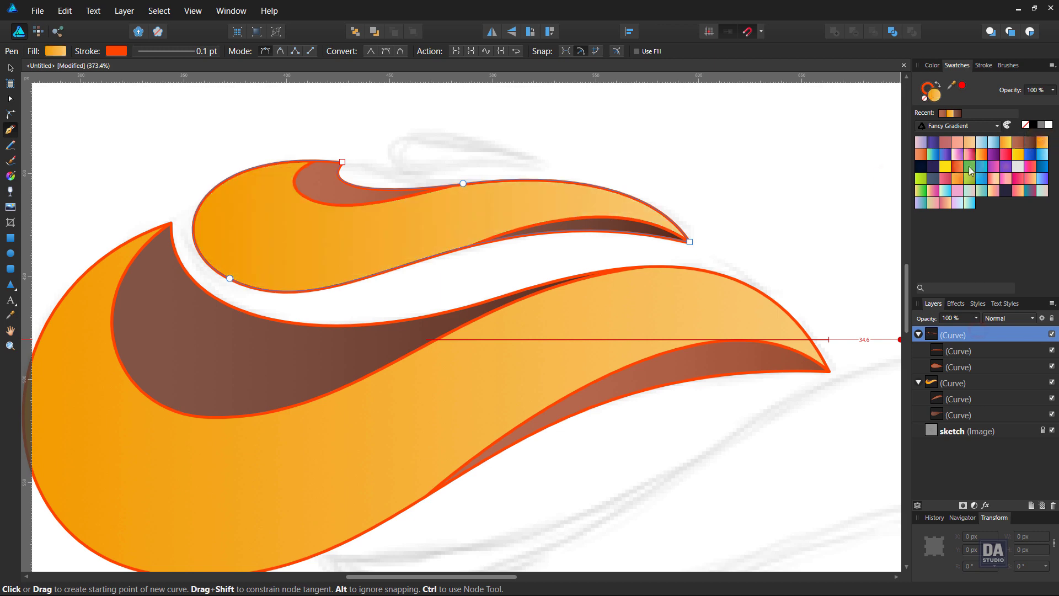
pyautogui.keyDown('ctrl'); pyautogui.click(690, 183); pyautogui.keyUp('ctrl')
# Step: Pen a small closed triangle over the flame sketched above the upper swoosh's left end
pyautogui.moveTo(632, 179); pyautogui.dragTo(599, 224)
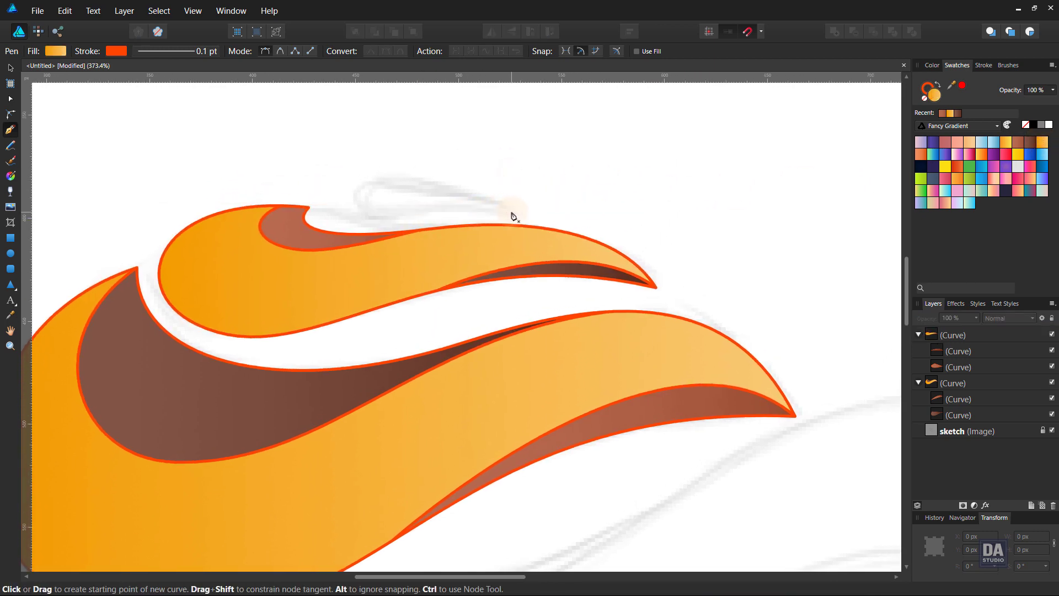
pyautogui.click(514, 213)
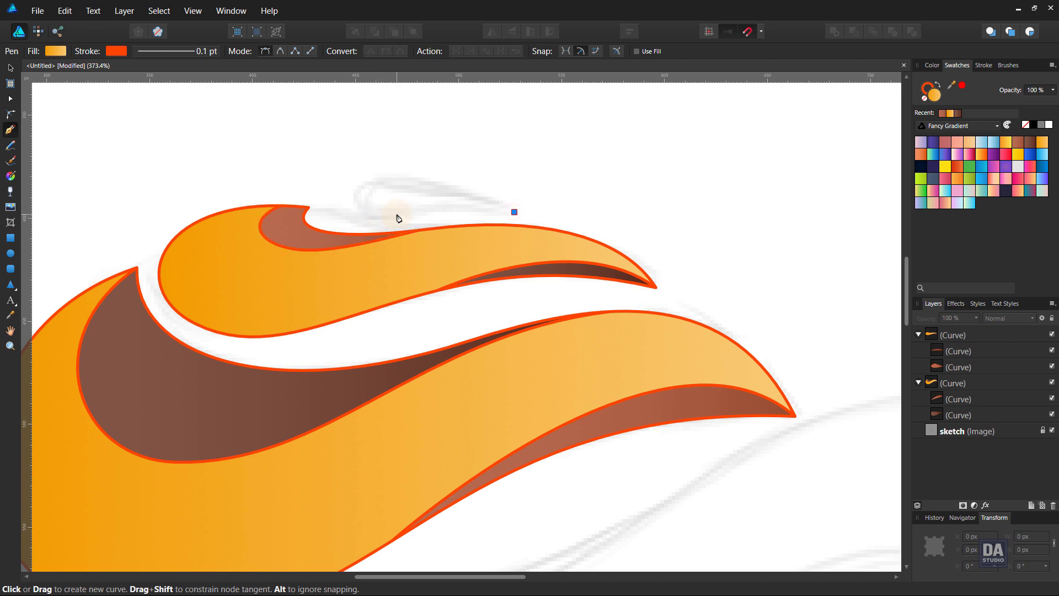
pyautogui.click(375, 214)
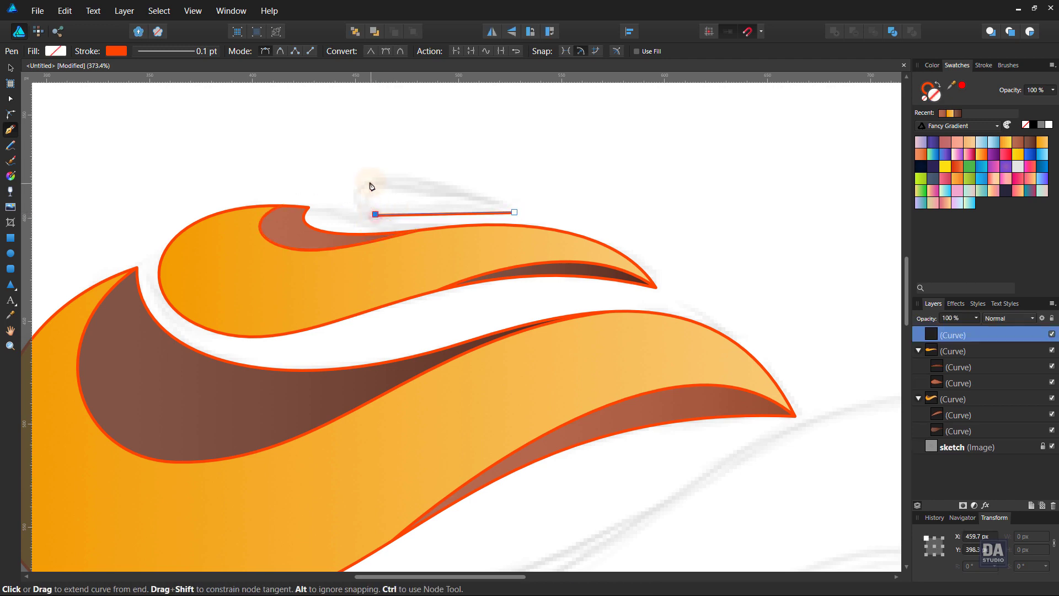
pyautogui.click(392, 174)
pyautogui.click(514, 212)
# Step: Bend the triangle's edges into a teardrop, then select it with the Move tool
pyautogui.press('ctrl')
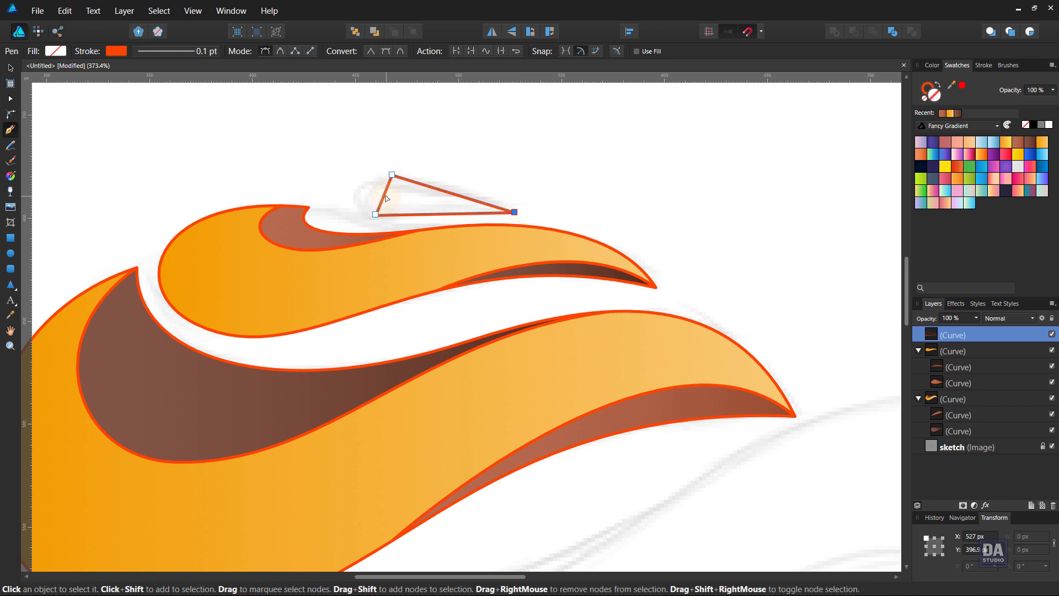
pyautogui.moveTo(386, 199)
pyautogui.mouseDown()
pyautogui.moveTo(361, 194)
pyautogui.moveTo(339, 206)
pyautogui.moveTo(348, 169)
pyautogui.mouseUp()
pyautogui.keyDown('ctrl'); pyautogui.click(375, 214); pyautogui.keyUp('ctrl')
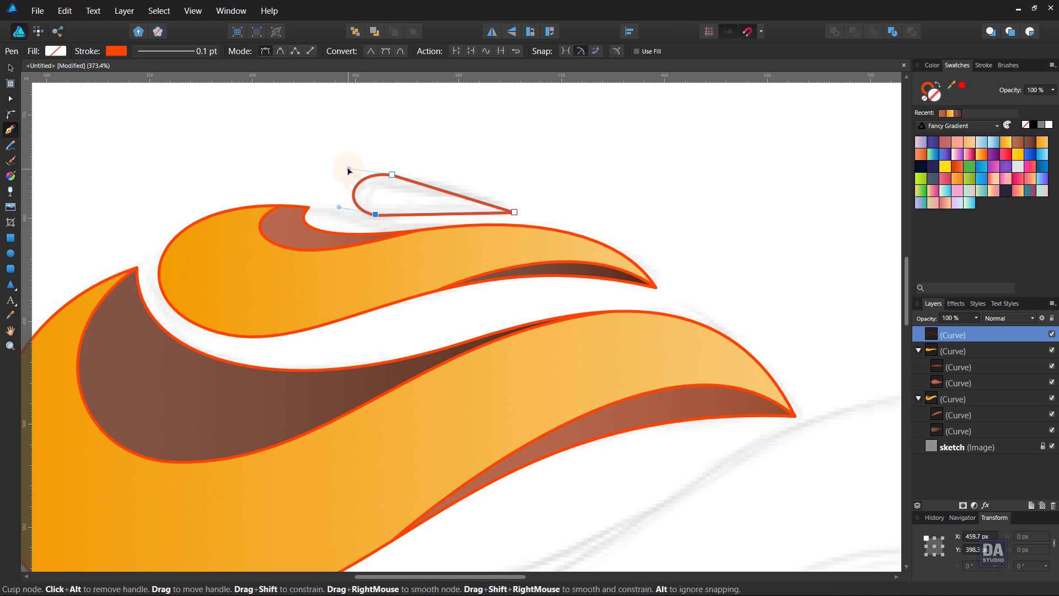
pyautogui.moveTo(440, 193); pyautogui.dragTo(431, 187)
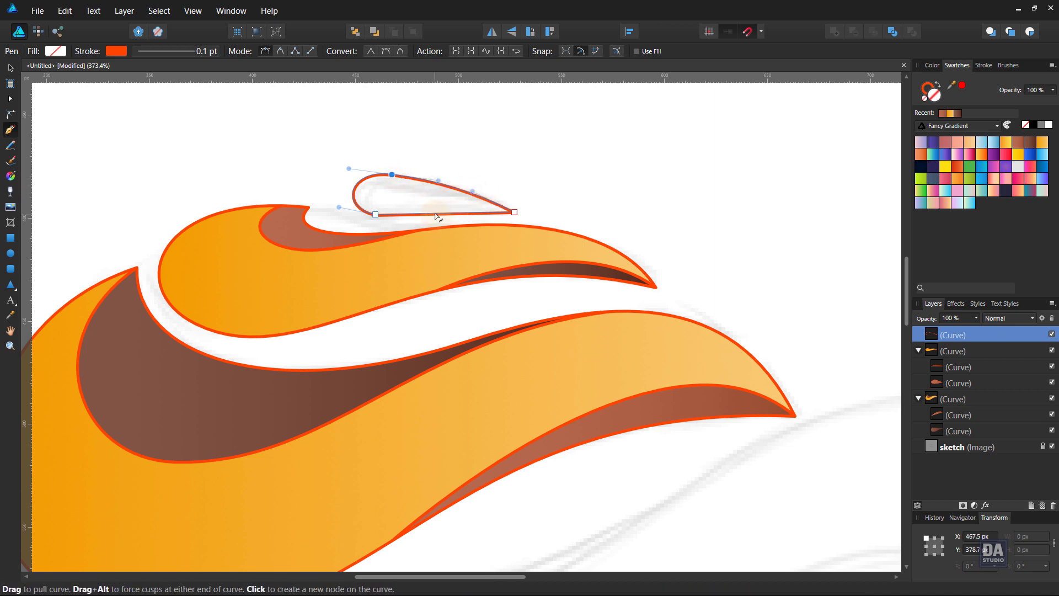
pyautogui.moveTo(438, 215)
pyautogui.mouseDown()
pyautogui.moveTo(424, 213)
pyautogui.moveTo(431, 201)
pyautogui.mouseUp()
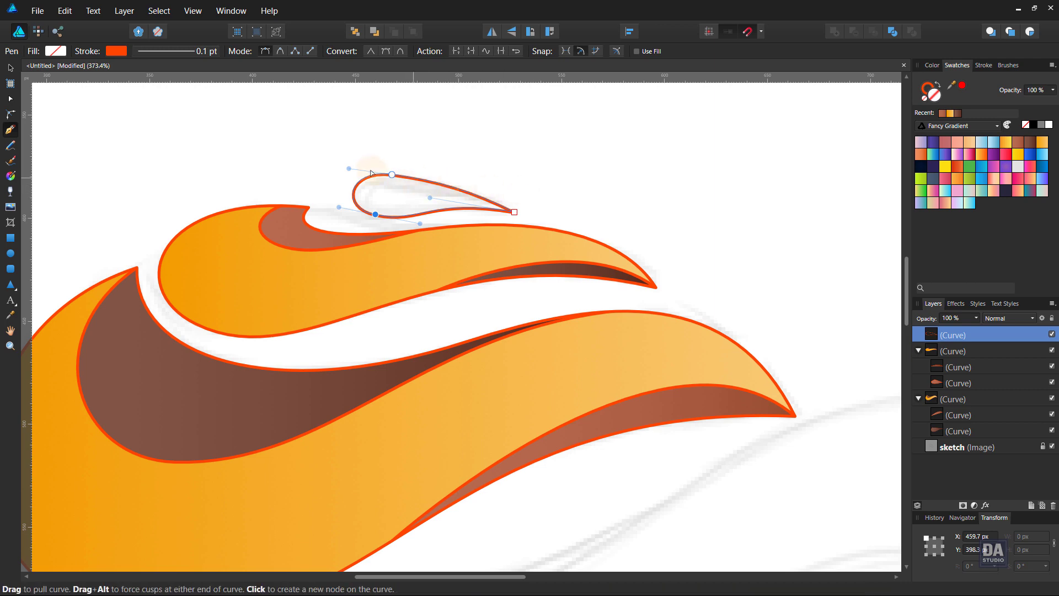
pyautogui.moveTo(349, 169); pyautogui.dragTo(348, 209)
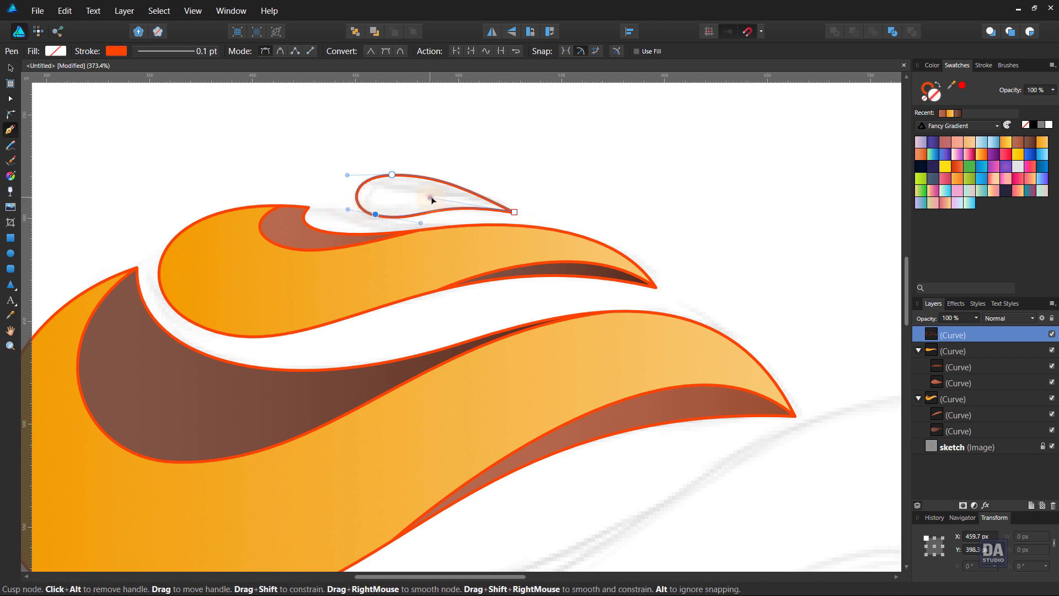
pyautogui.press('Escape')
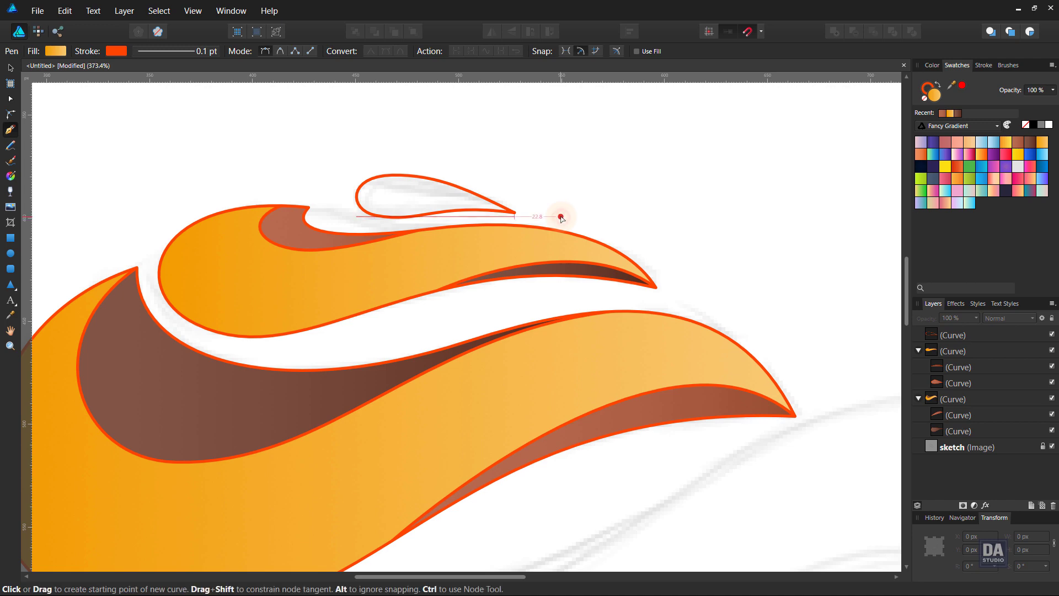
pyautogui.press('v')
pyautogui.click(513, 213)
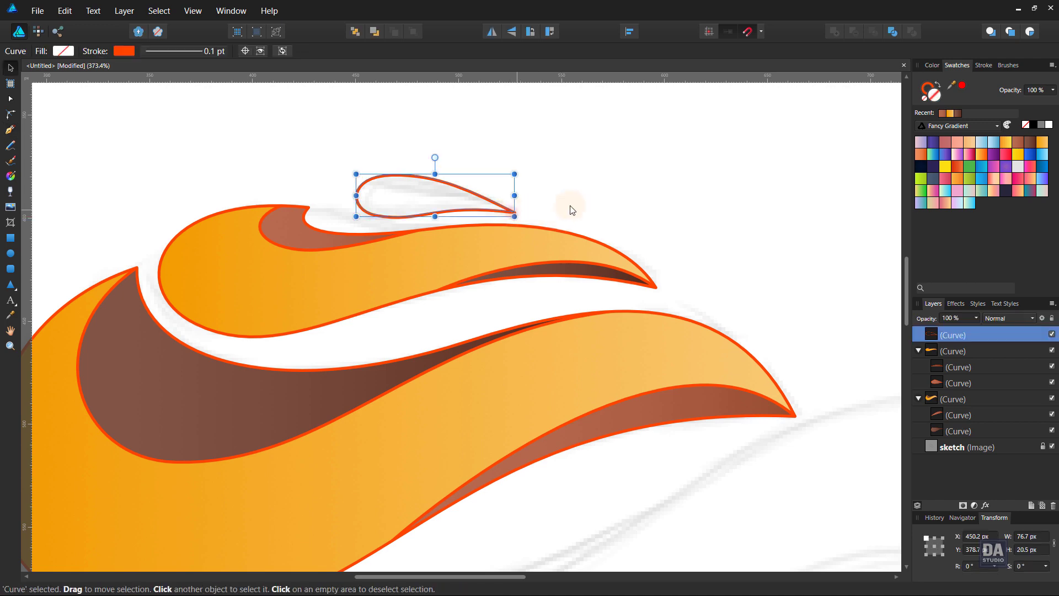
# Step: Give the small teardrop a purple-blue gradient fill
pyautogui.click(1031, 142)
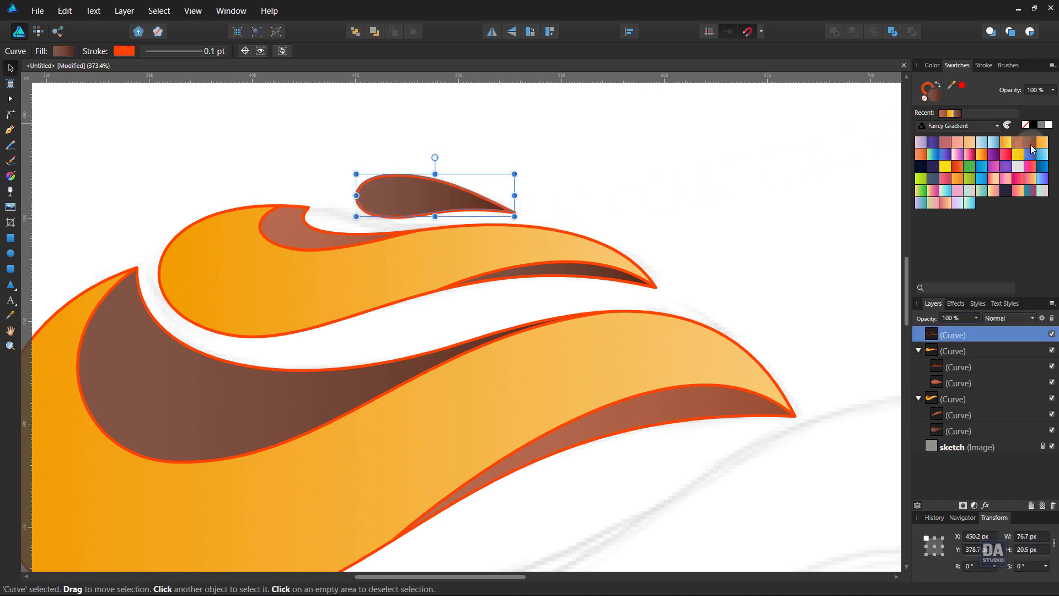
pyautogui.click(770, 198)
pyautogui.scroll(-3, 488, 262)
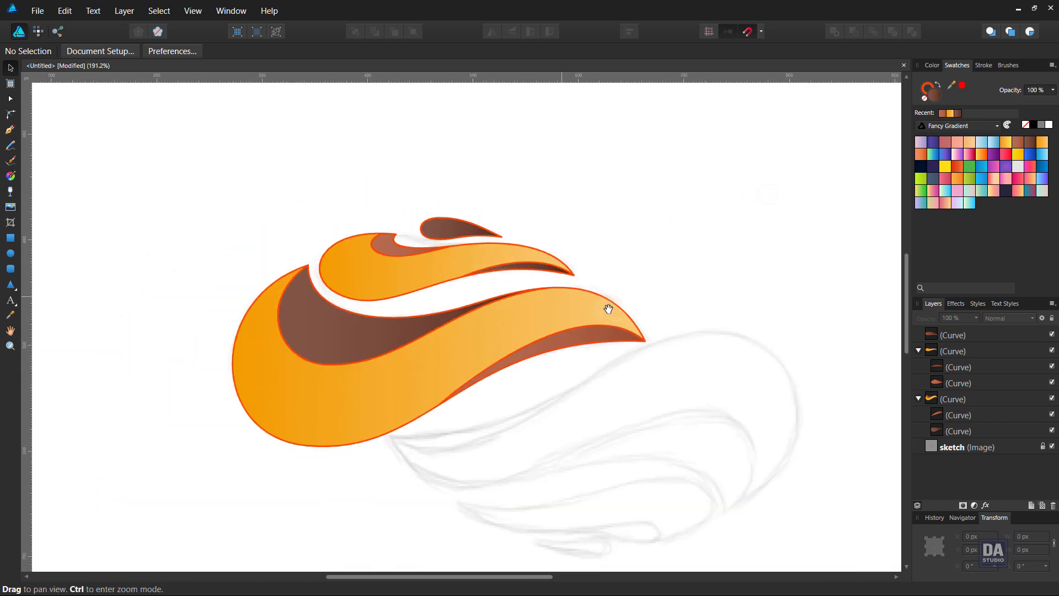
pyautogui.moveTo(610, 307)
pyautogui.mouseDown()
pyautogui.moveTo(607, 271)
pyautogui.moveTo(605, 282)
pyautogui.mouseUp()
pyautogui.scroll(1, 472, 279)
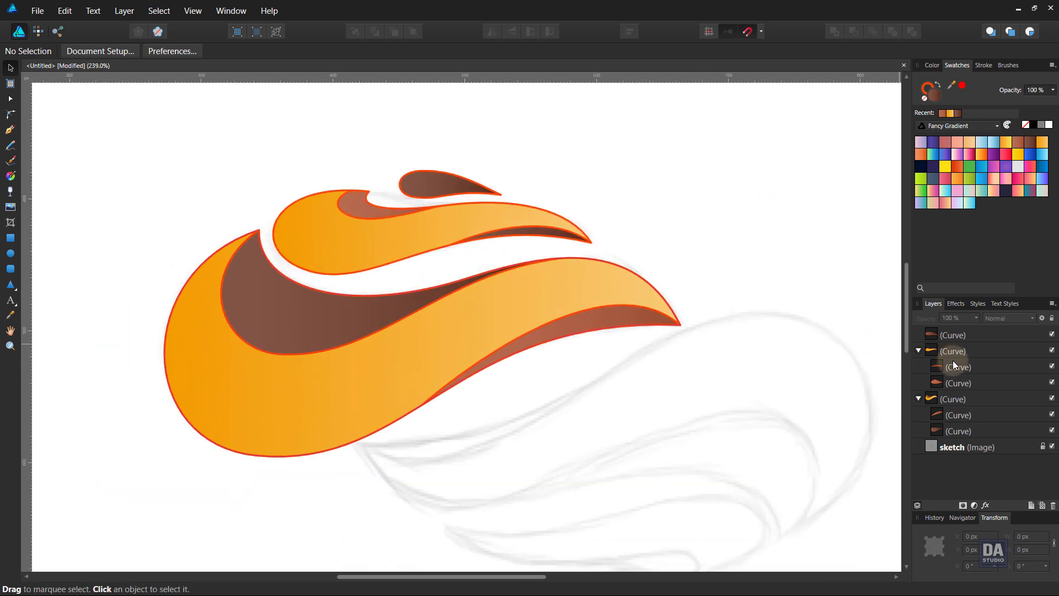
pyautogui.click(970, 339)
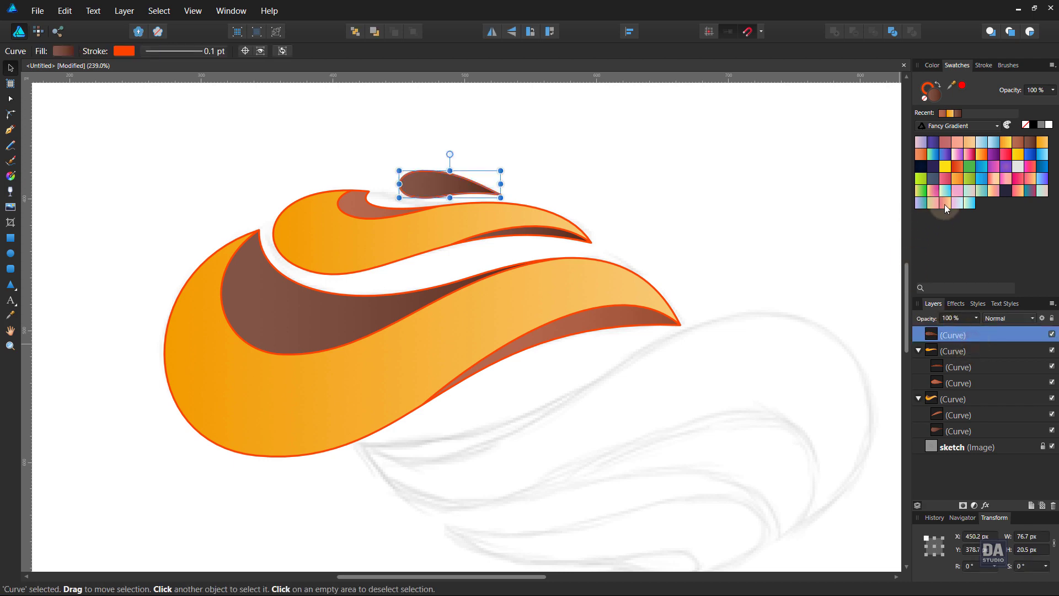
pyautogui.click(936, 141)
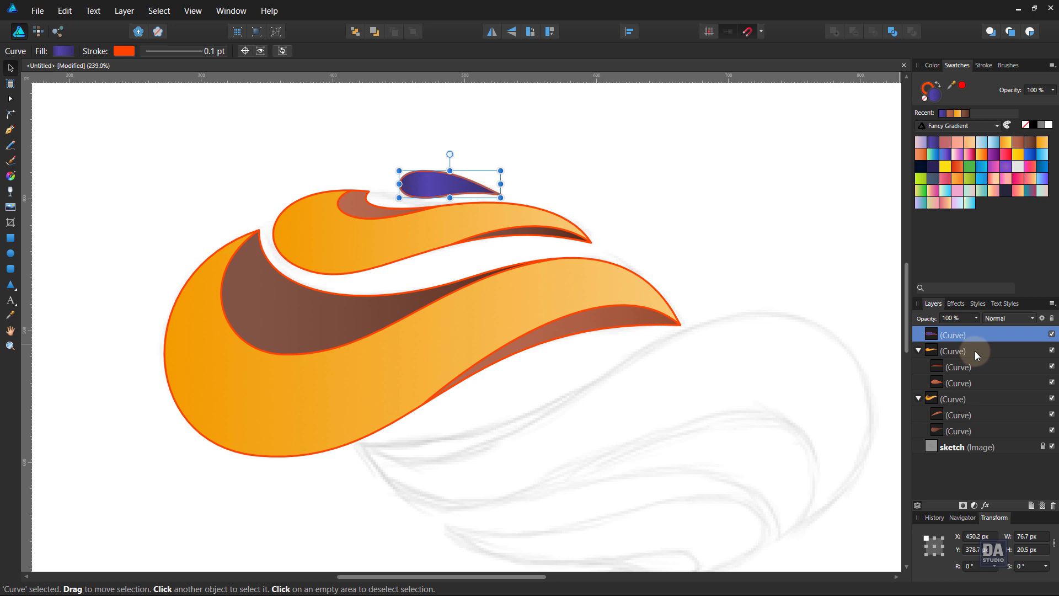
# Step: Set the stroke to None on all swoosh shapes to remove the orange-red outlines, then deselect
pyautogui.keyDown('ctrl'); pyautogui.click(979, 367); pyautogui.keyUp('ctrl')
pyautogui.keyDown('ctrl'); pyautogui.click(977, 415); pyautogui.keyUp('ctrl')
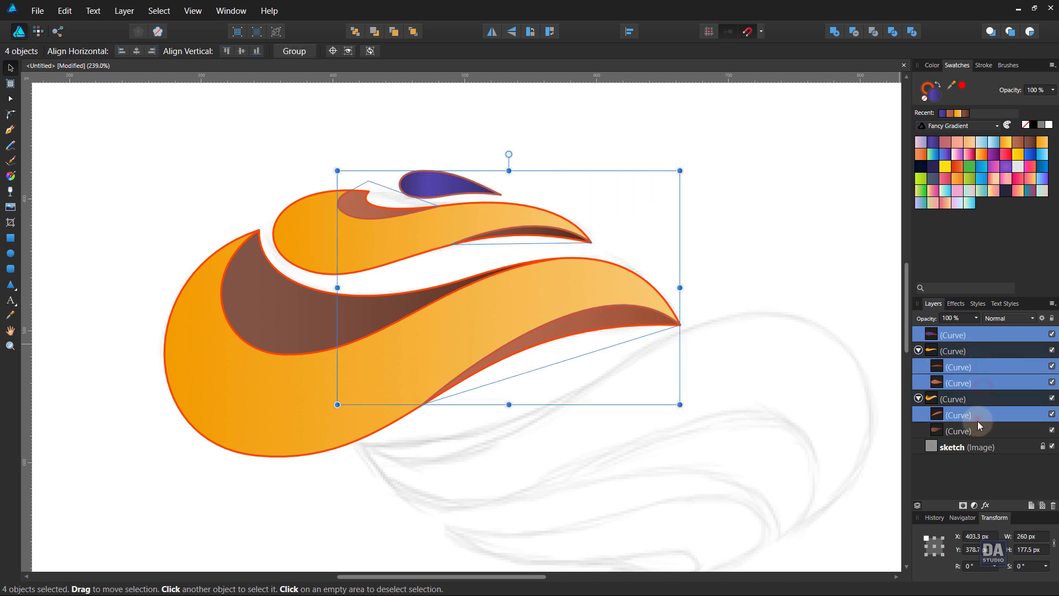
pyautogui.click(926, 102)
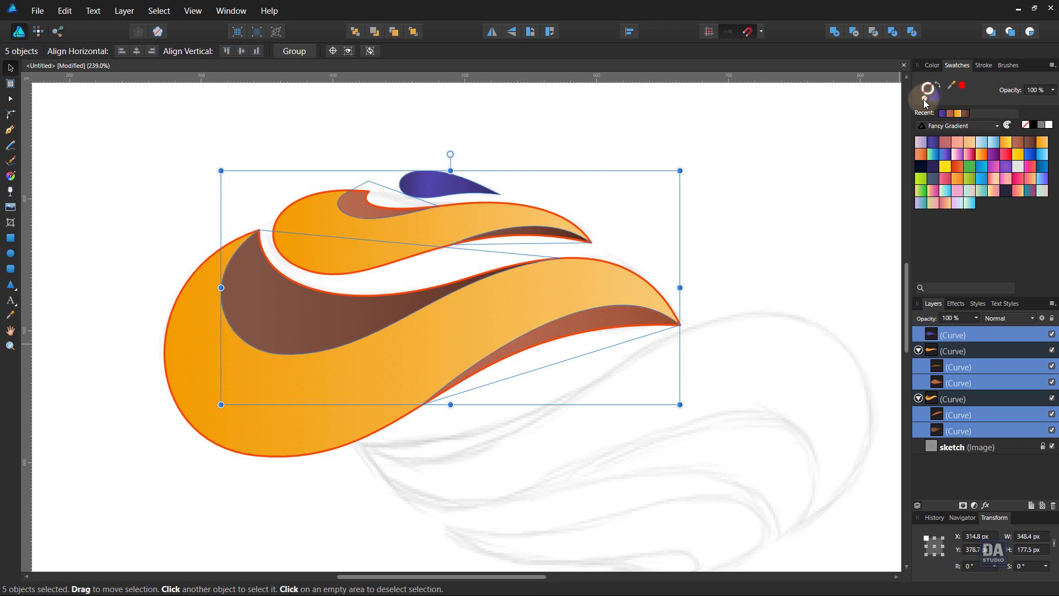
pyautogui.click(975, 355)
pyautogui.keyDown('ctrl'); pyautogui.click(970, 394); pyautogui.keyUp('ctrl')
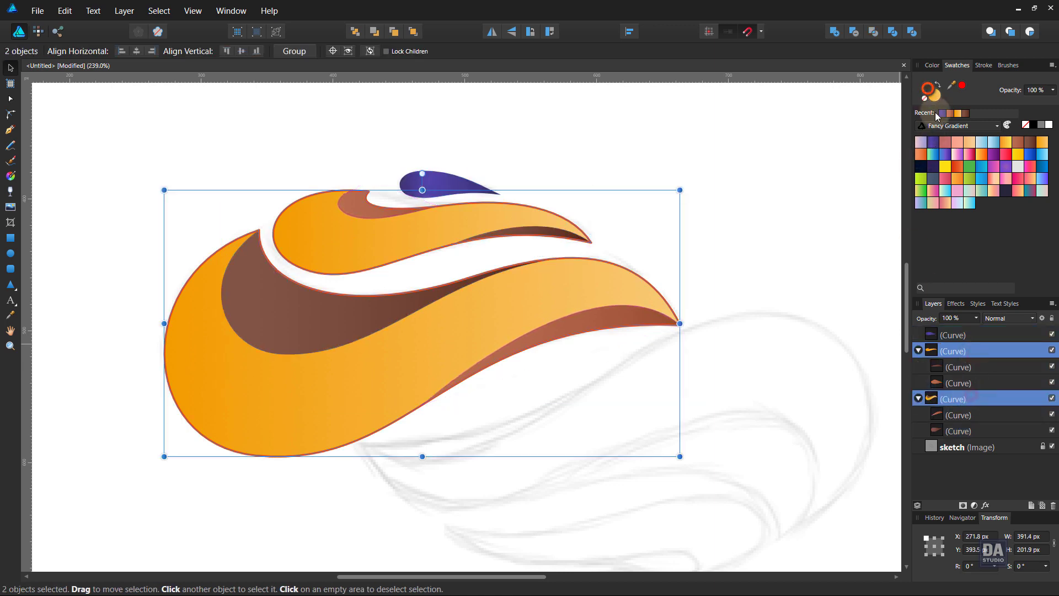
pyautogui.click(925, 100)
pyautogui.click(700, 198)
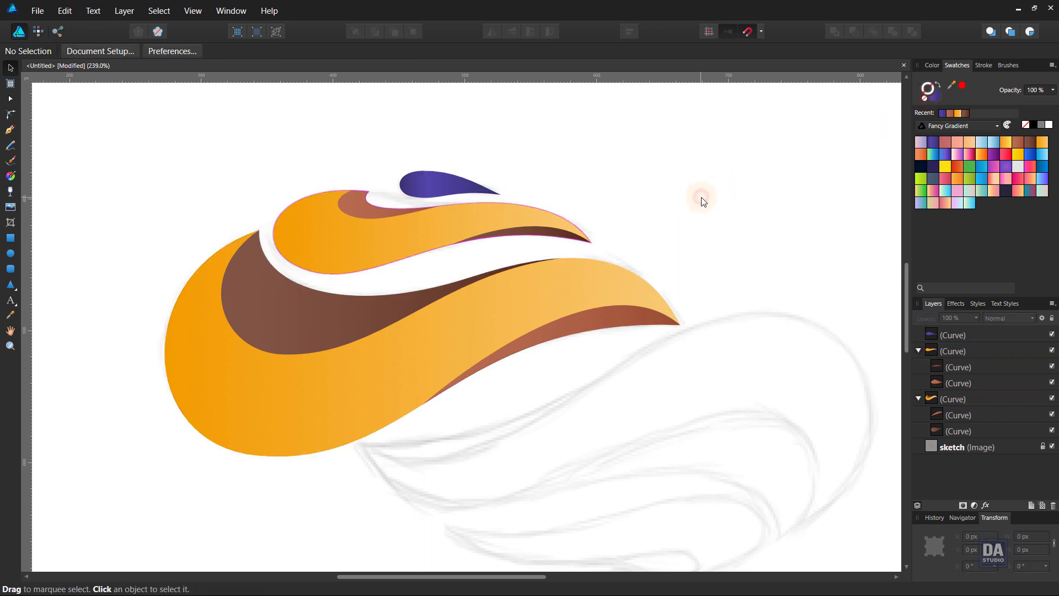
# Step: Fill the upper and lower swooshes with the purple-blue gradient swatch
pyautogui.click(451, 224)
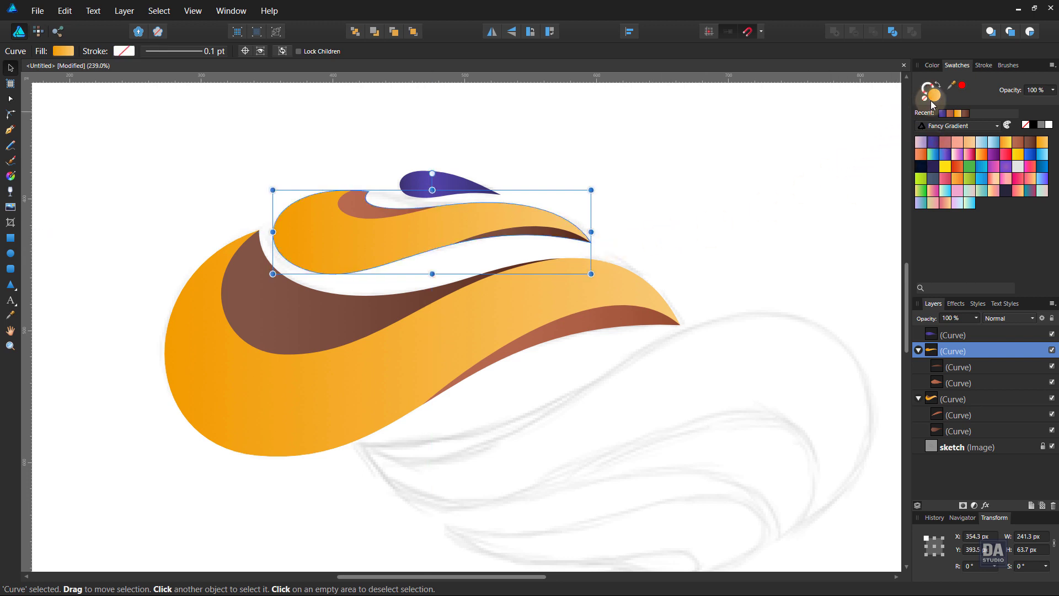
pyautogui.click(933, 142)
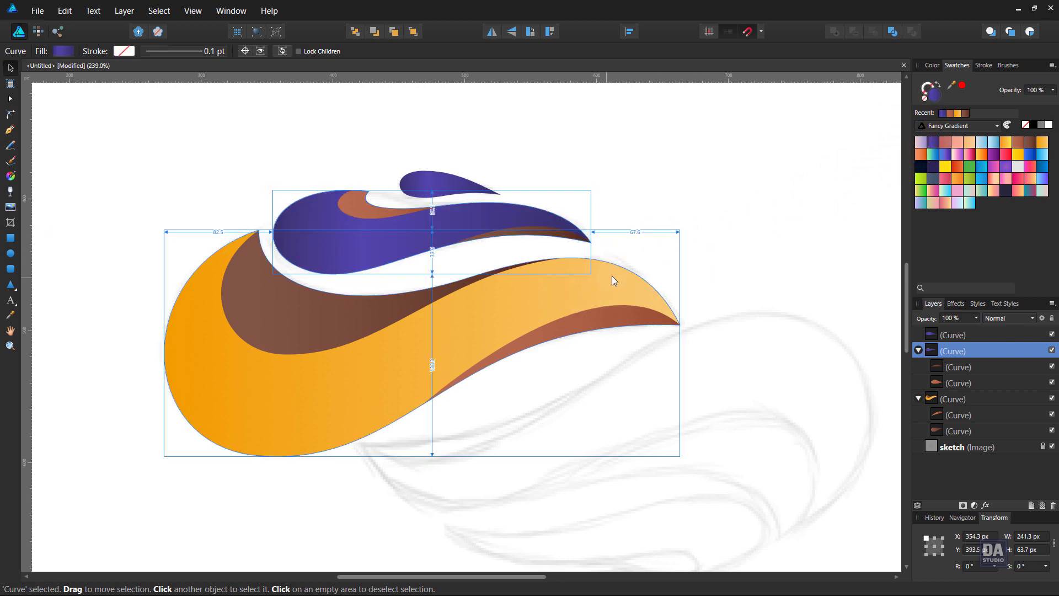
pyautogui.click(611, 276)
pyautogui.click(935, 145)
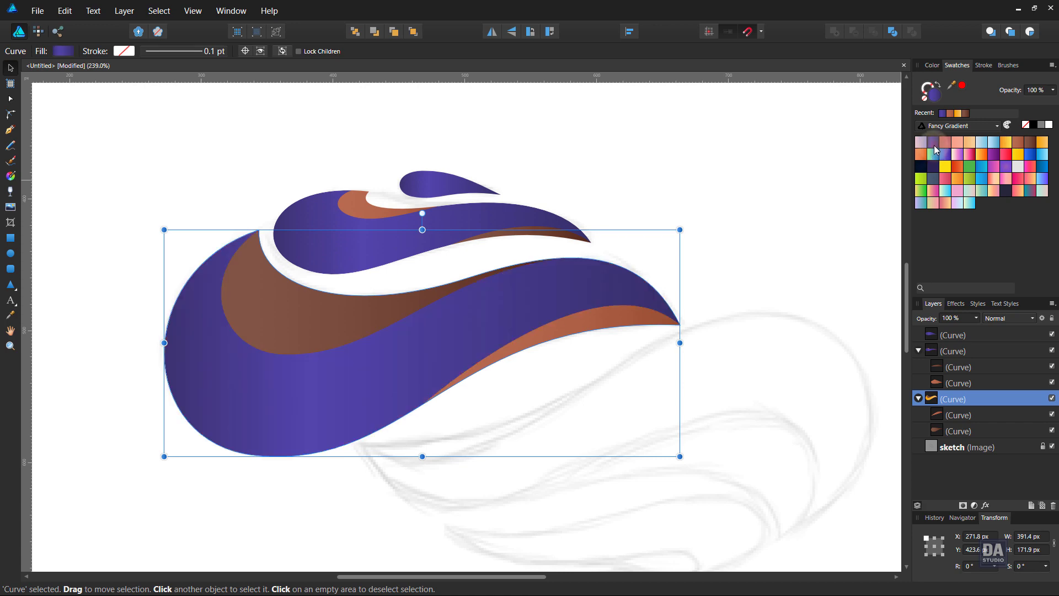
pyautogui.click(701, 242)
# Step: Fill all four brown inner shapes with a pink-lavender gradient swatch
pyautogui.click(297, 333)
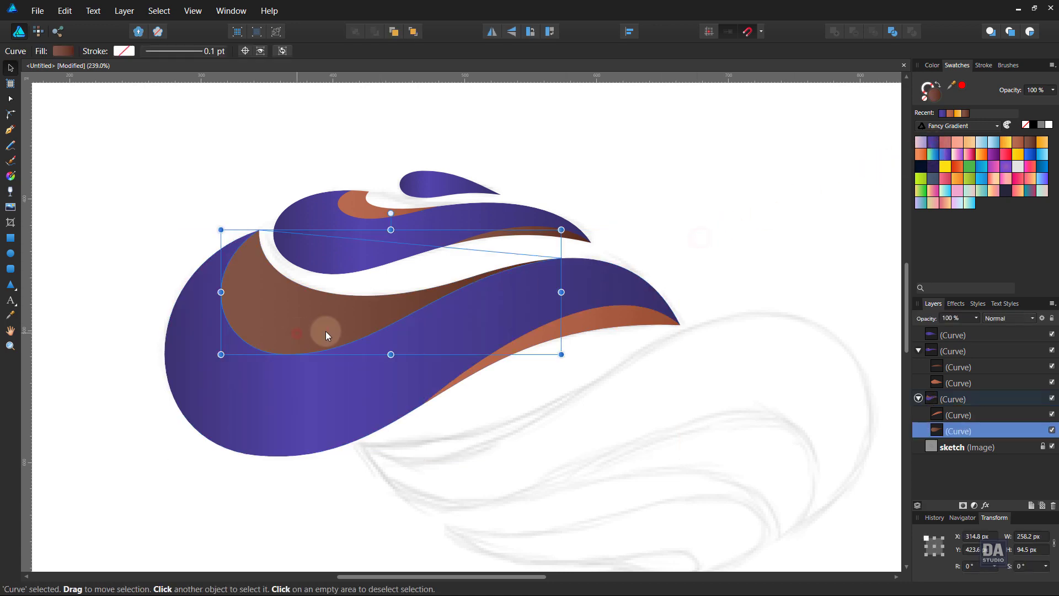
pyautogui.keyDown('shift'); pyautogui.click(611, 316); pyautogui.keyUp('shift')
pyautogui.keyDown('shift'); pyautogui.click(537, 231); pyautogui.keyUp('shift')
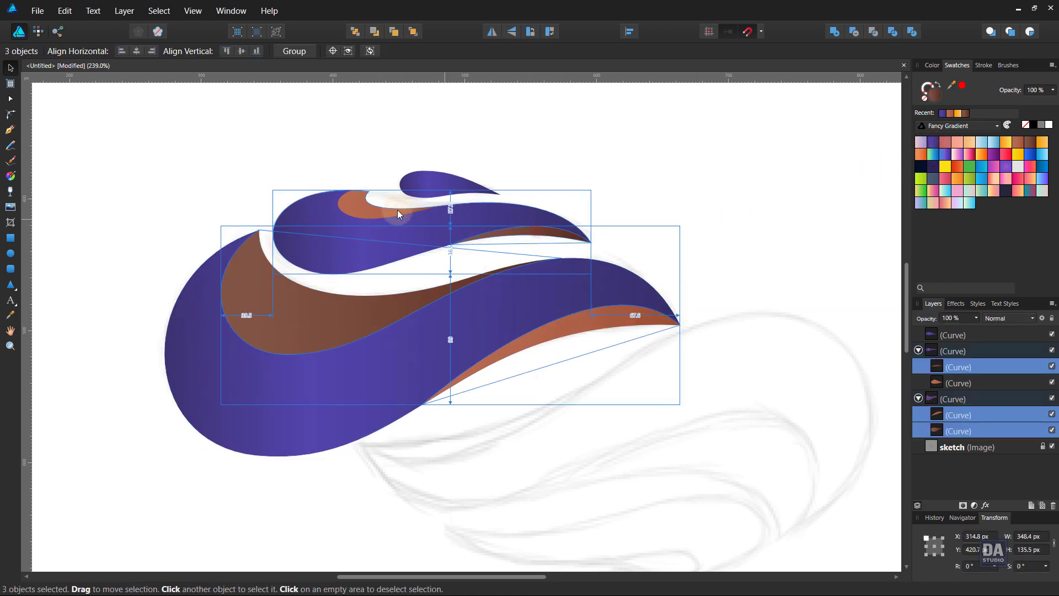
pyautogui.keyDown('shift'); pyautogui.click(362, 204); pyautogui.keyUp('shift')
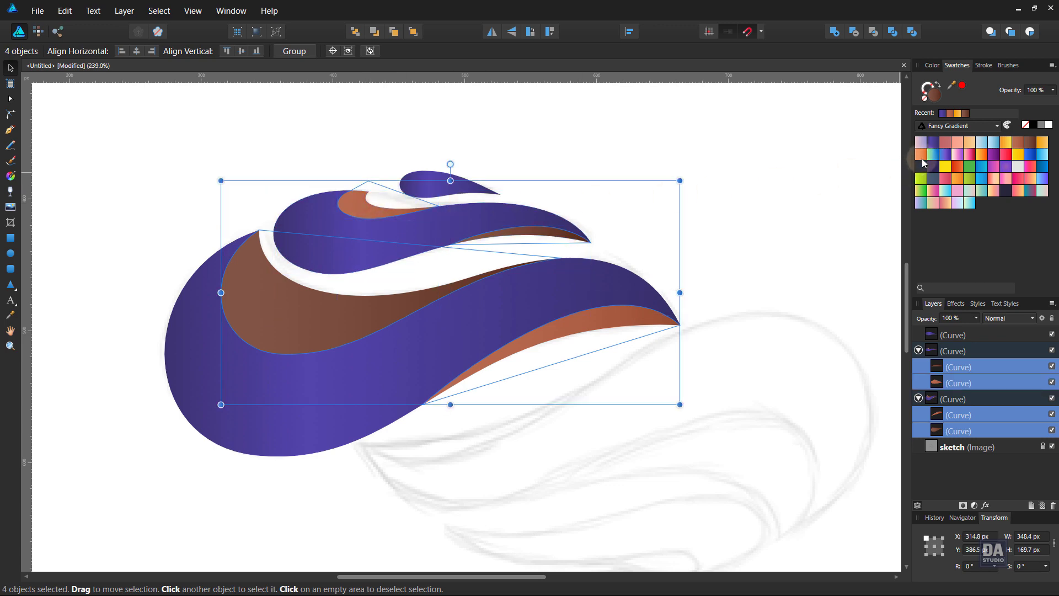
pyautogui.click(921, 143)
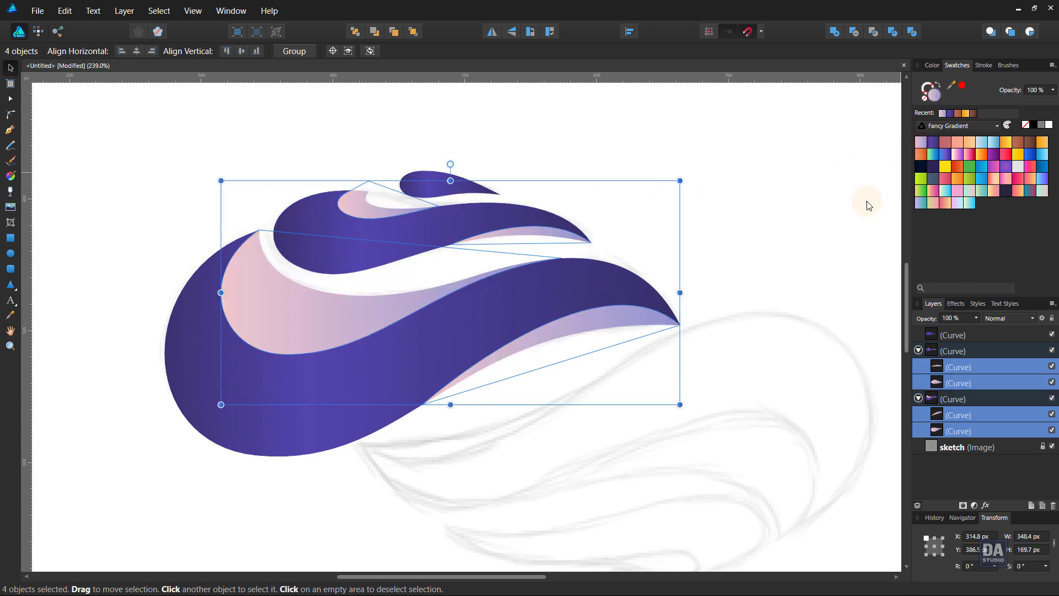
pyautogui.click(785, 279)
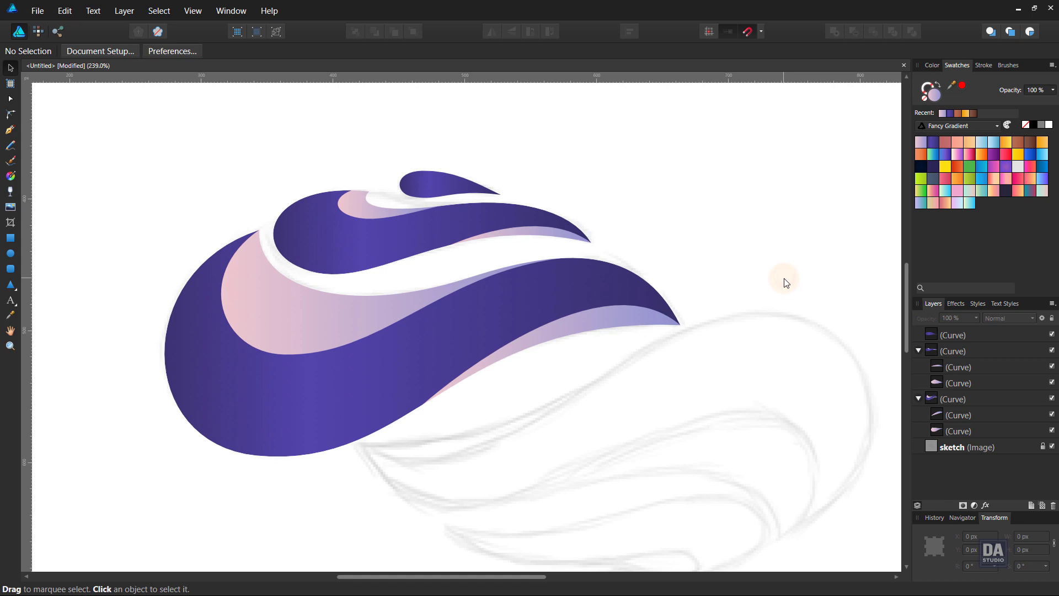
pyautogui.click(271, 322)
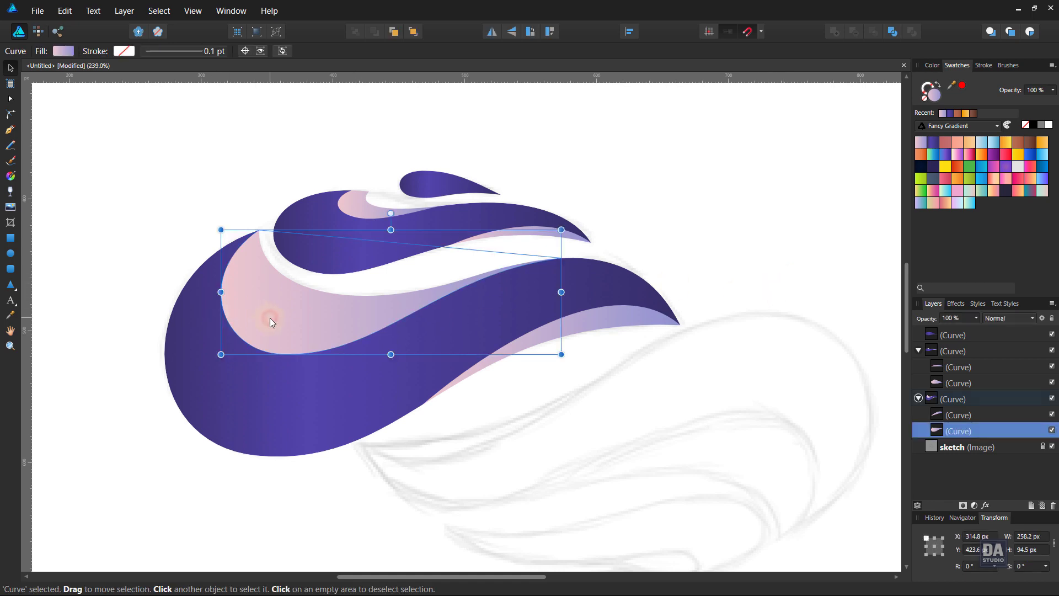
# Step: Using the Fill Tool (G), re-angle the gradients on the large inner shape and the lower-right sliver
pyautogui.press('g')
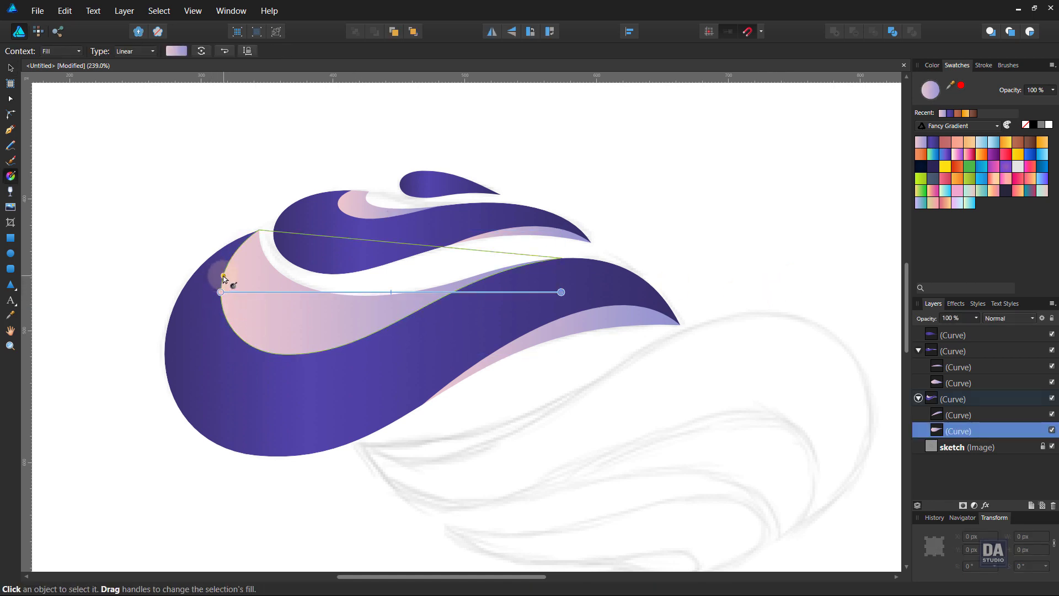
pyautogui.moveTo(561, 292); pyautogui.dragTo(497, 325)
pyautogui.moveTo(220, 292)
pyautogui.mouseDown()
pyautogui.moveTo(174, 270)
pyautogui.moveTo(188, 271)
pyautogui.mouseUp()
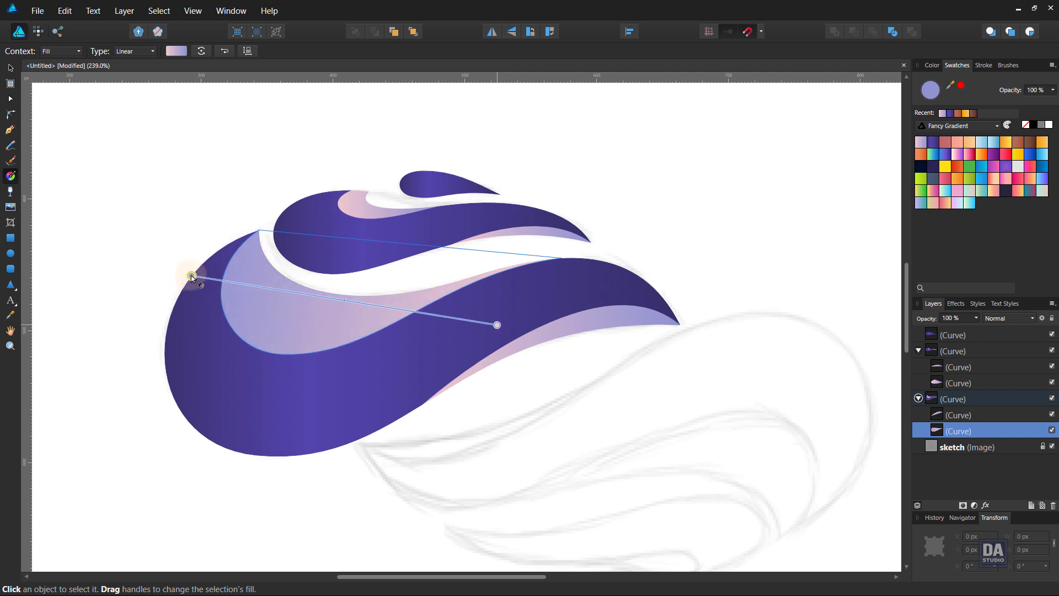
pyautogui.click(606, 328)
pyautogui.moveTo(686, 331)
pyautogui.mouseDown()
pyautogui.moveTo(560, 356)
pyautogui.moveTo(446, 398)
pyautogui.mouseUp()
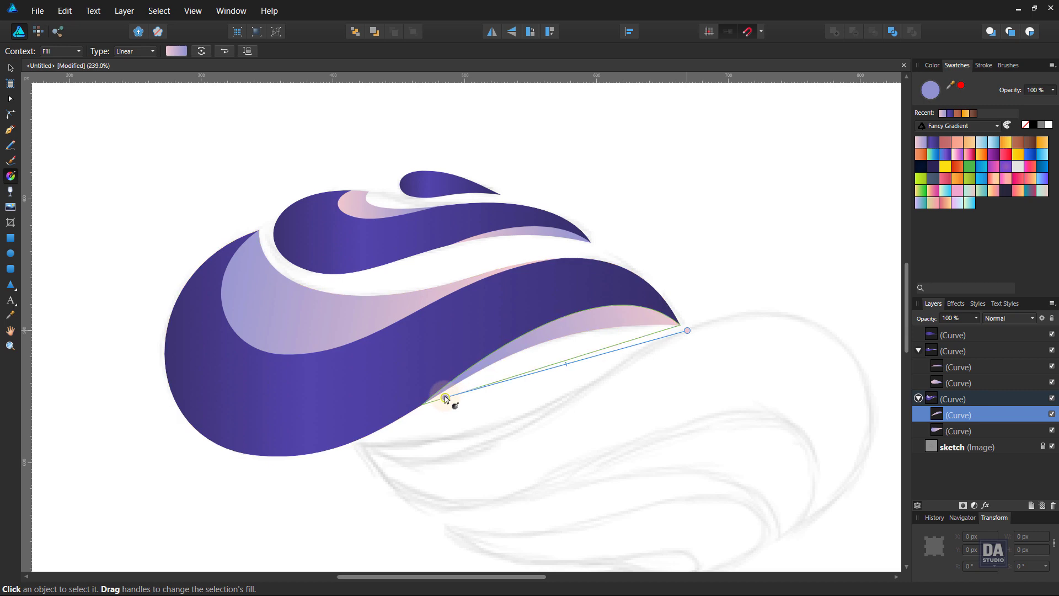
# Step: Re-angle the gradients on the upper swoosh's small and thin inner shapes, then deselect
pyautogui.click(365, 218)
pyautogui.moveTo(428, 219); pyautogui.dragTo(312, 200)
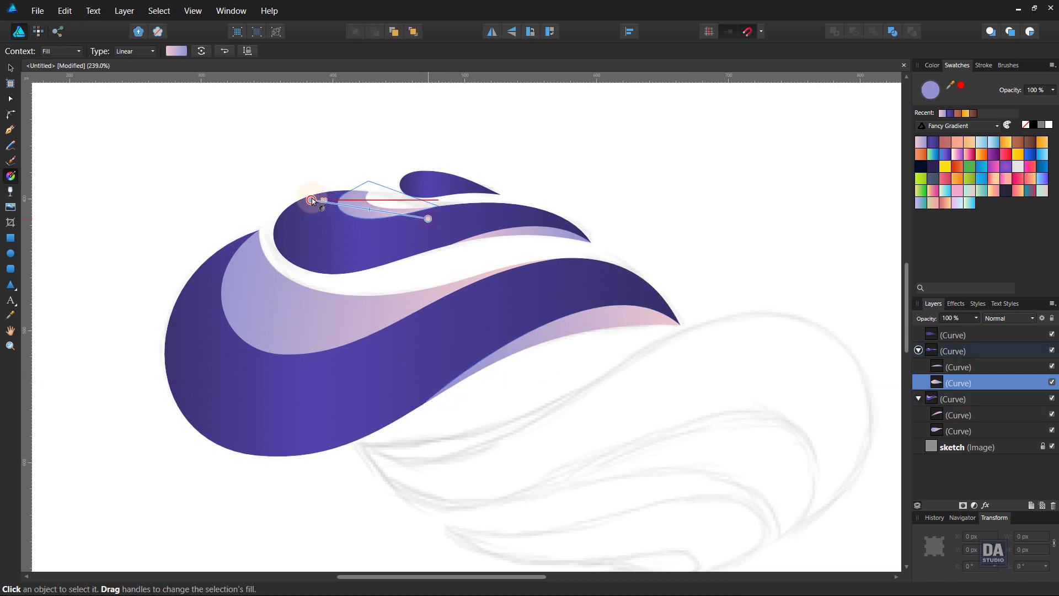
pyautogui.click(550, 234)
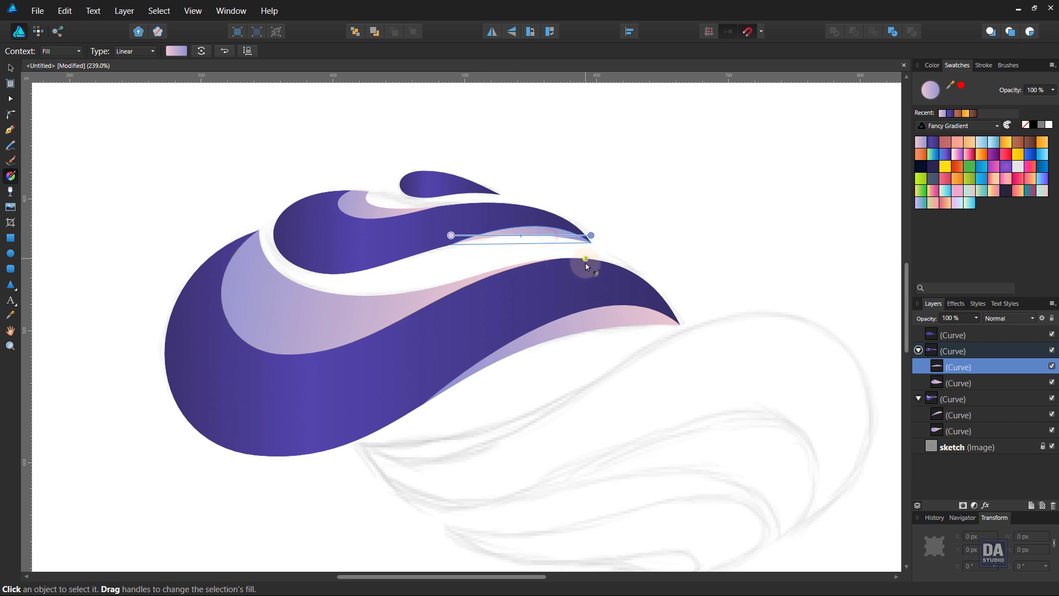
pyautogui.moveTo(451, 236); pyautogui.dragTo(438, 247)
pyautogui.moveTo(591, 235)
pyautogui.mouseDown()
pyautogui.moveTo(586, 258)
pyautogui.moveTo(603, 254)
pyautogui.mouseUp()
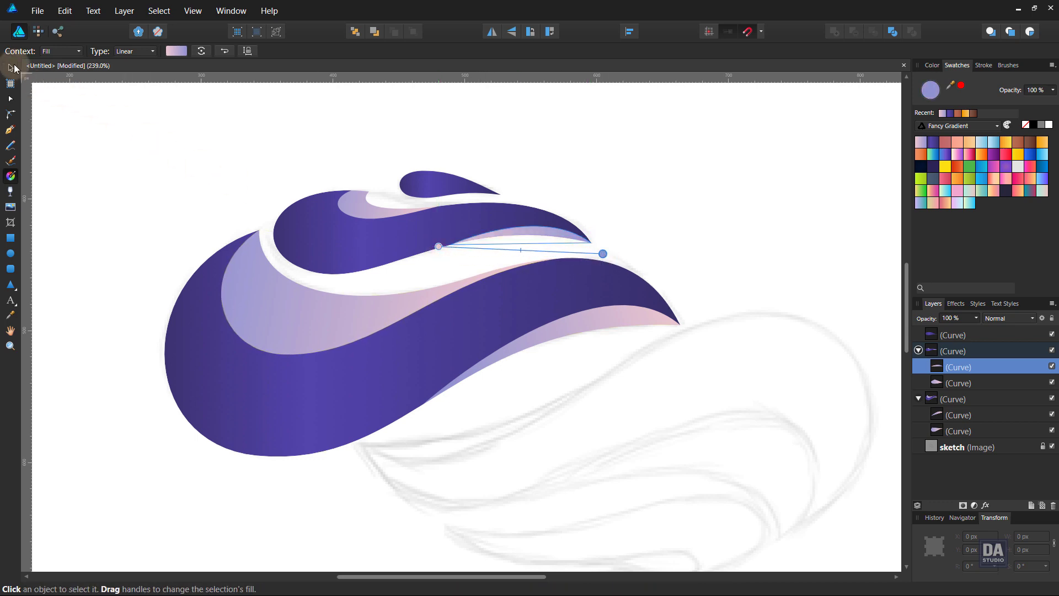
pyautogui.click(12, 68)
pyautogui.click(136, 170)
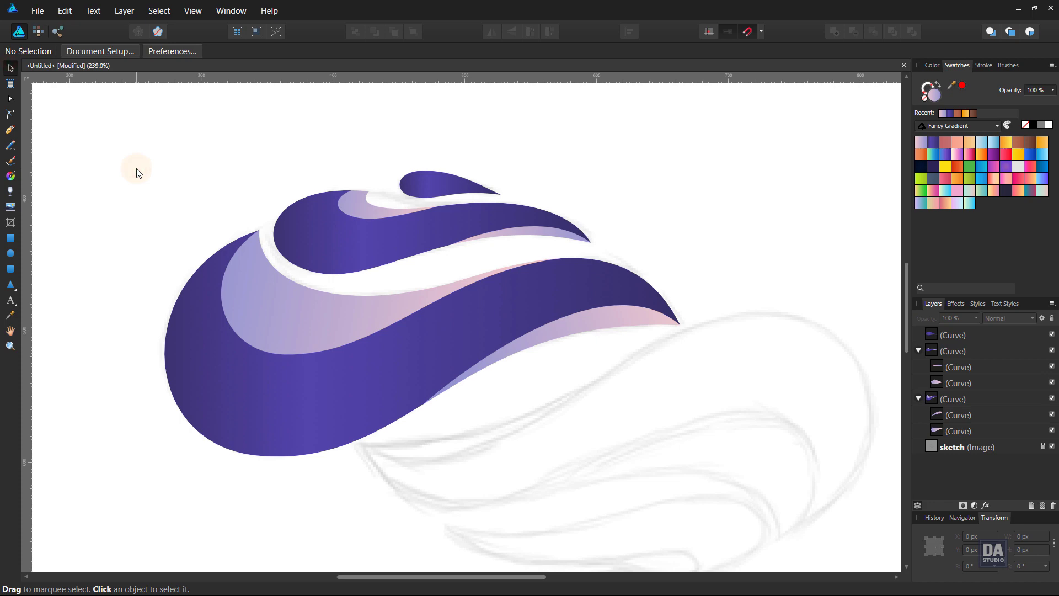
# Step: Draw a Pen curve from the inner shape's upper tip down its left edge, bent to follow it
pyautogui.click(15, 131)
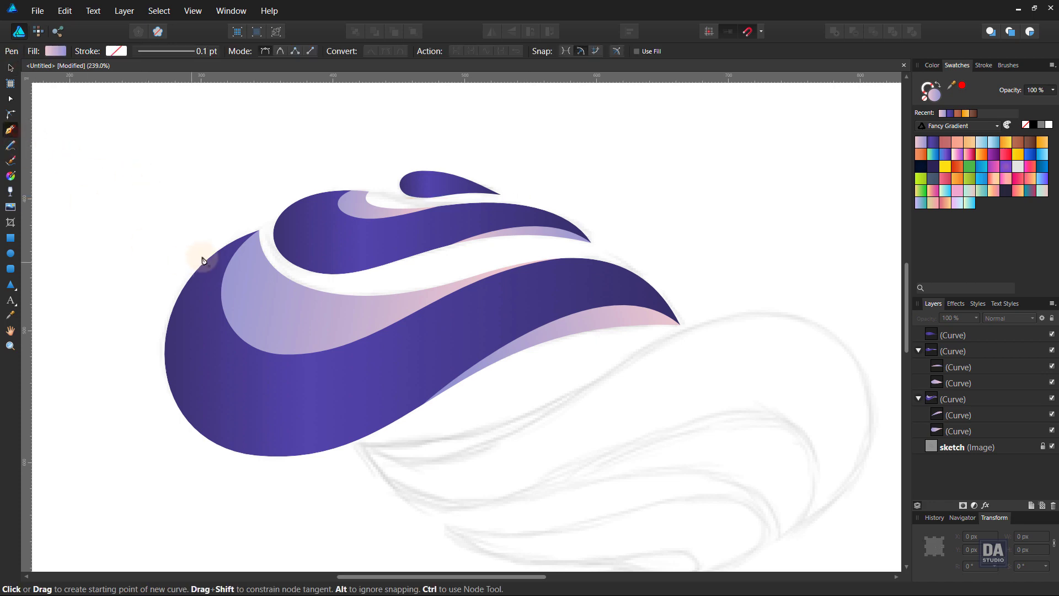
pyautogui.click(258, 229)
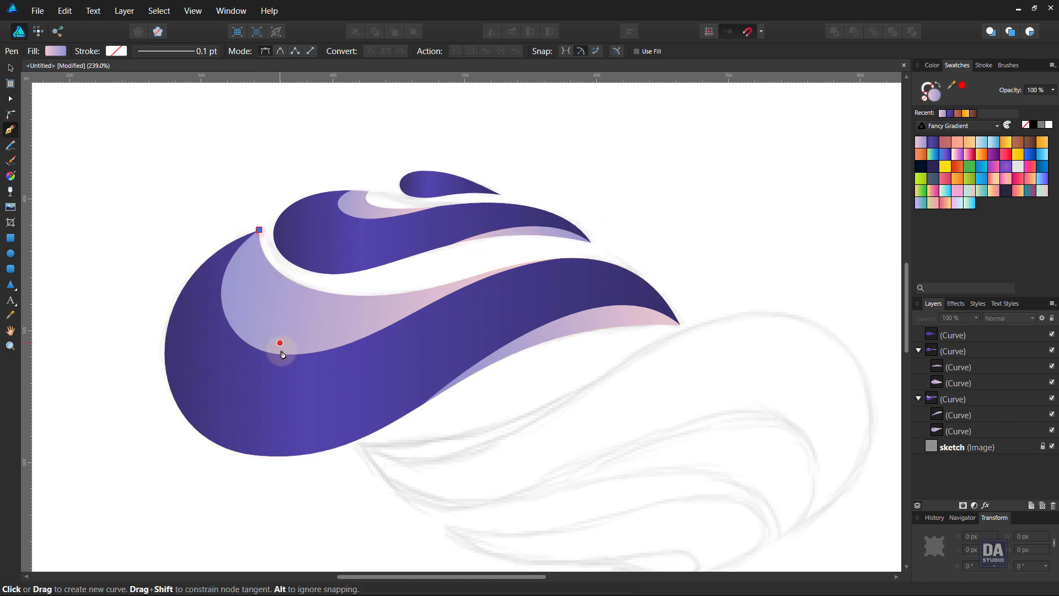
pyautogui.click(288, 354)
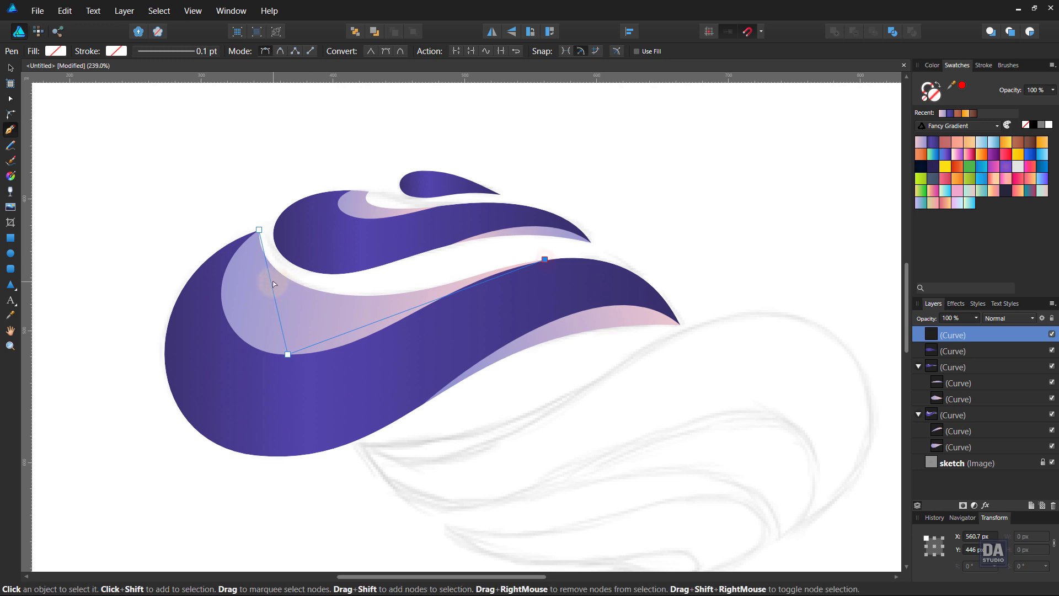
pyautogui.moveTo(271, 283); pyautogui.dragTo(220, 302)
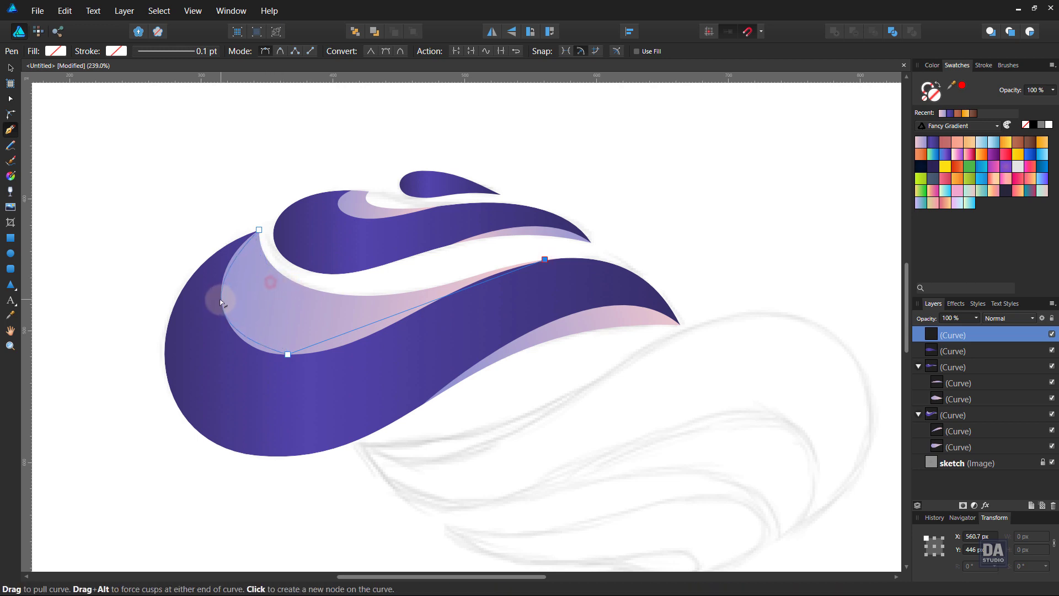
pyautogui.keyDown('ctrl'); pyautogui.click(288, 354); pyautogui.keyUp('ctrl')
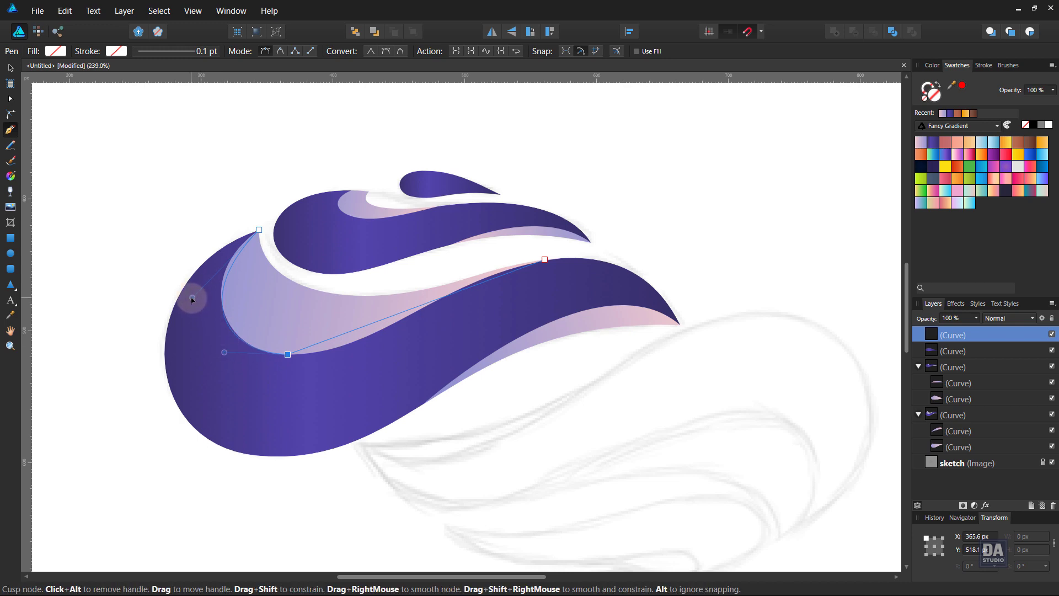
pyautogui.moveTo(192, 297); pyautogui.dragTo(193, 287)
pyautogui.moveTo(224, 353); pyautogui.dragTo(222, 356)
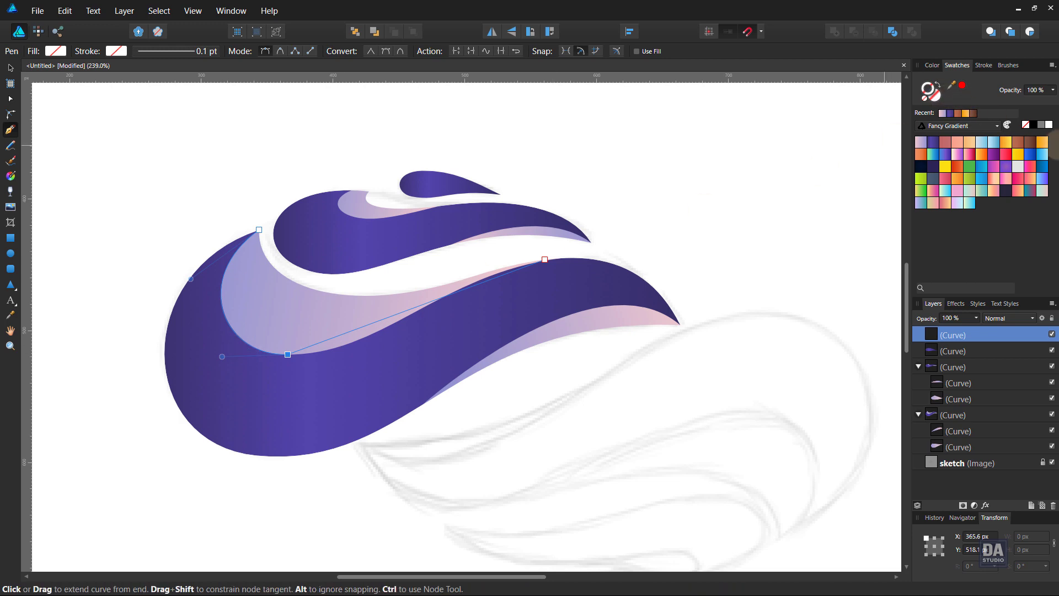
# Step: Give the curve a white stroke and bend its lower segment along the inner edge
pyautogui.click(1049, 125)
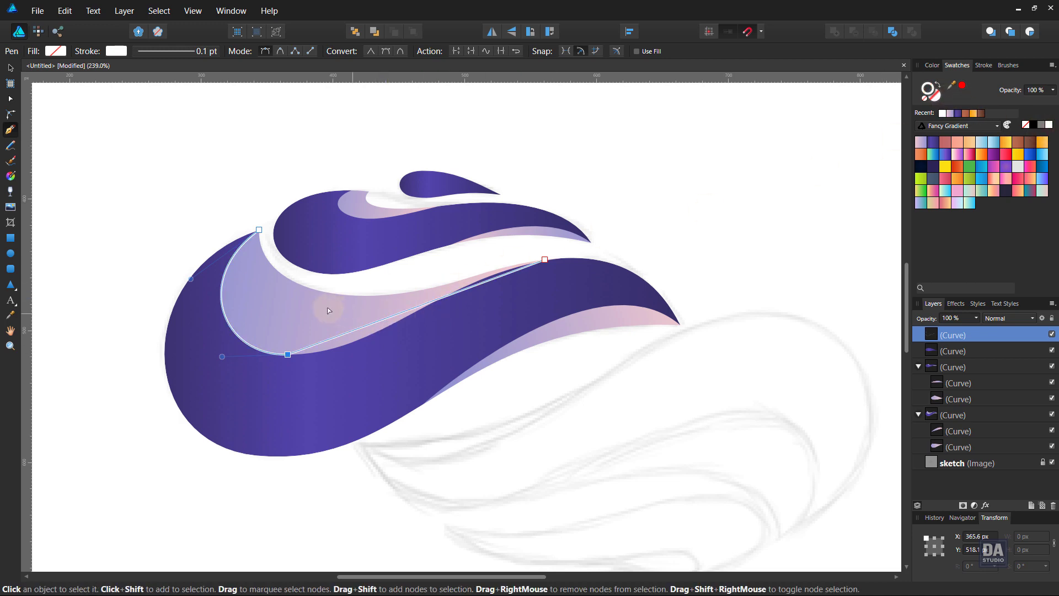
pyautogui.scroll(2, 330, 306)
pyautogui.moveTo(356, 349); pyautogui.dragTo(398, 375)
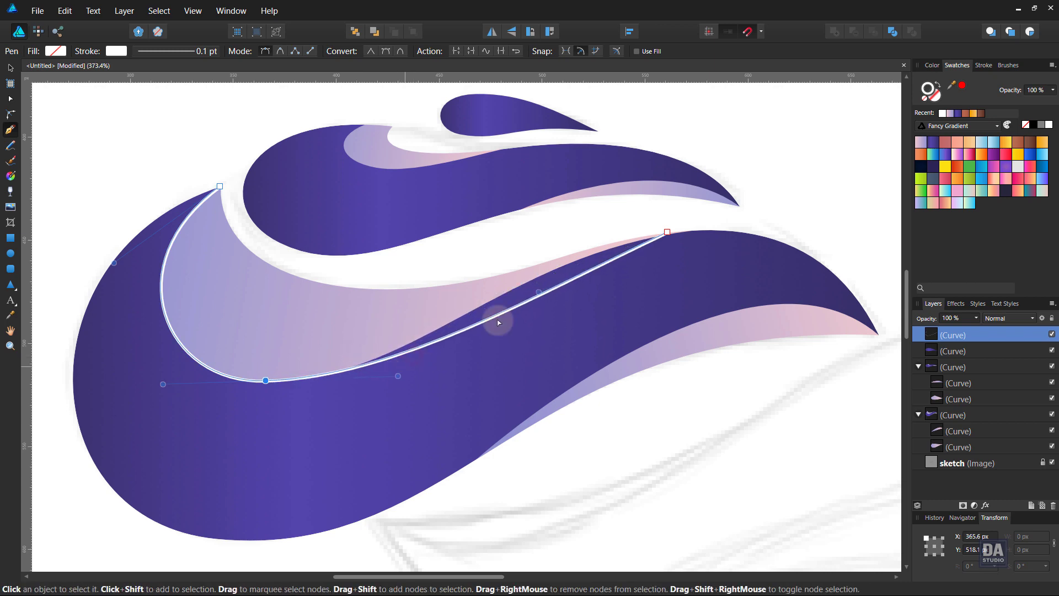
pyautogui.moveTo(538, 291); pyautogui.dragTo(510, 261)
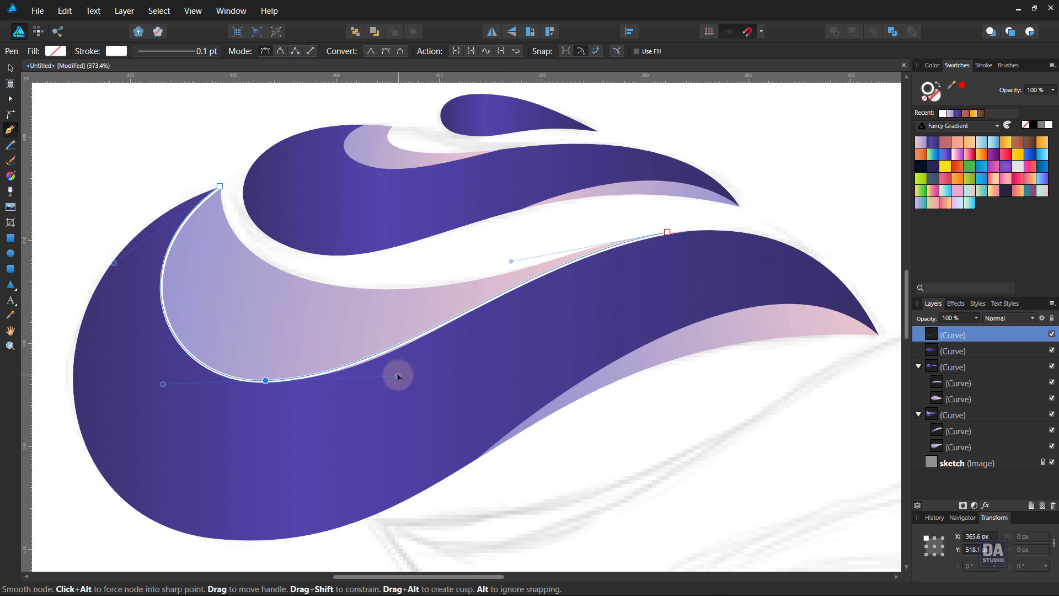
pyautogui.moveTo(399, 376); pyautogui.dragTo(401, 380)
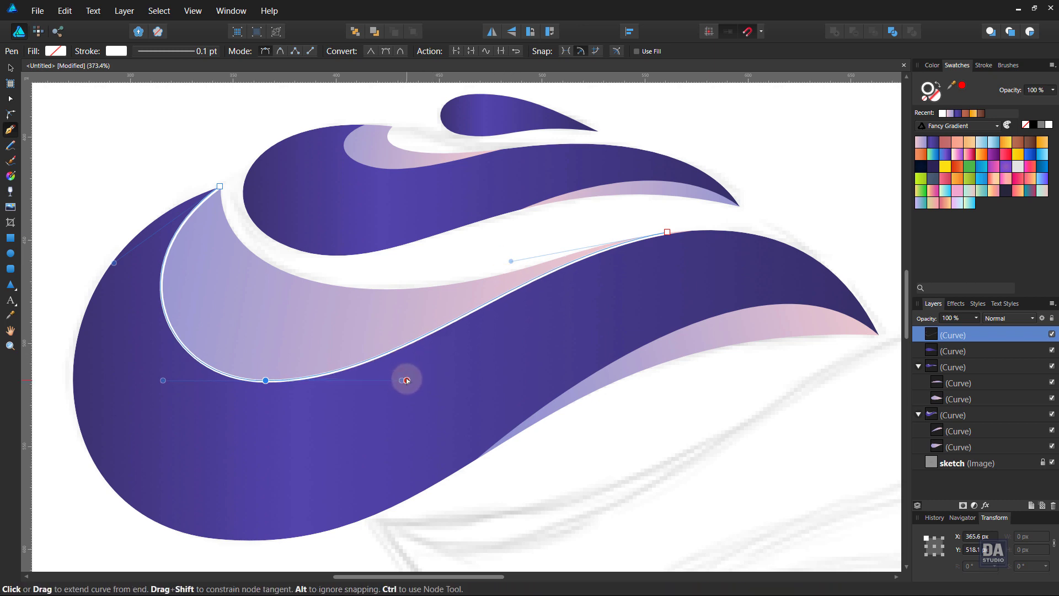
# Step: Taper the white stroke with an arched pressure profile and expand it into a filled shape
pyautogui.click(982, 66)
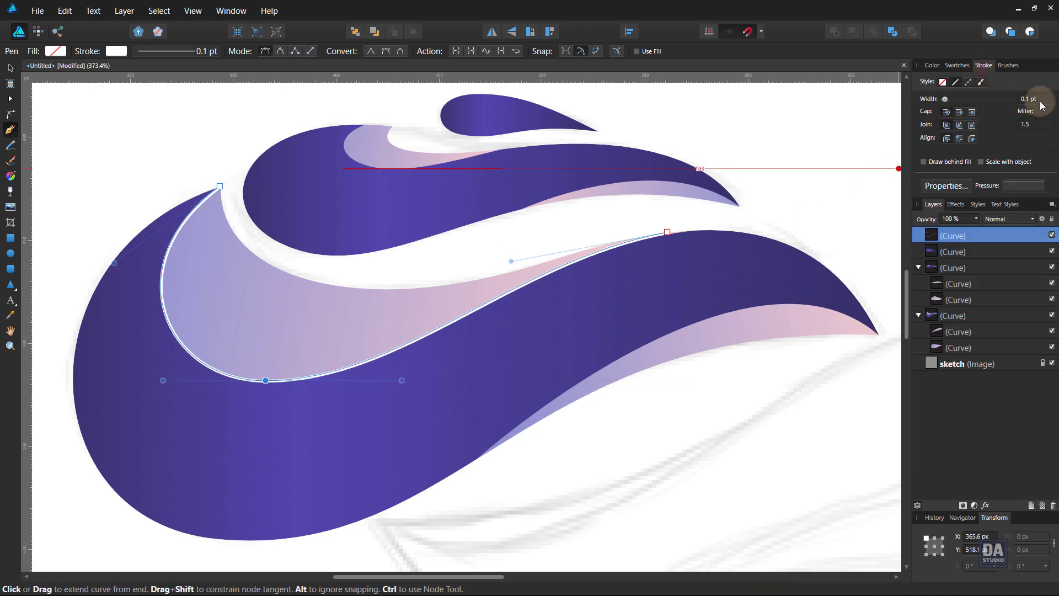
pyautogui.scroll(1, 1041, 104)
pyautogui.scroll(1, 1040, 105)
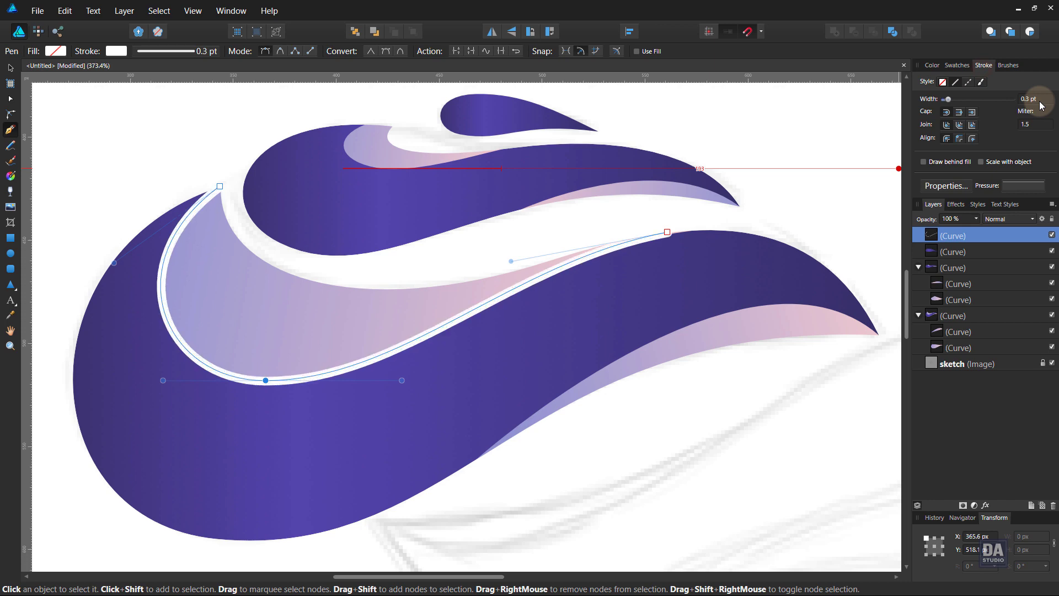
pyautogui.scroll(-1, 1040, 105)
pyautogui.scroll(1, 1040, 104)
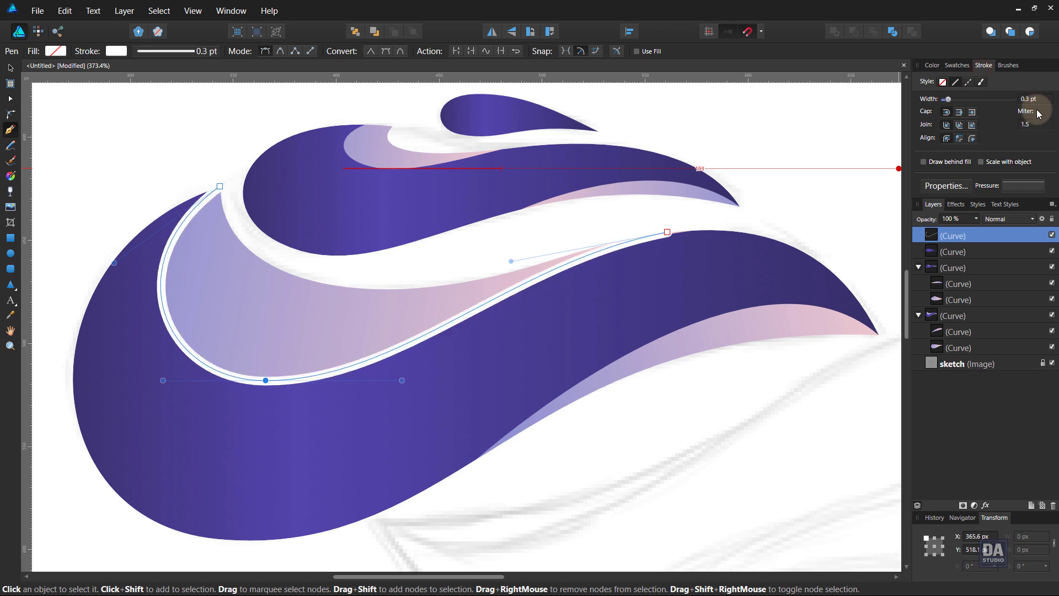
pyautogui.click(1018, 186)
pyautogui.click(972, 200)
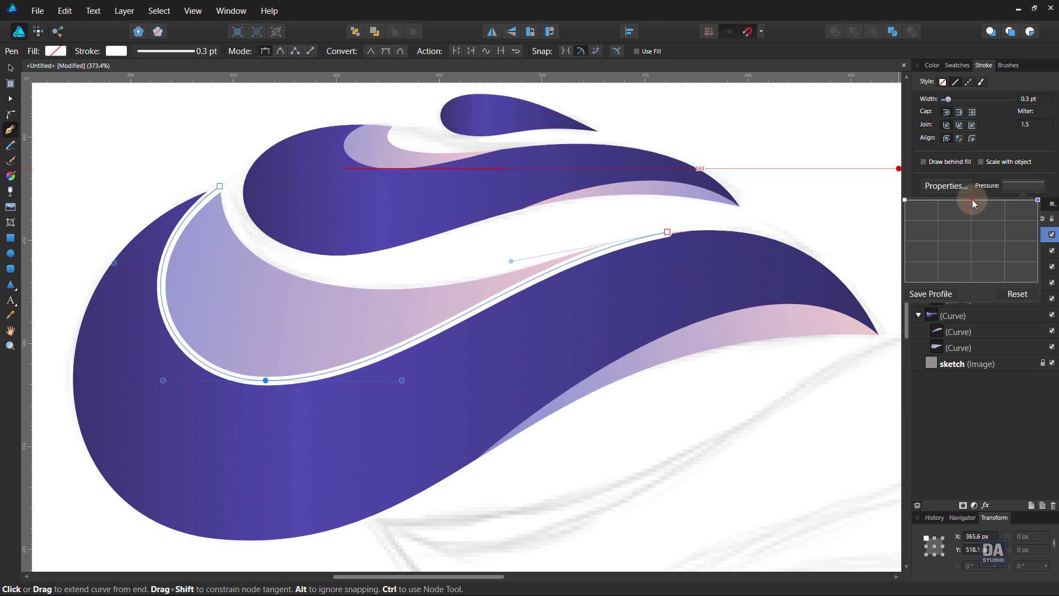
pyautogui.moveTo(905, 199); pyautogui.dragTo(905, 282)
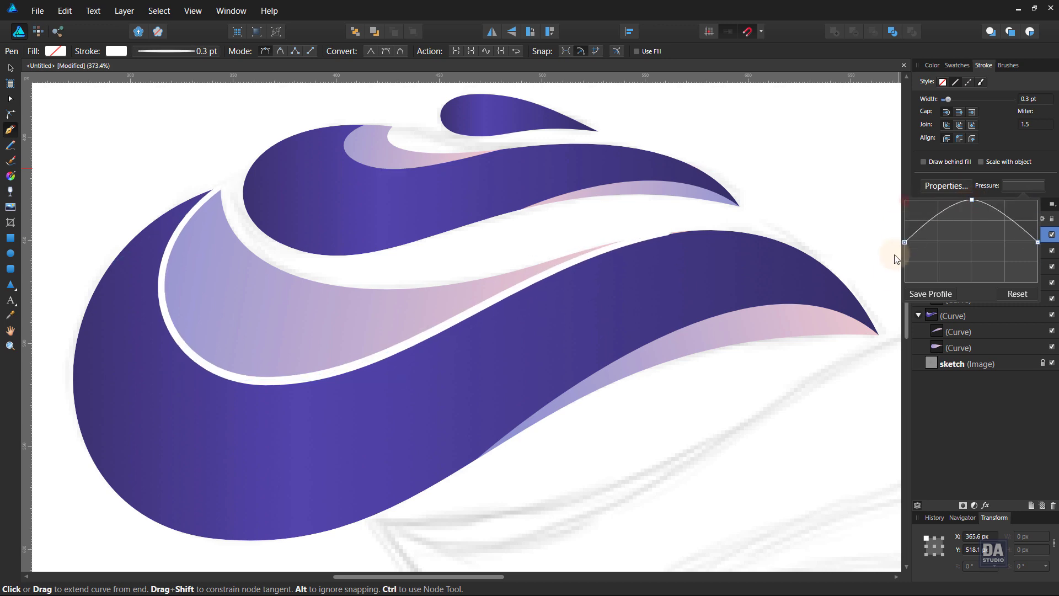
pyautogui.moveTo(1037, 200); pyautogui.dragTo(1037, 282)
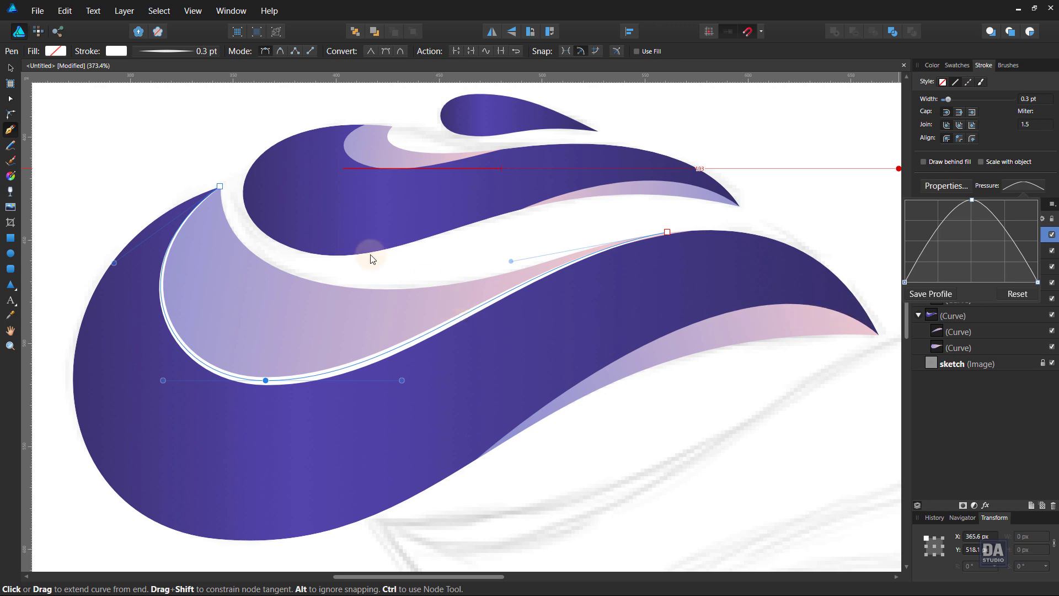
pyautogui.click(124, 11)
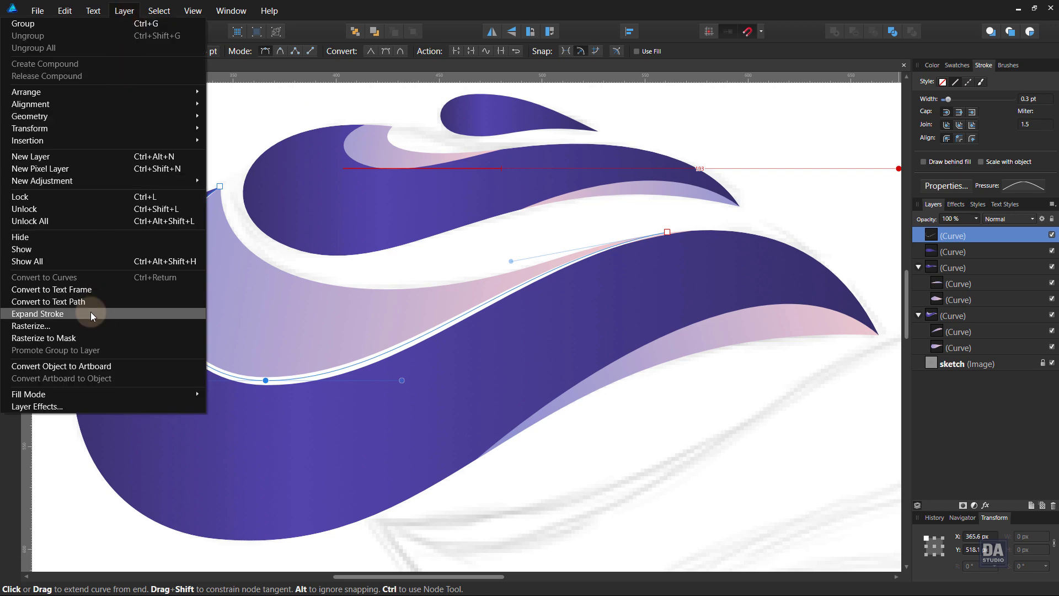
pyautogui.click(90, 312)
# Step: Try the white-to-transparent Custom Gradients swatch on the outline, then undo it
pyautogui.click(957, 65)
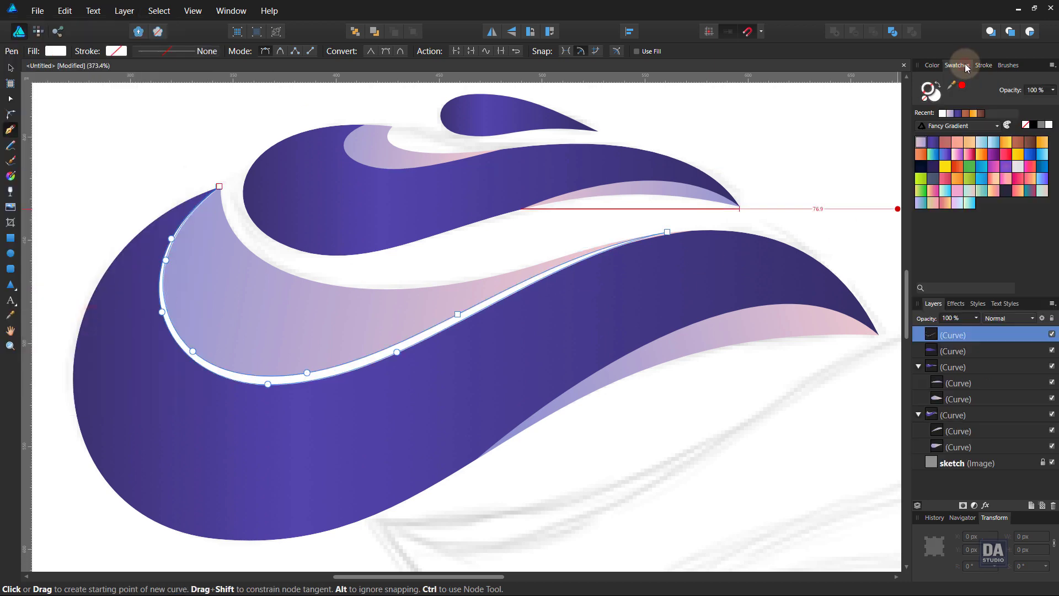
pyautogui.click(977, 126)
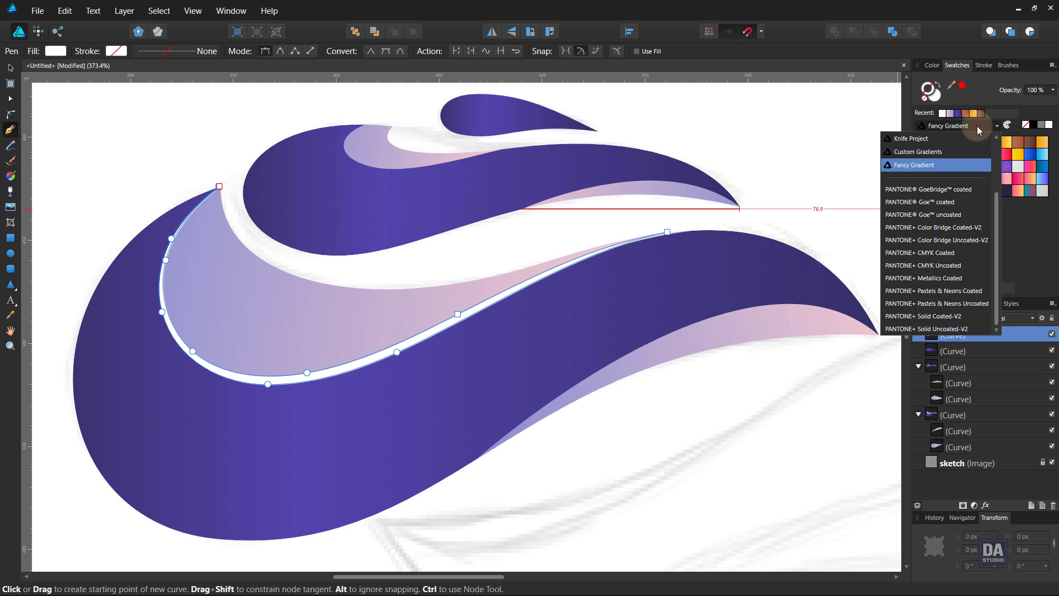
pyautogui.click(958, 153)
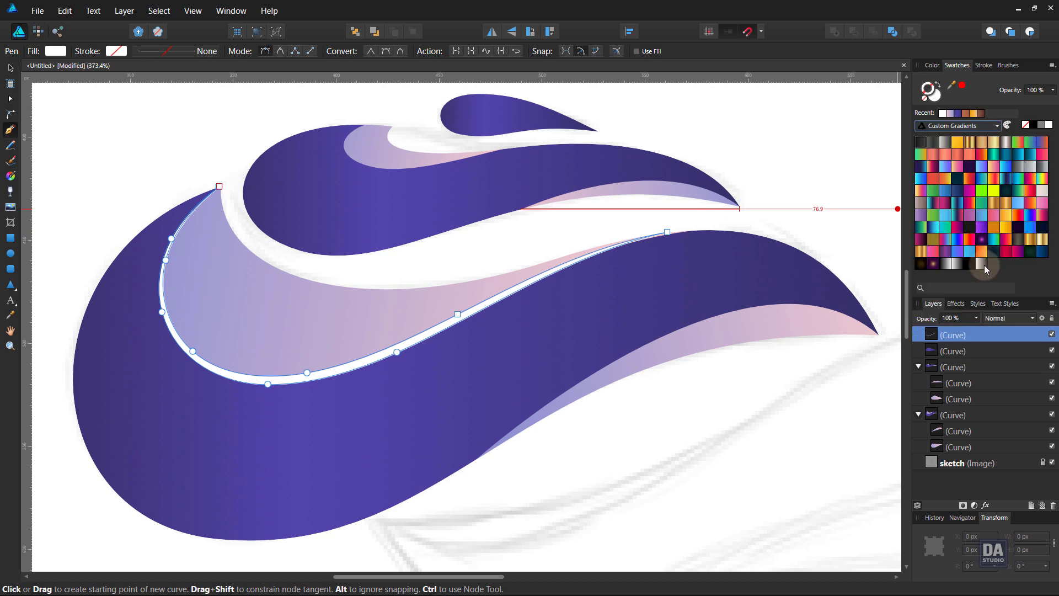
pyautogui.click(984, 265)
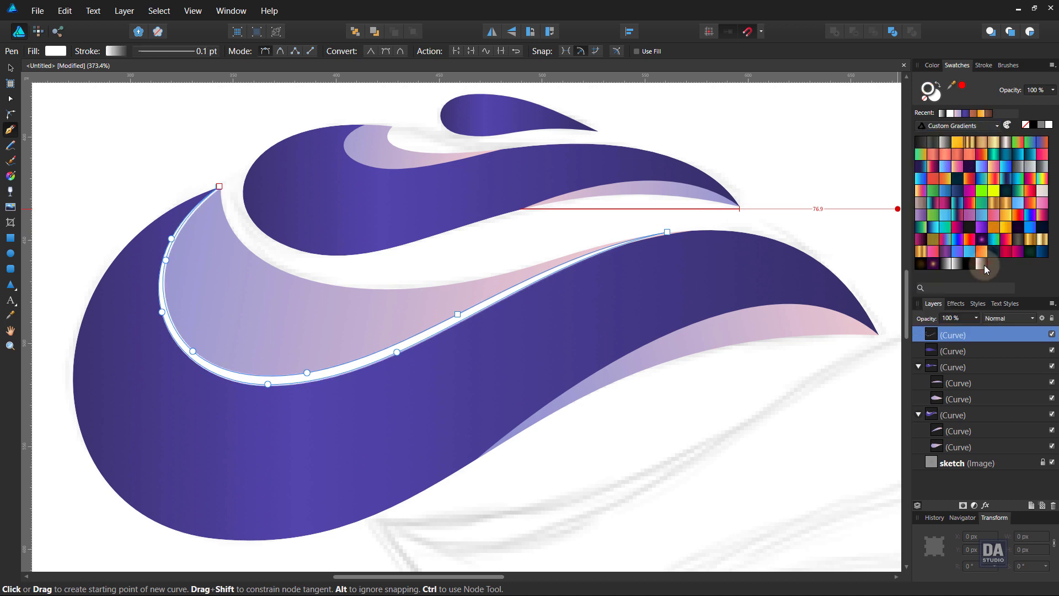
pyautogui.hotkey('ctrl', 'z')
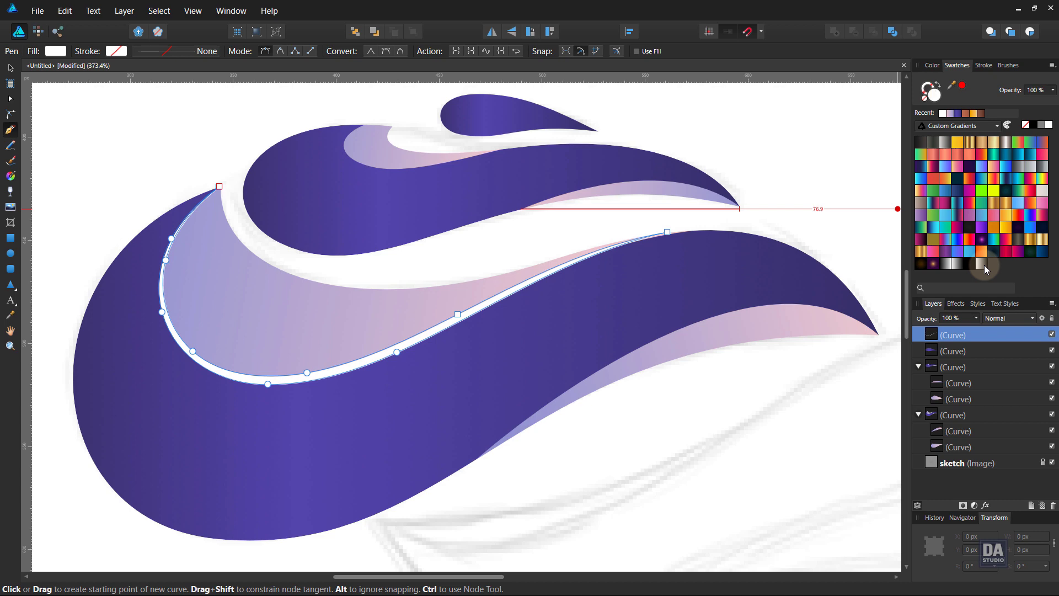
# Step: Fill the highlight with an elliptical white-to-transparent gradient that fades toward the right
pyautogui.click(984, 265)
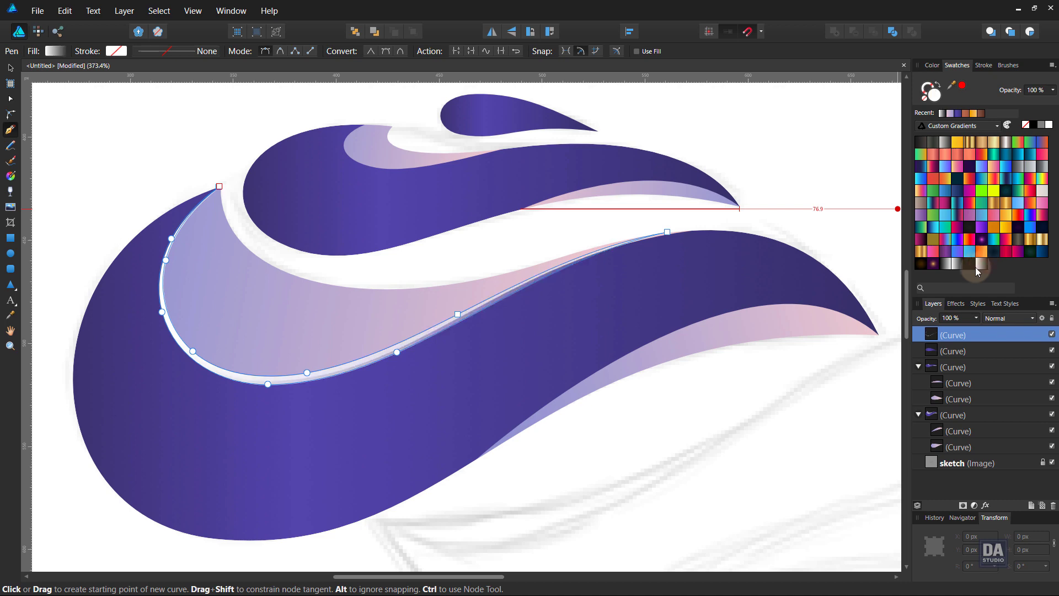
pyautogui.click(14, 177)
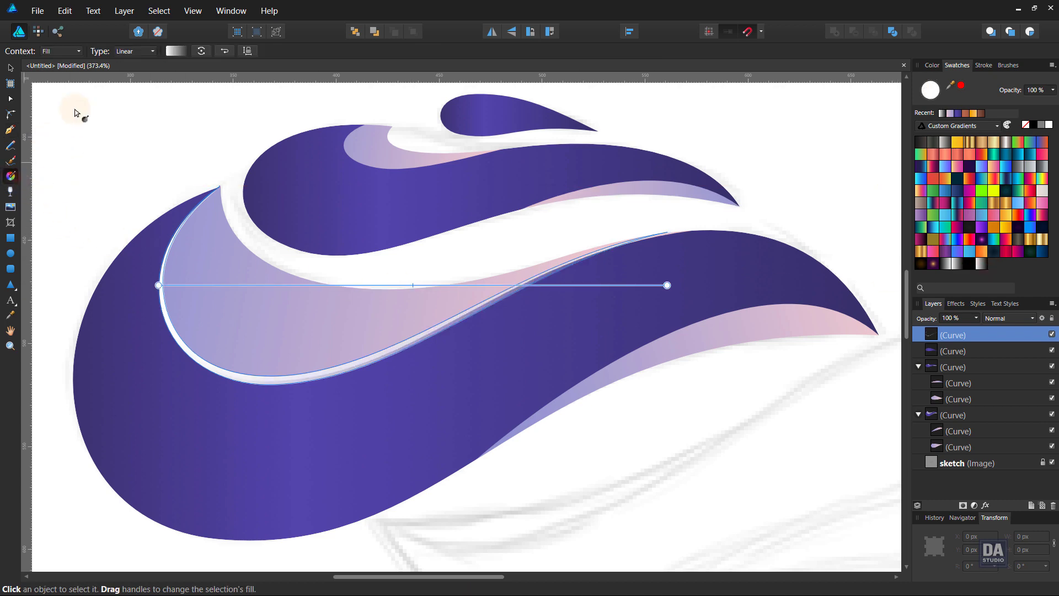
pyautogui.click(135, 51)
pyautogui.click(128, 101)
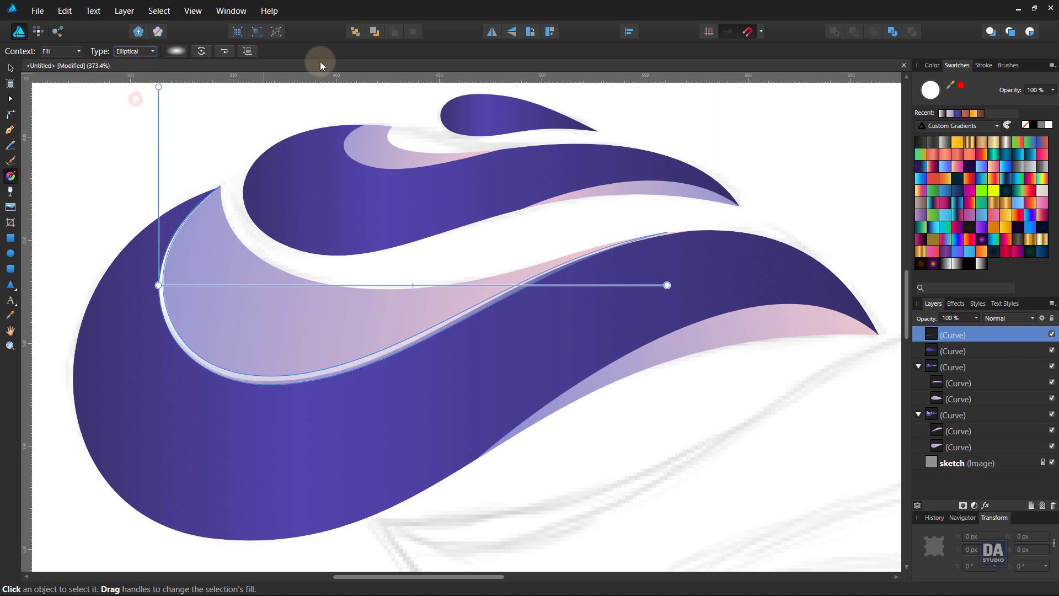
pyautogui.moveTo(274, 381)
pyautogui.mouseDown()
pyautogui.moveTo(569, 354)
pyautogui.moveTo(603, 387)
pyautogui.mouseUp()
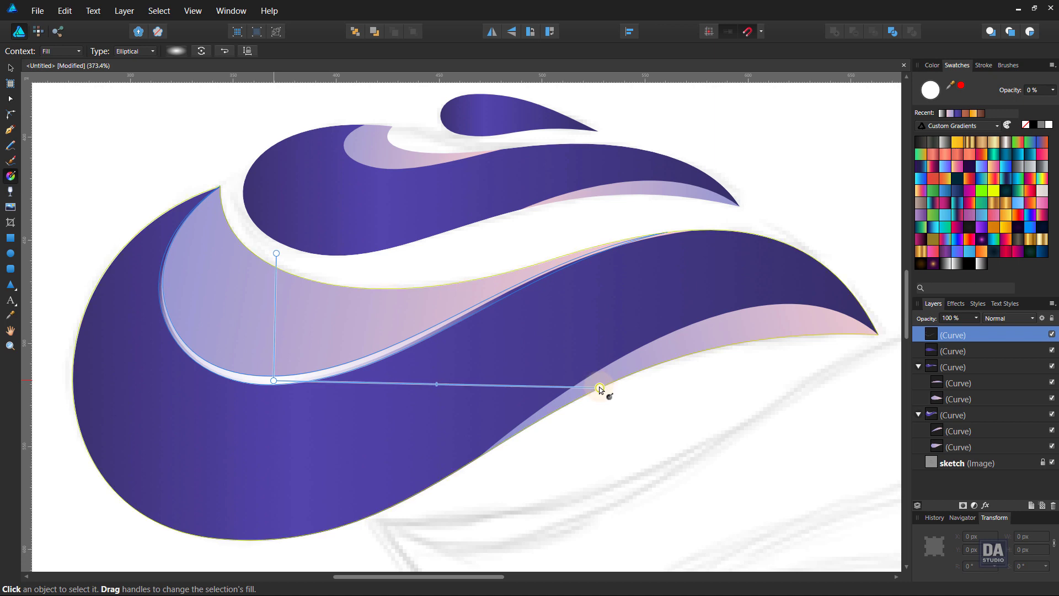
pyautogui.click(723, 435)
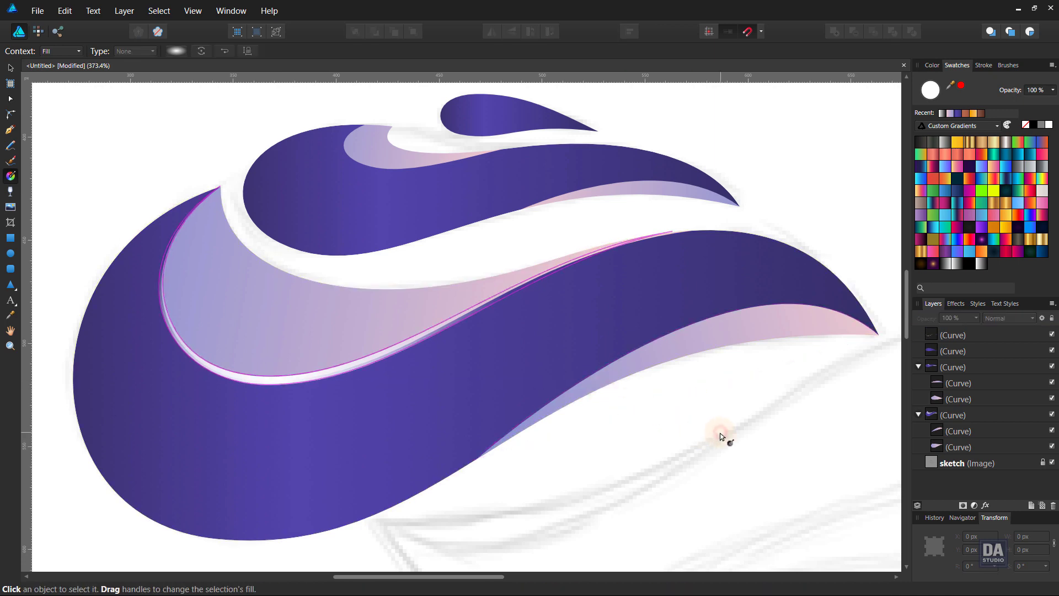
pyautogui.scroll(-3, 716, 438)
pyautogui.scroll(2, 712, 438)
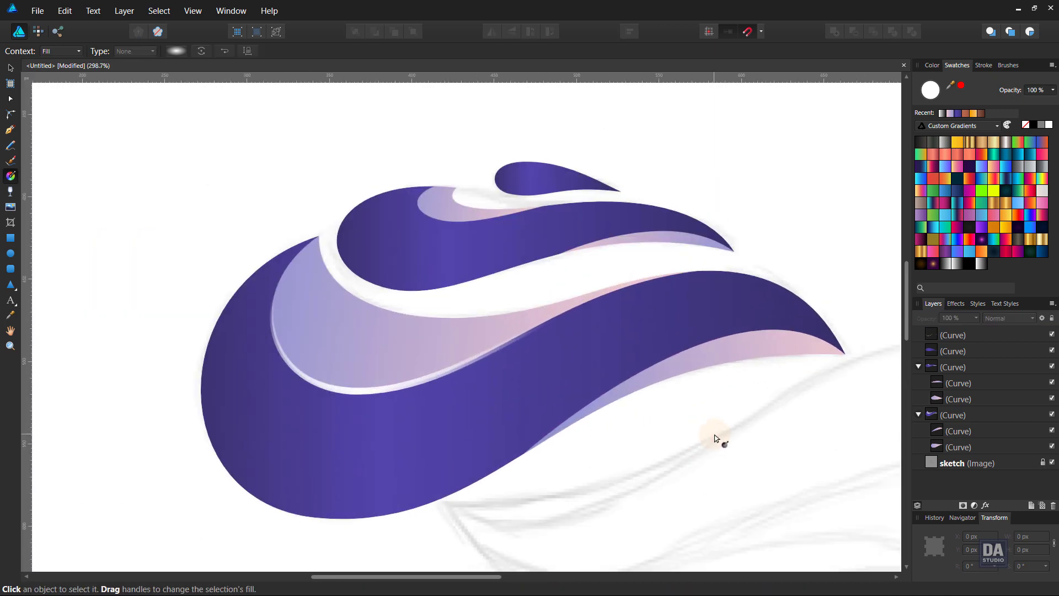
pyautogui.moveTo(756, 410); pyautogui.dragTo(614, 338)
pyautogui.scroll(1, 549, 315)
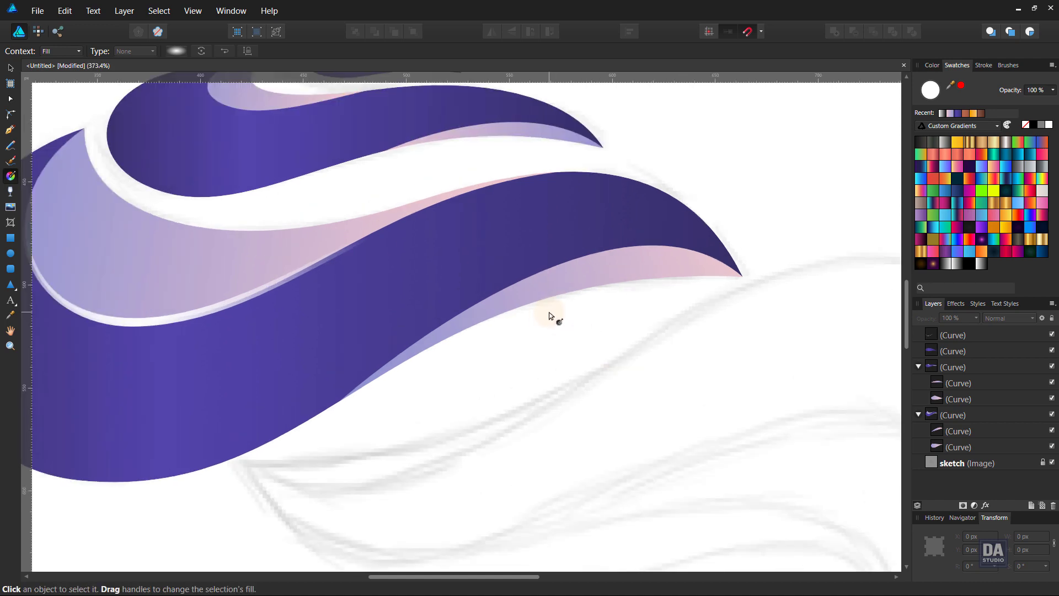
# Step: Draw a black-stroked curve along the lower swoosh's underside and expand it into a filled shape
pyautogui.press('p')
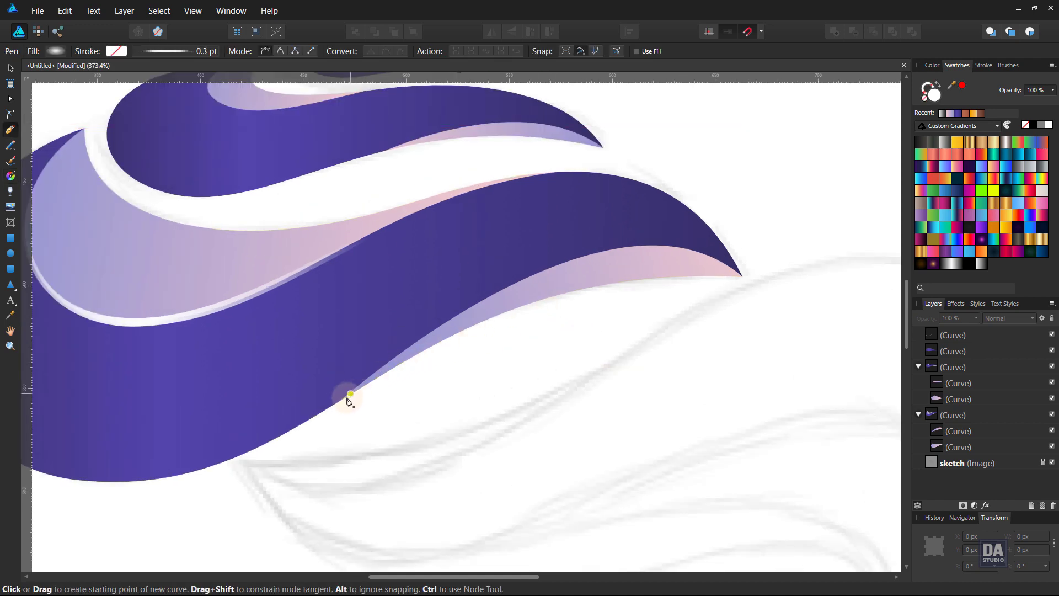
pyautogui.click(340, 401)
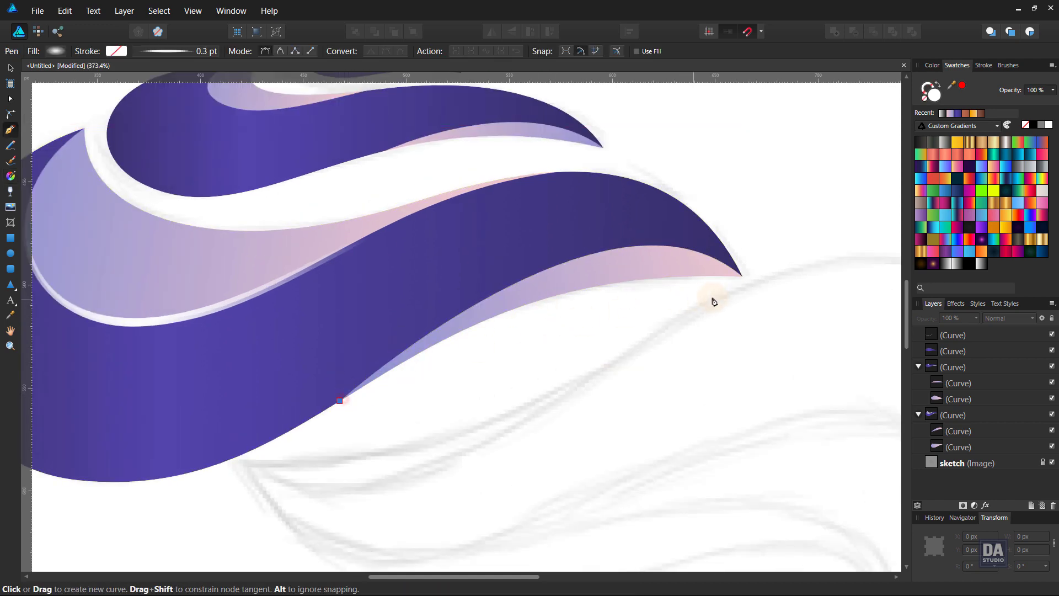
pyautogui.click(743, 275)
pyautogui.moveTo(597, 325); pyautogui.dragTo(618, 248)
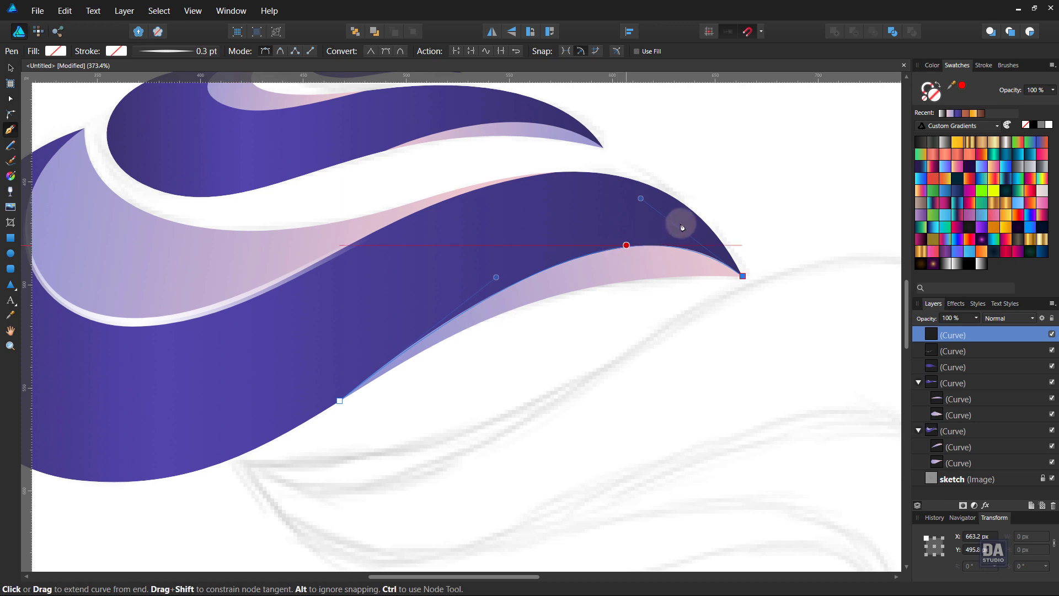
pyautogui.click(983, 65)
pyautogui.click(1035, 103)
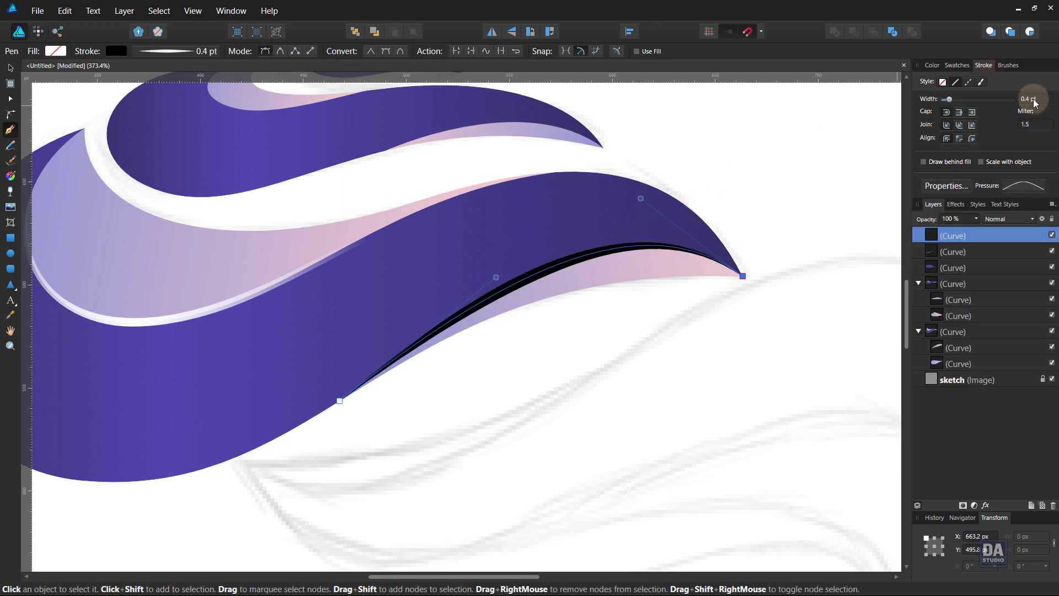
pyautogui.click(124, 10)
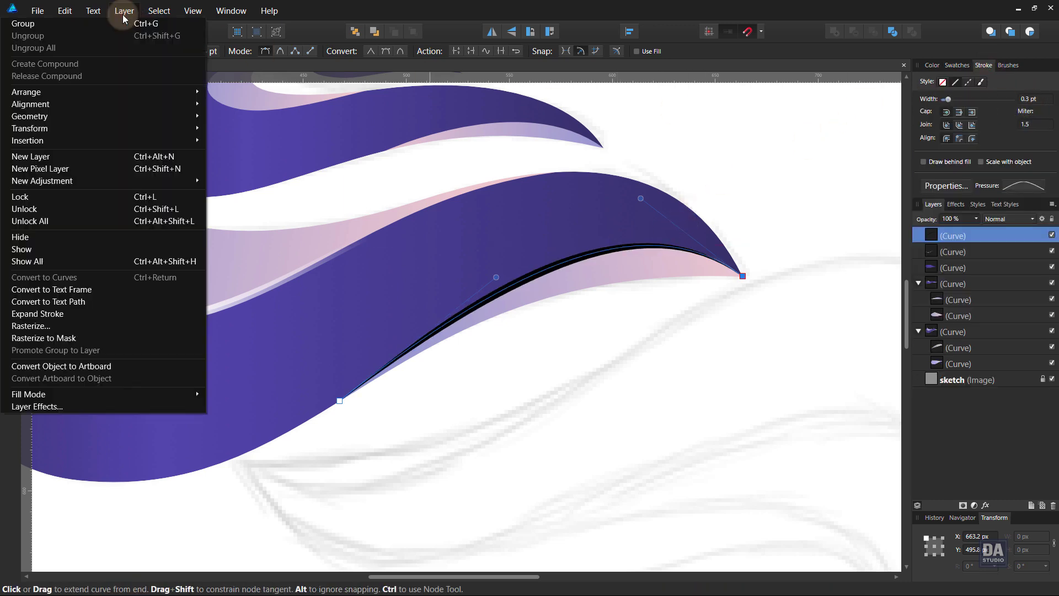
pyautogui.click(62, 312)
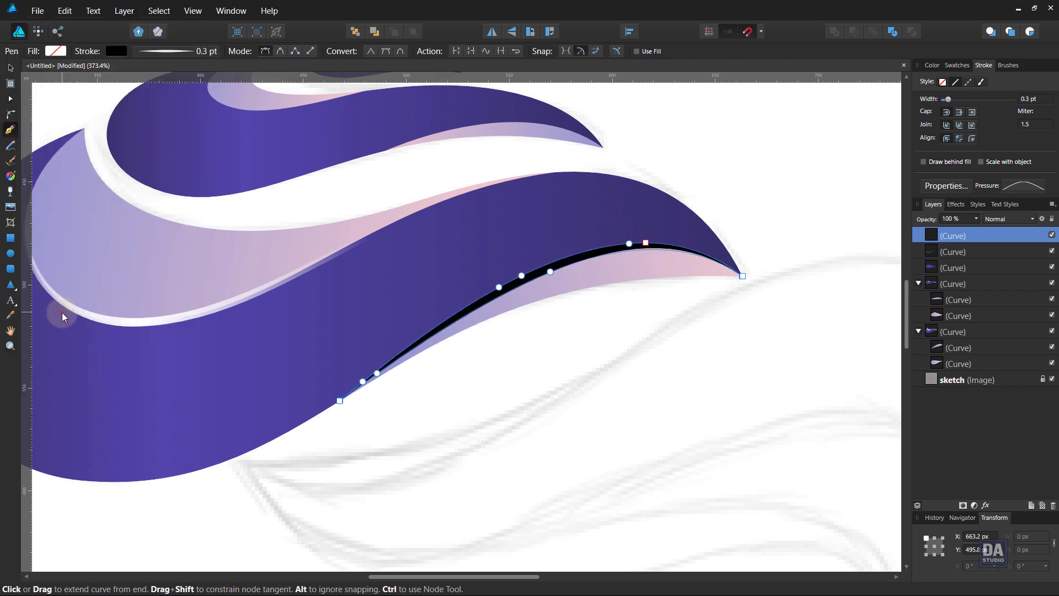
# Step: Fill the new shape with an elliptical white gradient fading toward the swoosh tip
pyautogui.click(950, 70)
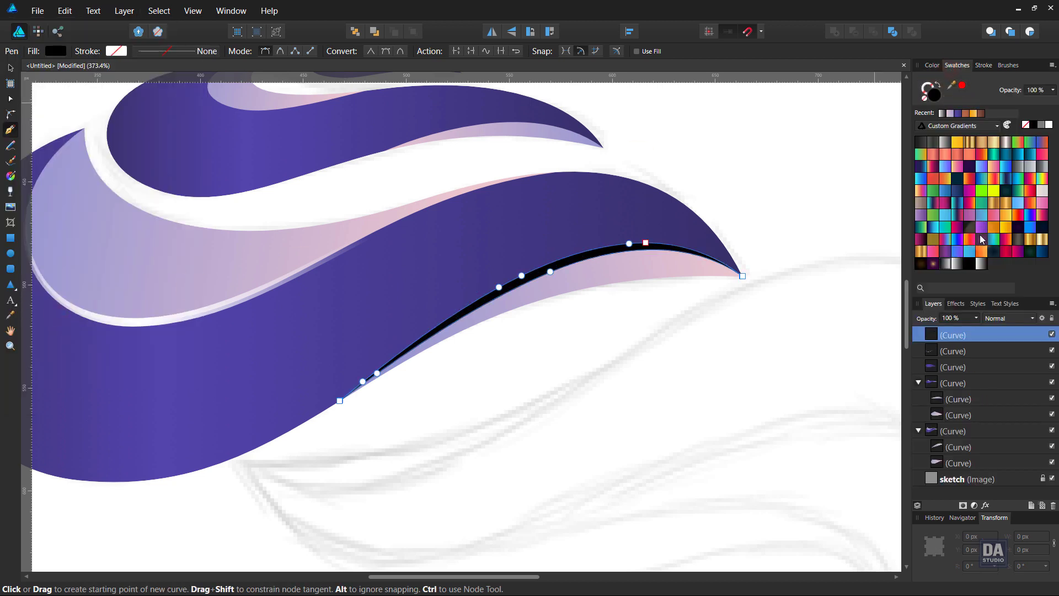
pyautogui.click(981, 264)
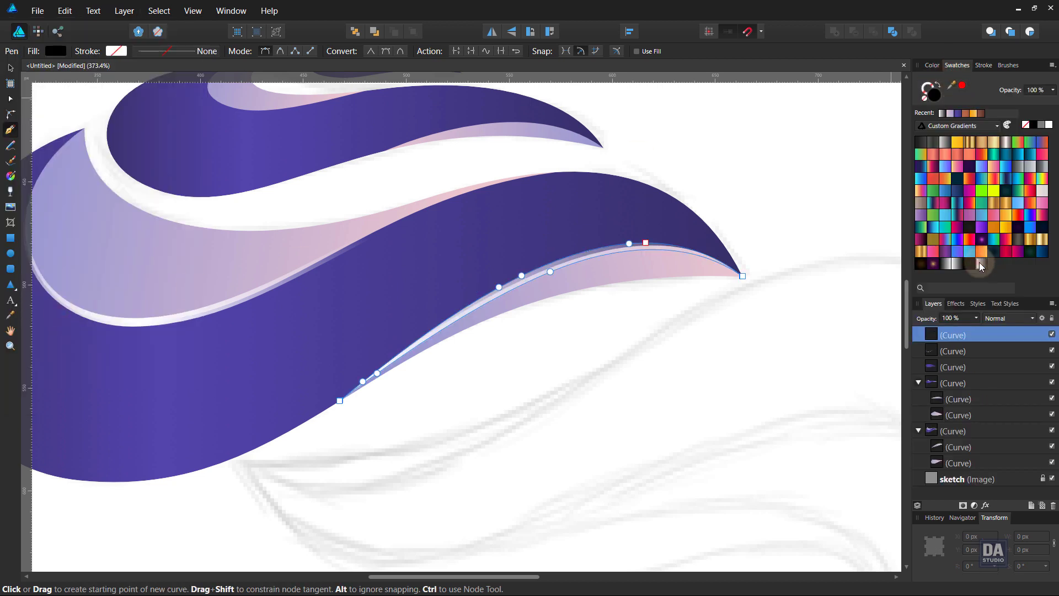
pyautogui.click(63, 53)
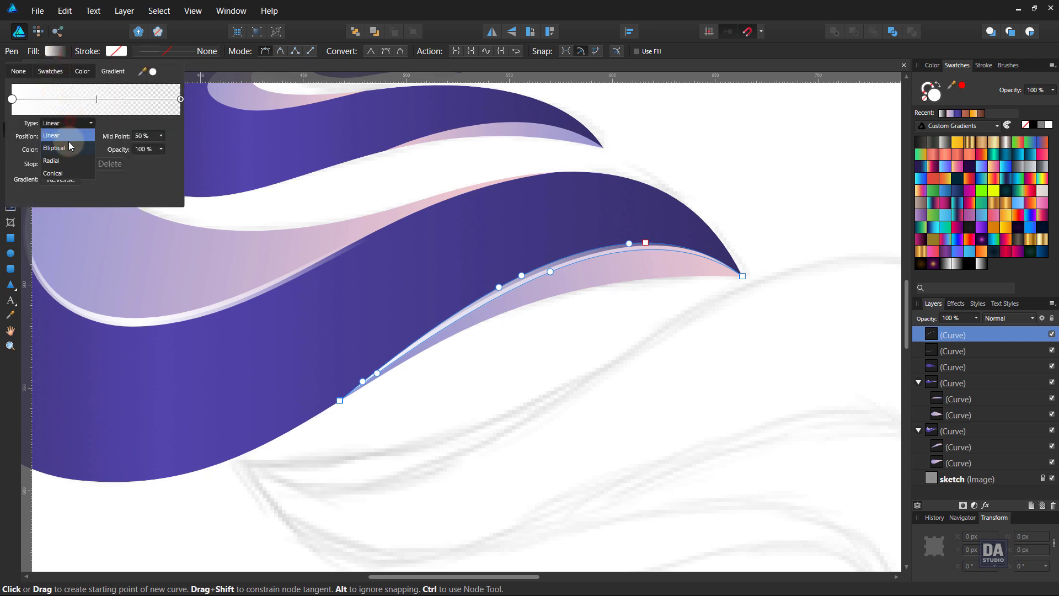
pyautogui.click(55, 148)
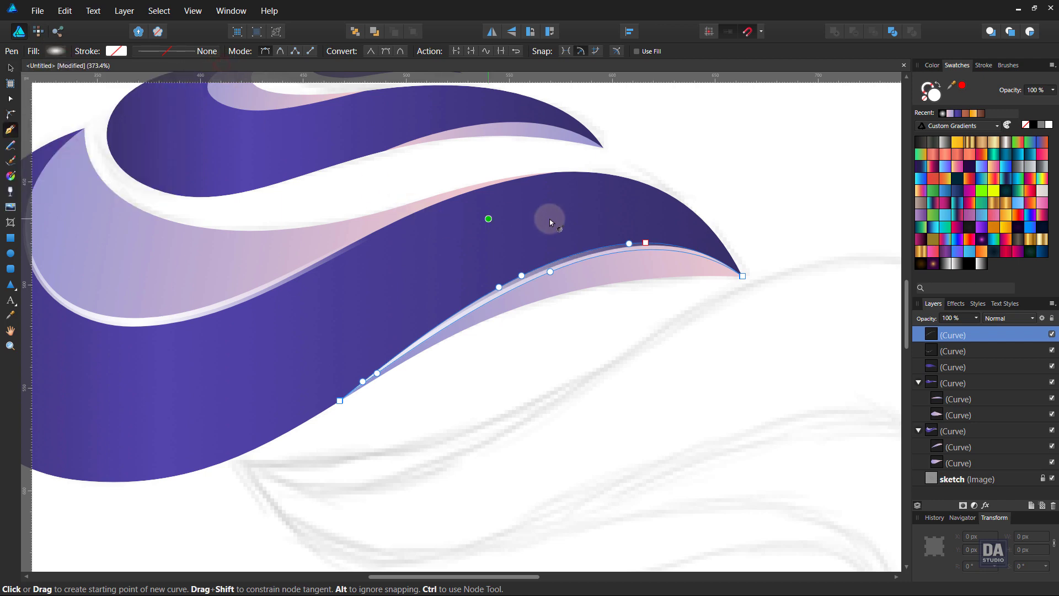
pyautogui.press('g')
pyautogui.moveTo(557, 266); pyautogui.dragTo(764, 252)
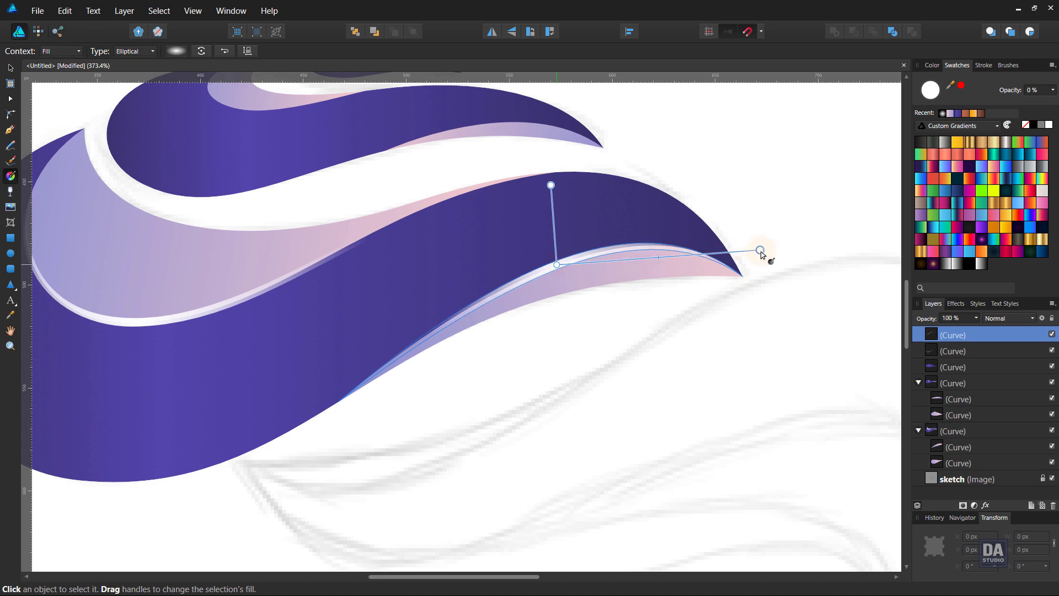
pyautogui.click(783, 239)
# Step: Zoom to the whole logo and draw a hooked curve along the upper swoosh's inner edge
pyautogui.hotkey('ctrl', '0')
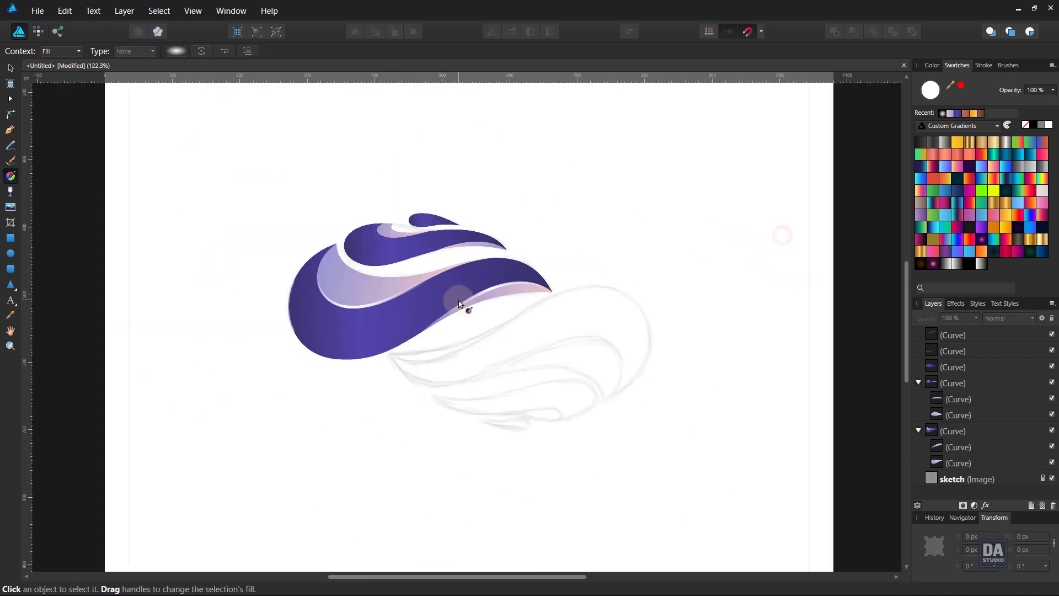
pyautogui.scroll(5, 422, 288)
pyautogui.scroll(1, 362, 236)
pyautogui.scroll(1, 426, 248)
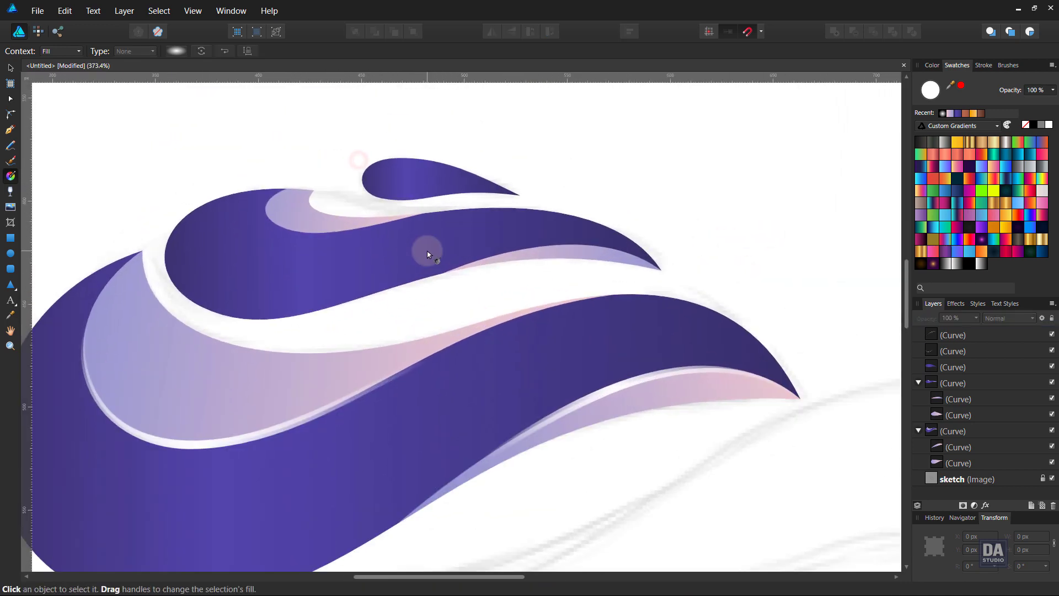
pyautogui.scroll(1, 427, 250)
pyautogui.press('p')
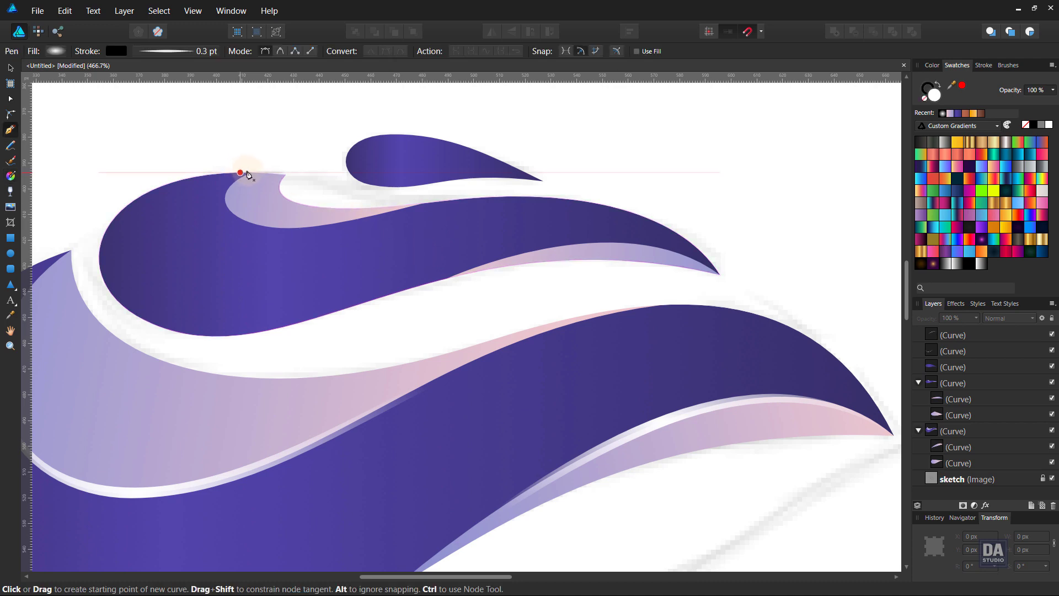
pyautogui.click(253, 172)
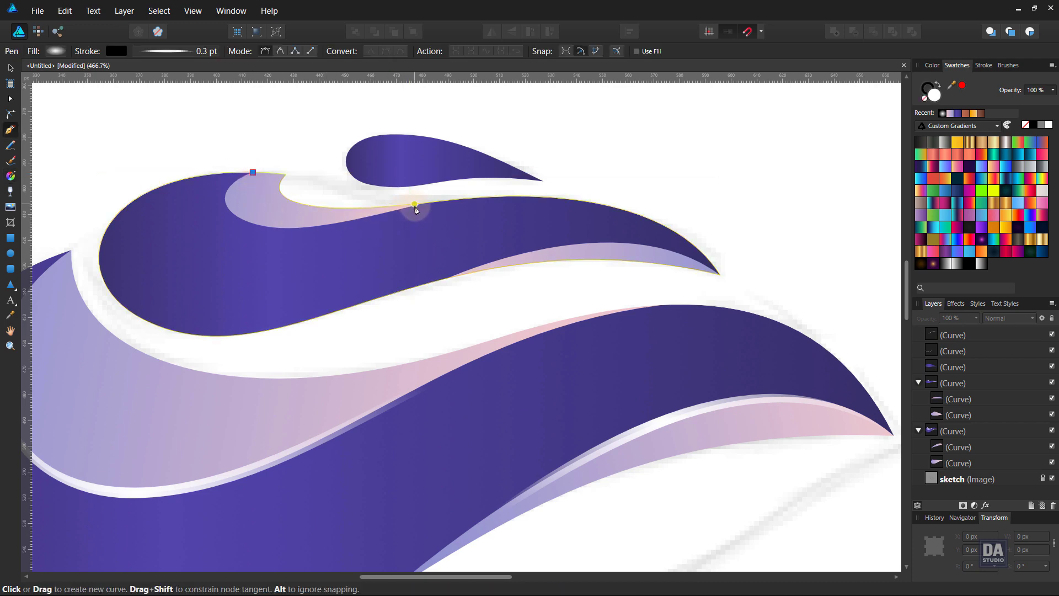
pyautogui.click(415, 205)
pyautogui.moveTo(322, 187)
pyautogui.mouseDown()
pyautogui.moveTo(229, 218)
pyautogui.moveTo(284, 209)
pyautogui.moveTo(292, 229)
pyautogui.mouseUp()
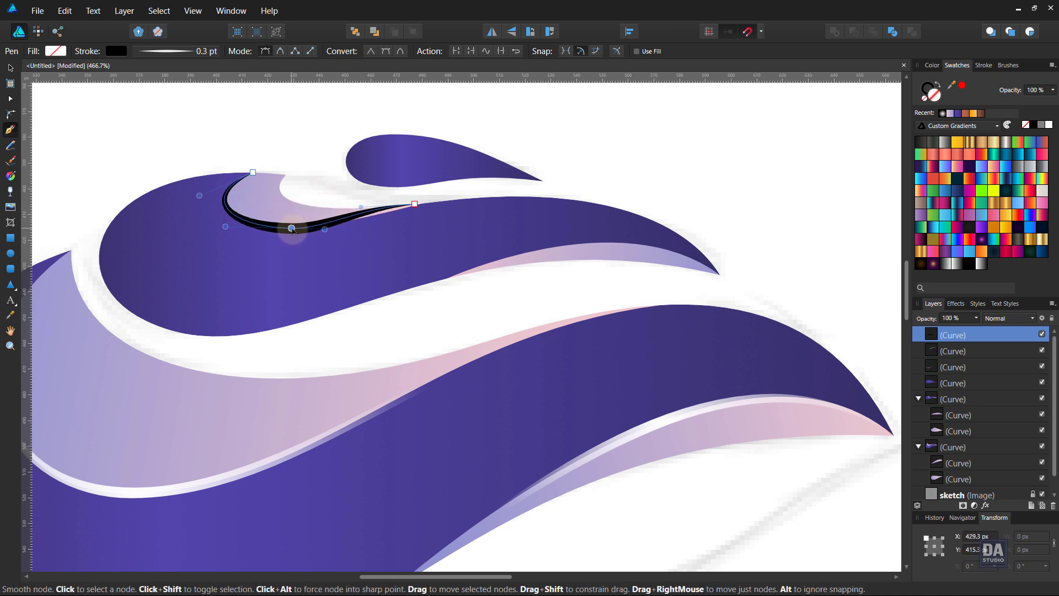
# Step: Reshape the hook curve's nodes and handles to hug the light inner band, then deselect
pyautogui.moveTo(361, 207); pyautogui.dragTo(365, 222)
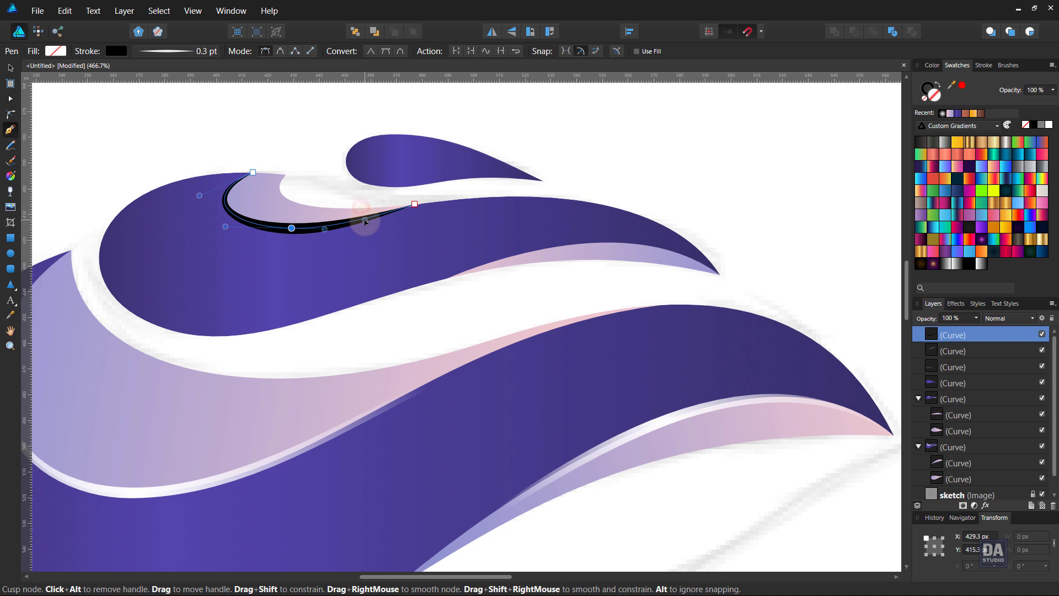
pyautogui.moveTo(292, 228); pyautogui.dragTo(289, 228)
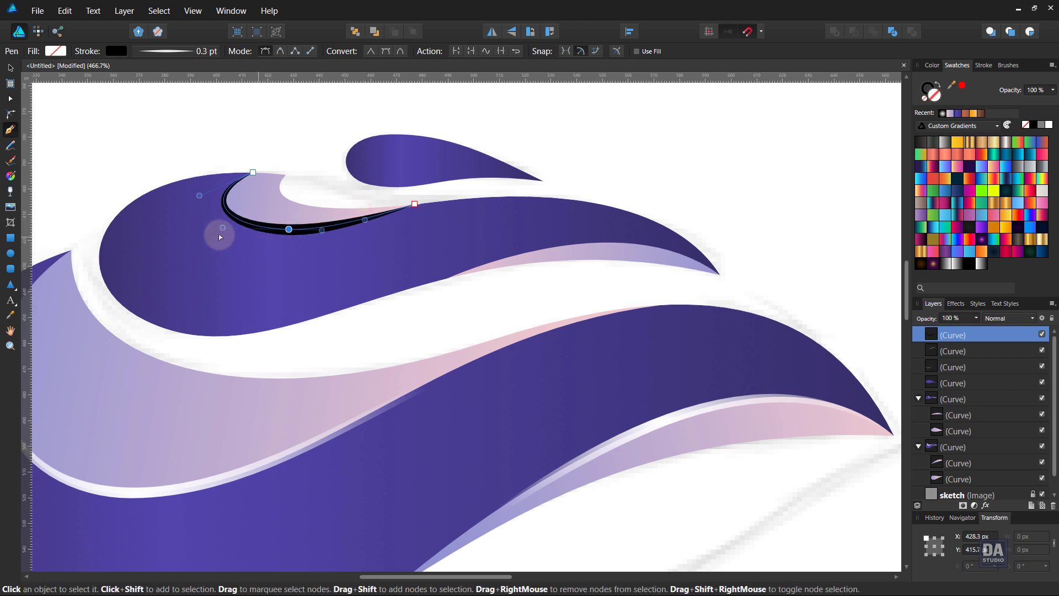
pyautogui.moveTo(222, 227); pyautogui.dragTo(227, 225)
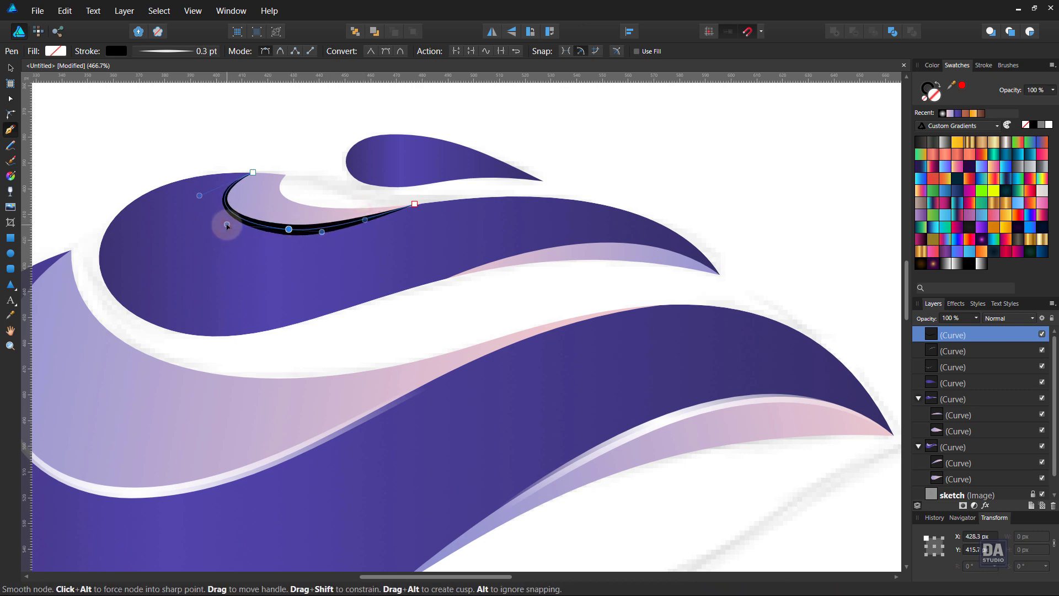
pyautogui.click(985, 65)
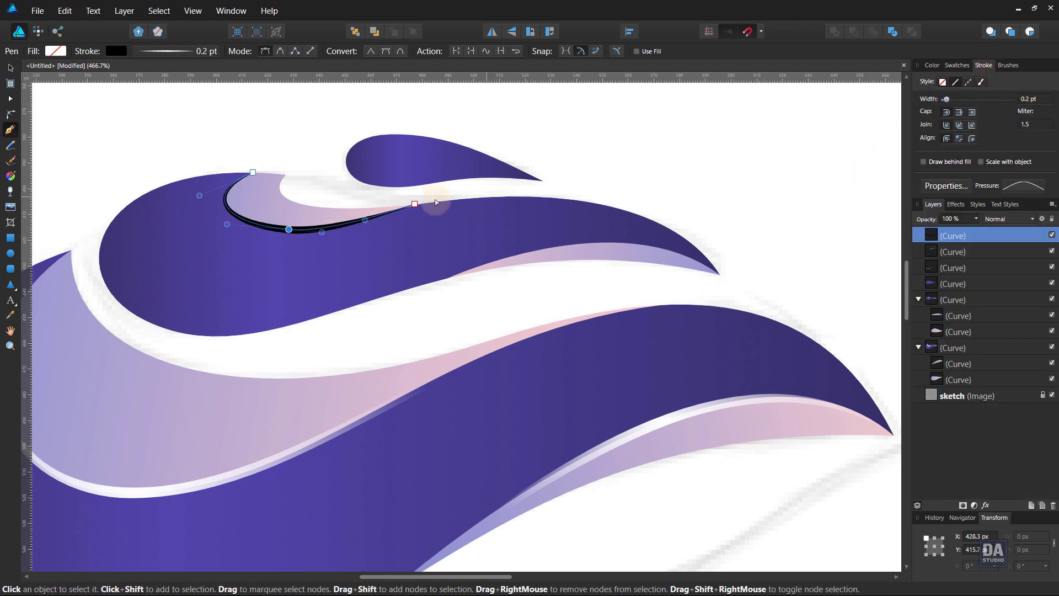
pyautogui.moveTo(288, 229); pyautogui.dragTo(279, 228)
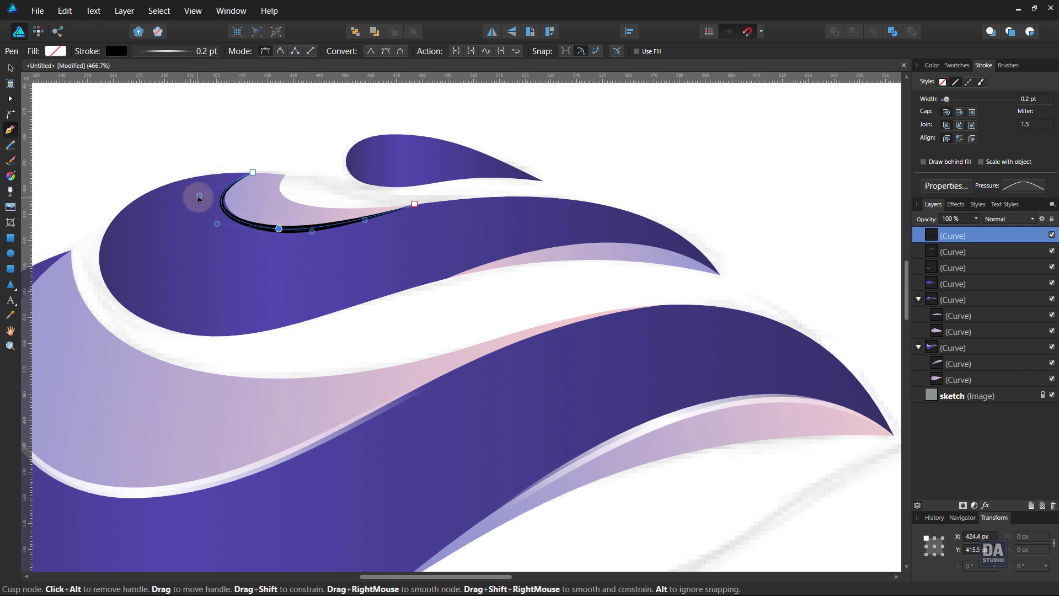
pyautogui.moveTo(199, 195); pyautogui.dragTo(206, 190)
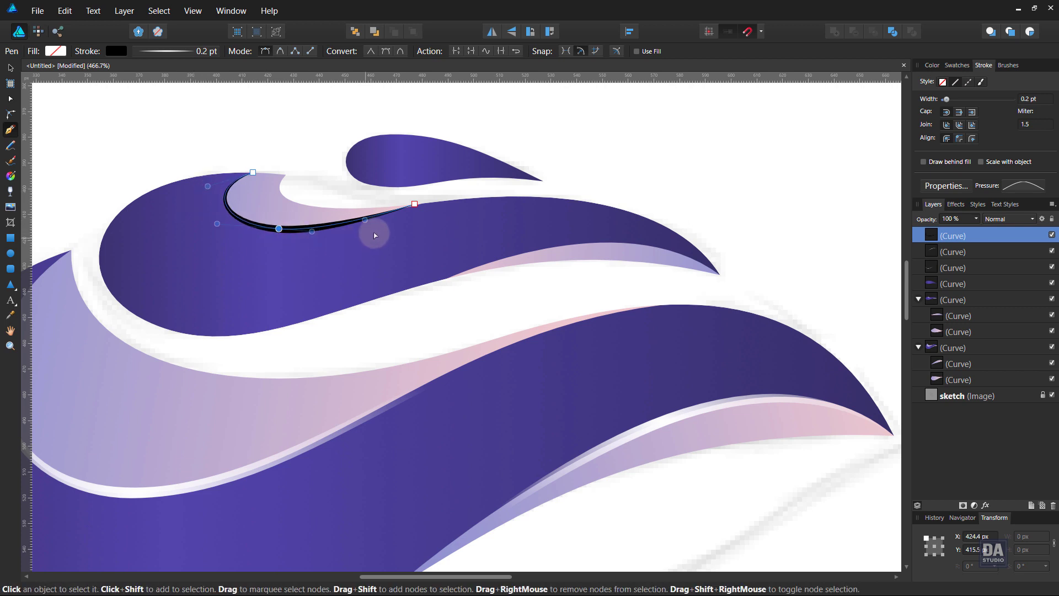
pyautogui.moveTo(362, 226); pyautogui.dragTo(359, 223)
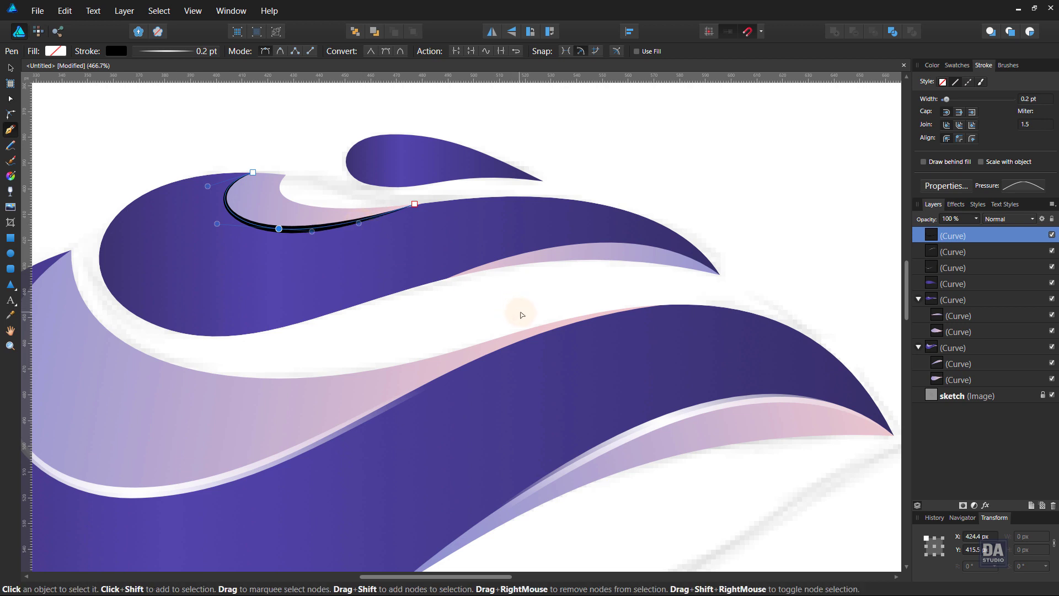
pyautogui.hotkey('ctrl', 'd')
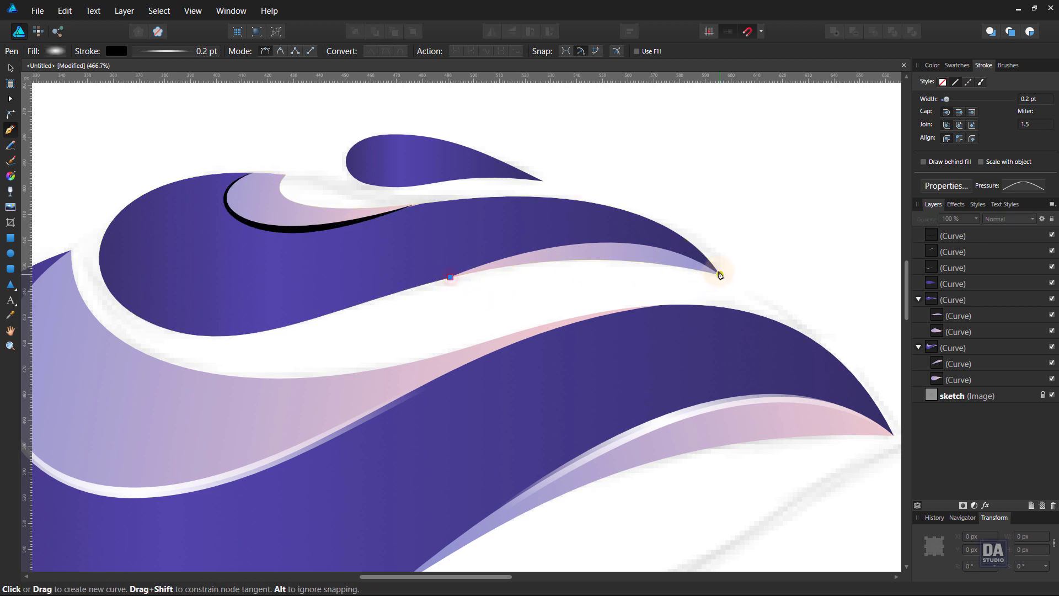
# Step: Draw a second upward arc under the upper swoosh's right tip and select it
pyautogui.click(720, 274)
pyautogui.moveTo(609, 276); pyautogui.dragTo(624, 245)
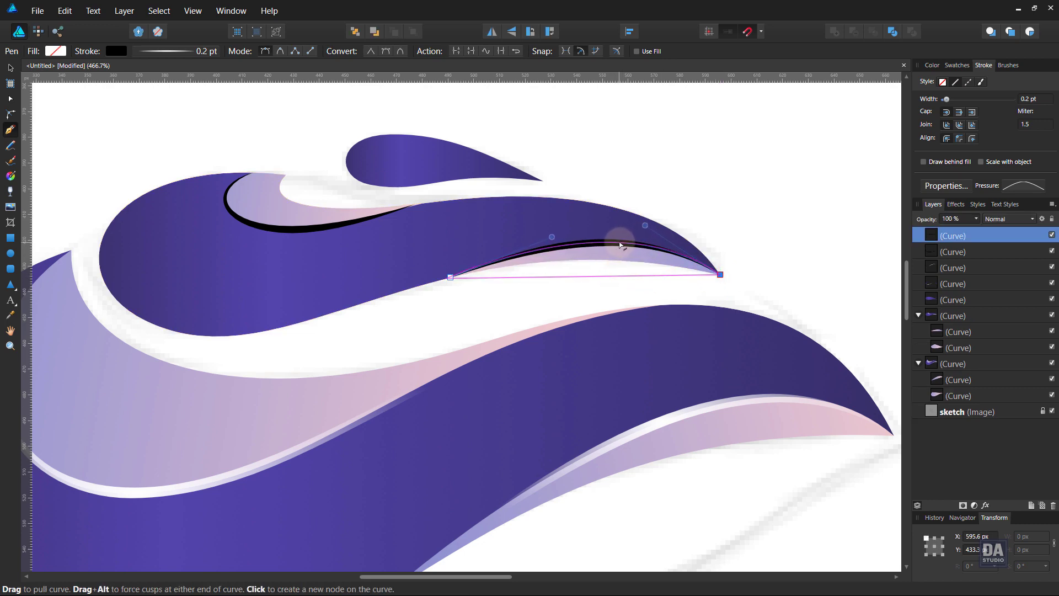
pyautogui.press('v')
pyautogui.click(615, 247)
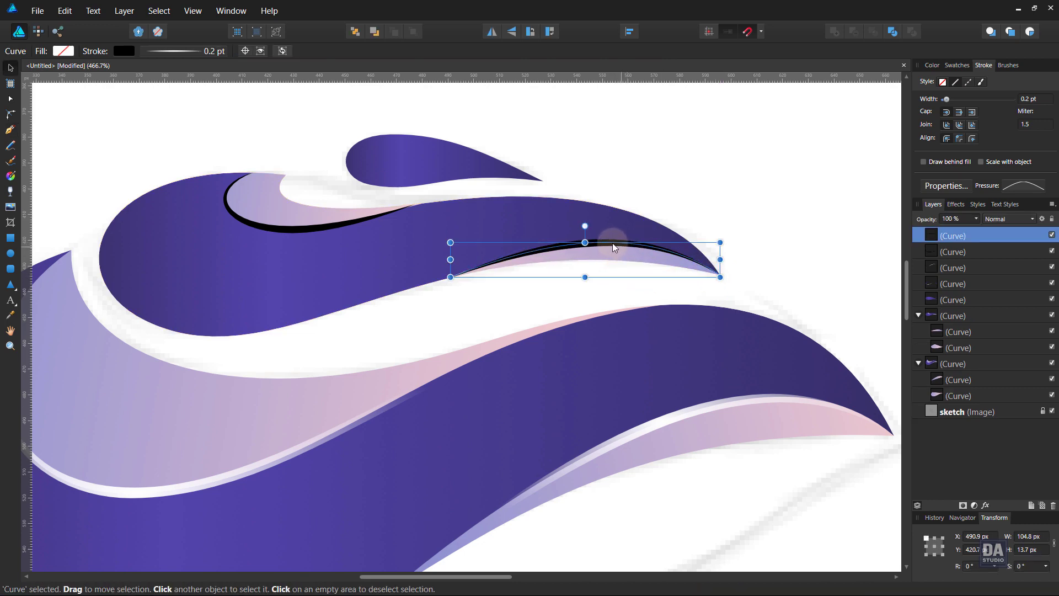
# Step: Expand both black arcs into filled shapes and fill them with the recent light gradient
pyautogui.keyDown('shift'); pyautogui.click(287, 226); pyautogui.keyUp('shift')
pyautogui.click(119, 13)
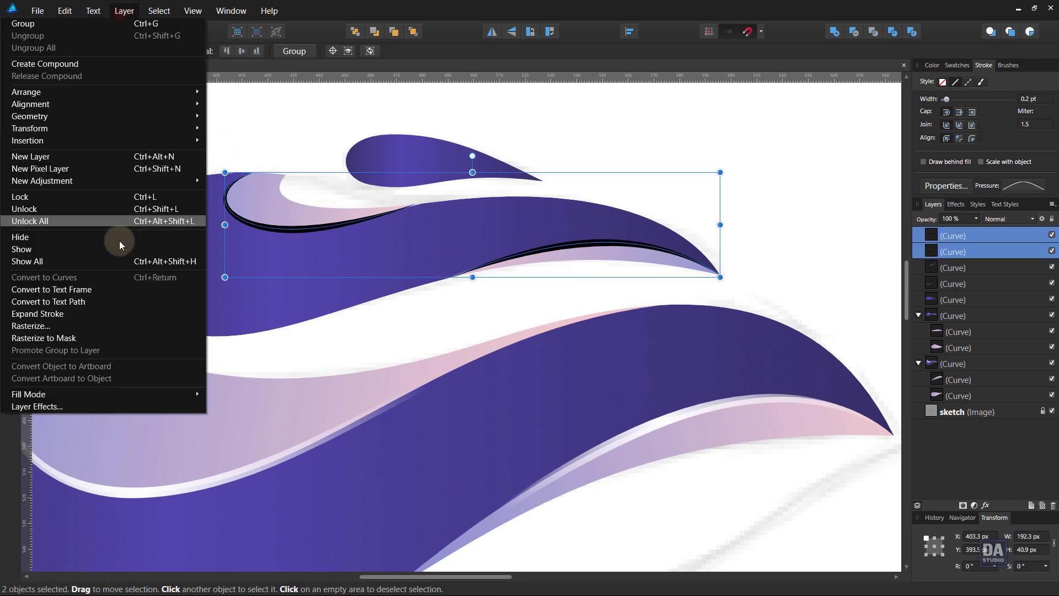
pyautogui.click(88, 310)
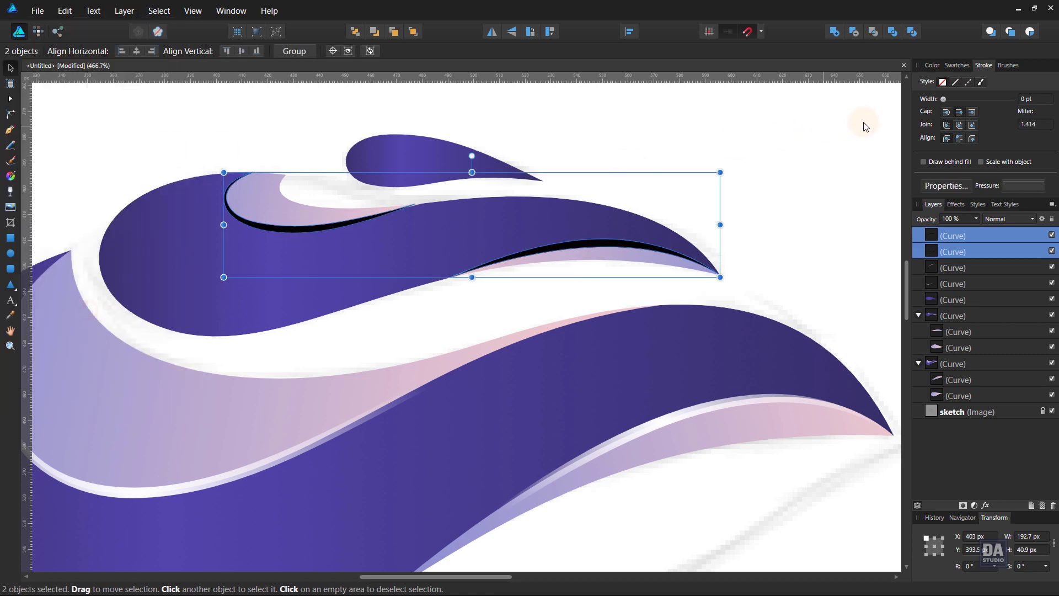
pyautogui.click(956, 65)
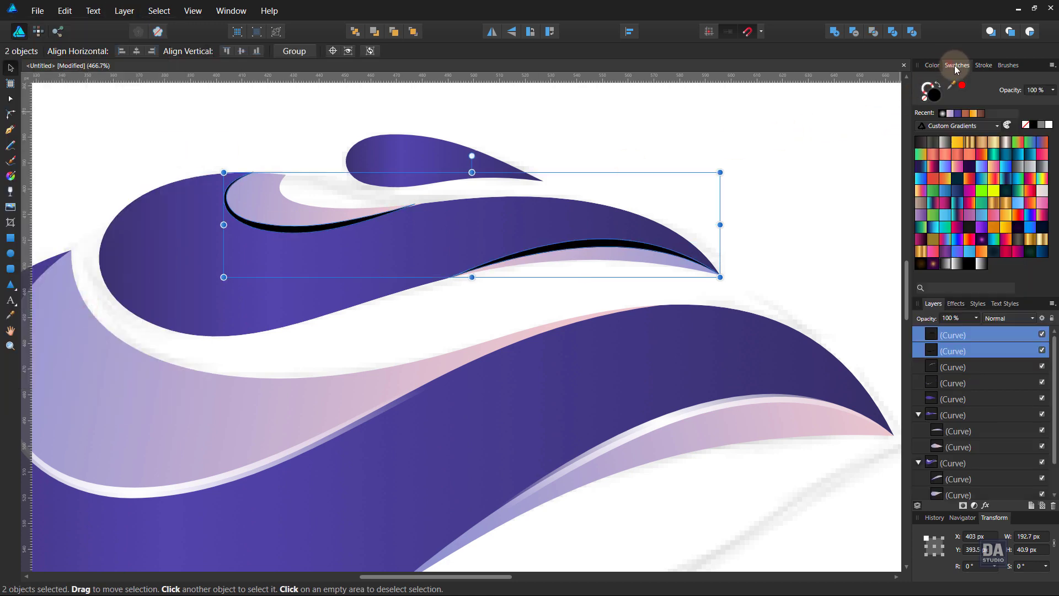
pyautogui.click(942, 113)
# Step: Draw fading elliptical gradients across the left and right highlight shapes, then deselect
pyautogui.press('g')
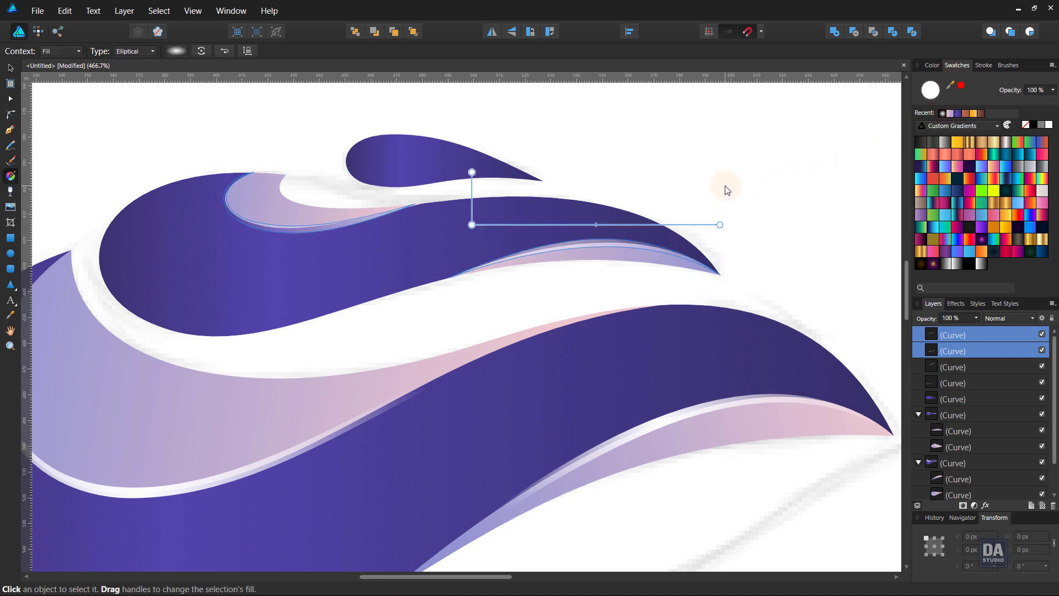
pyautogui.click(693, 193)
pyautogui.click(283, 231)
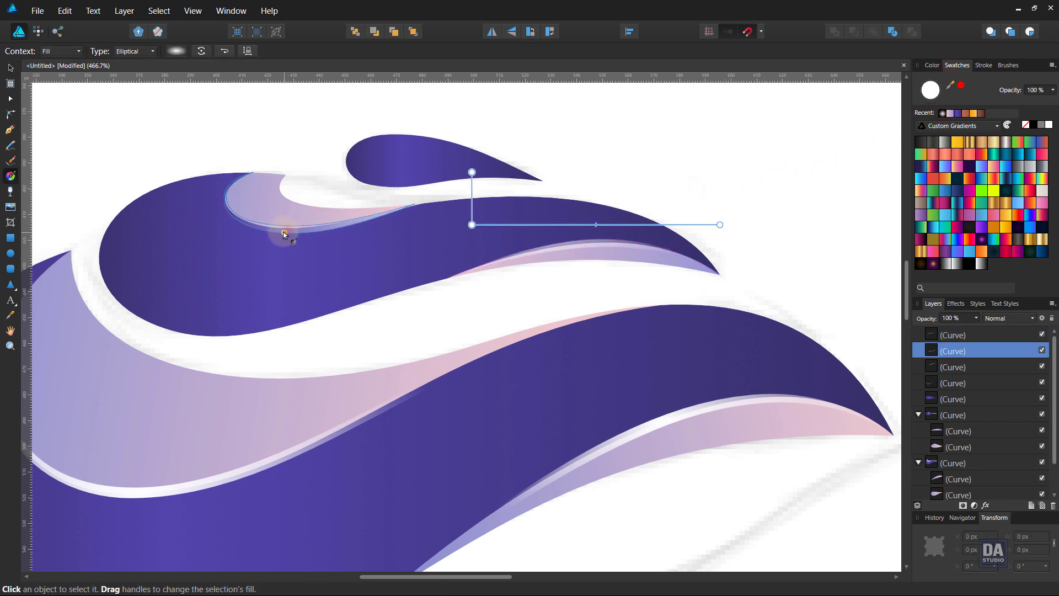
pyautogui.moveTo(280, 232); pyautogui.dragTo(449, 231)
pyautogui.click(620, 240)
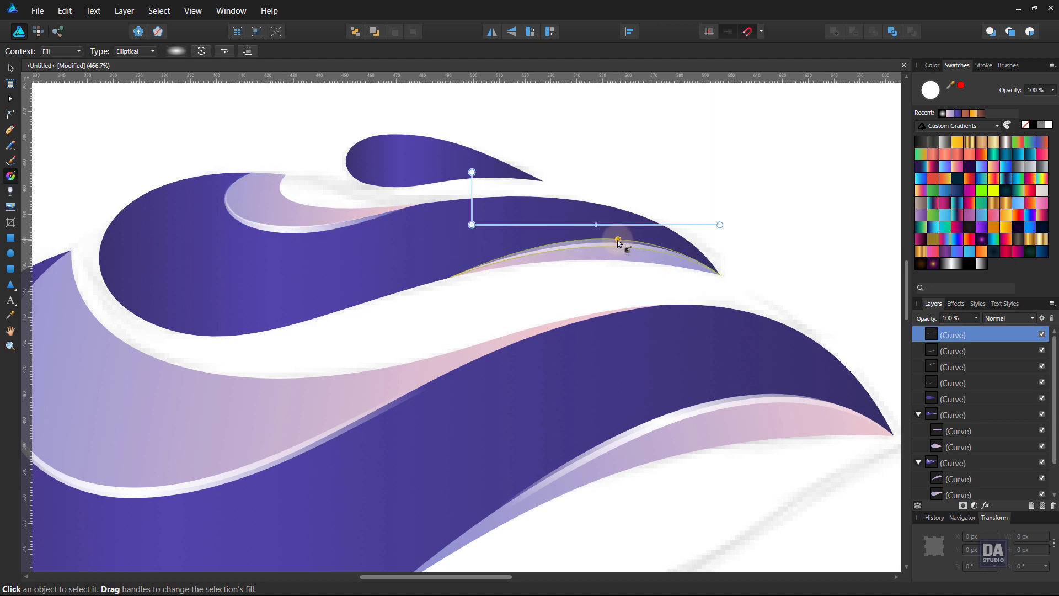
pyautogui.moveTo(604, 243); pyautogui.dragTo(809, 254)
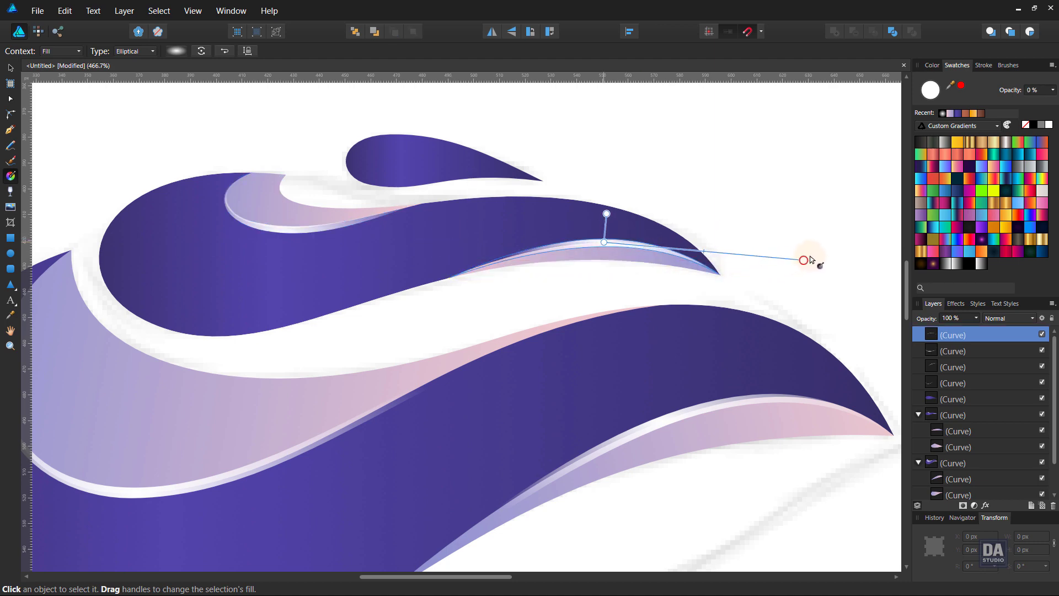
pyautogui.click(721, 189)
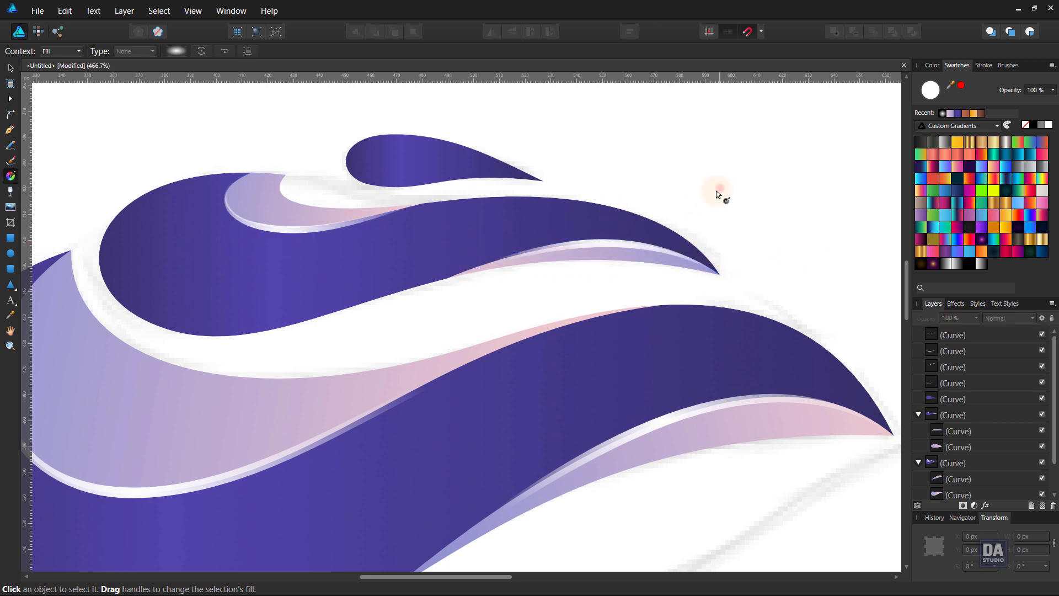
pyautogui.scroll(-3, 494, 232)
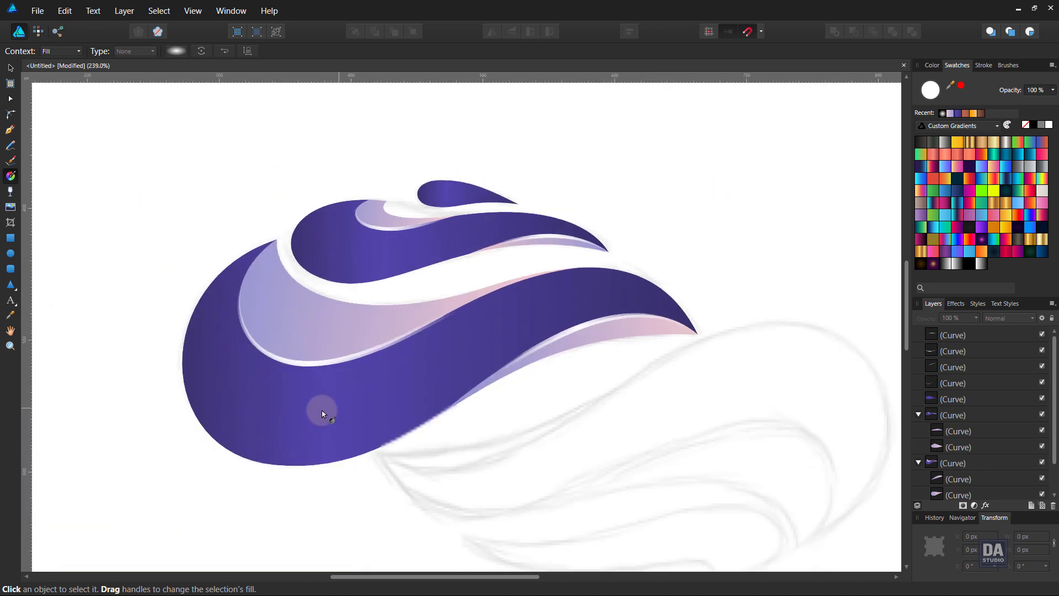
# Step: Redraw linear gradients across the large lower swoosh, upper swoosh and small top swoosh
pyautogui.click(247, 358)
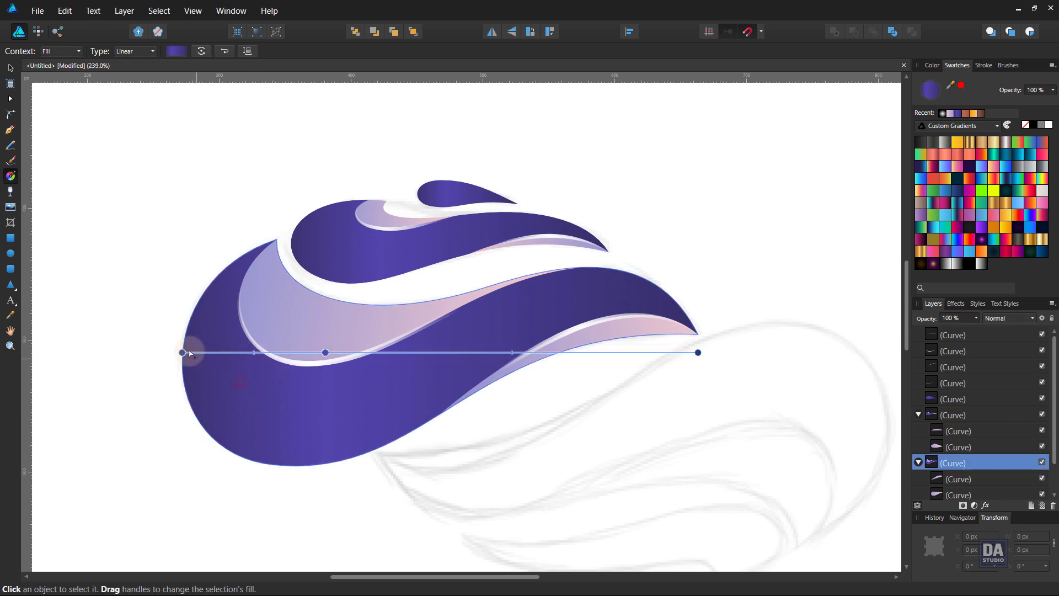
pyautogui.moveTo(182, 337)
pyautogui.mouseDown()
pyautogui.moveTo(661, 353)
pyautogui.moveTo(623, 409)
pyautogui.mouseUp()
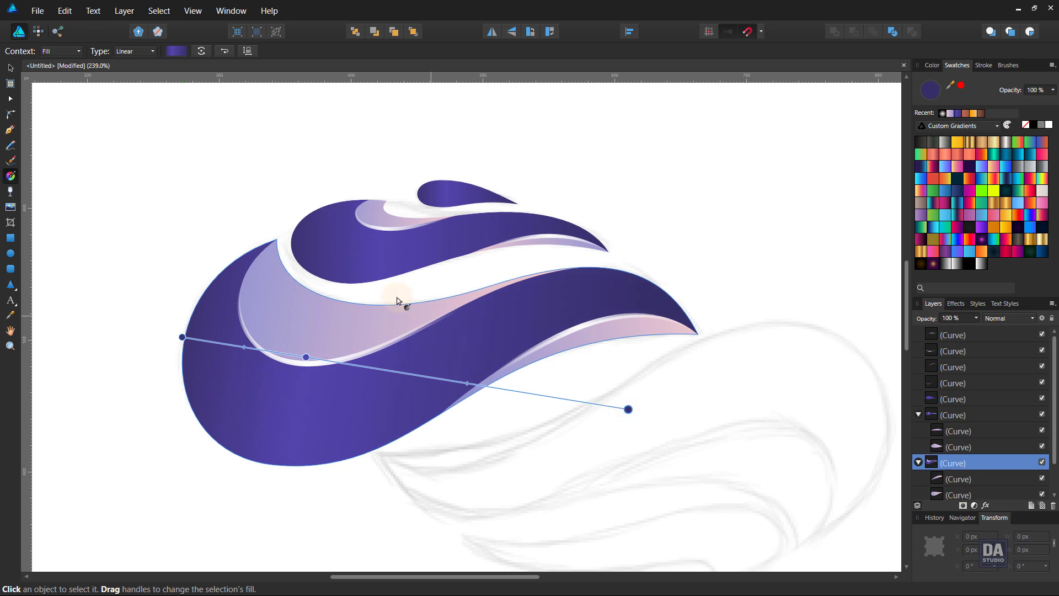
pyautogui.click(361, 270)
pyautogui.moveTo(308, 220); pyautogui.dragTo(536, 318)
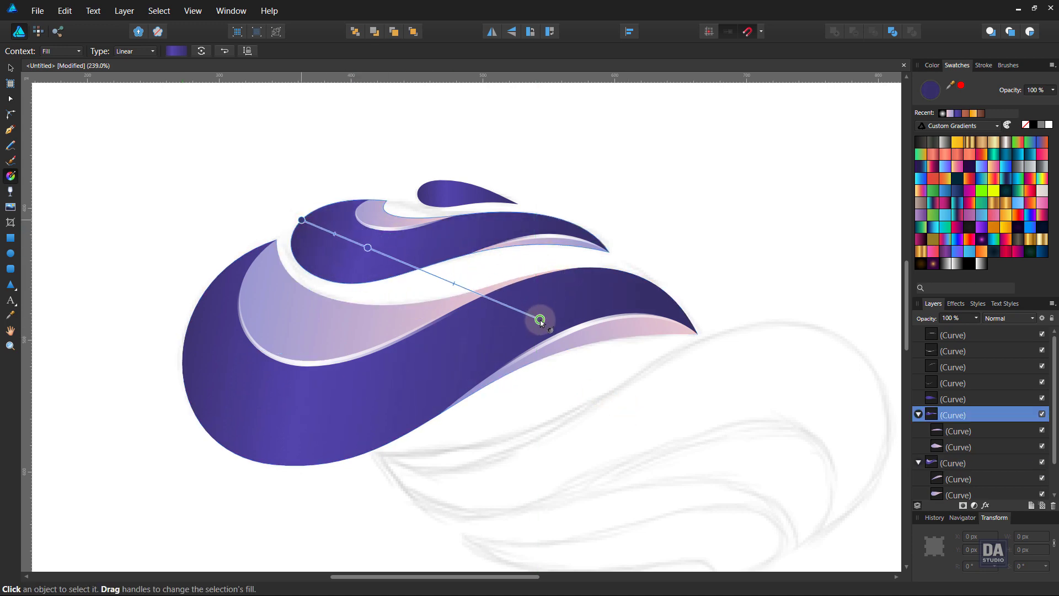
pyautogui.click(465, 201)
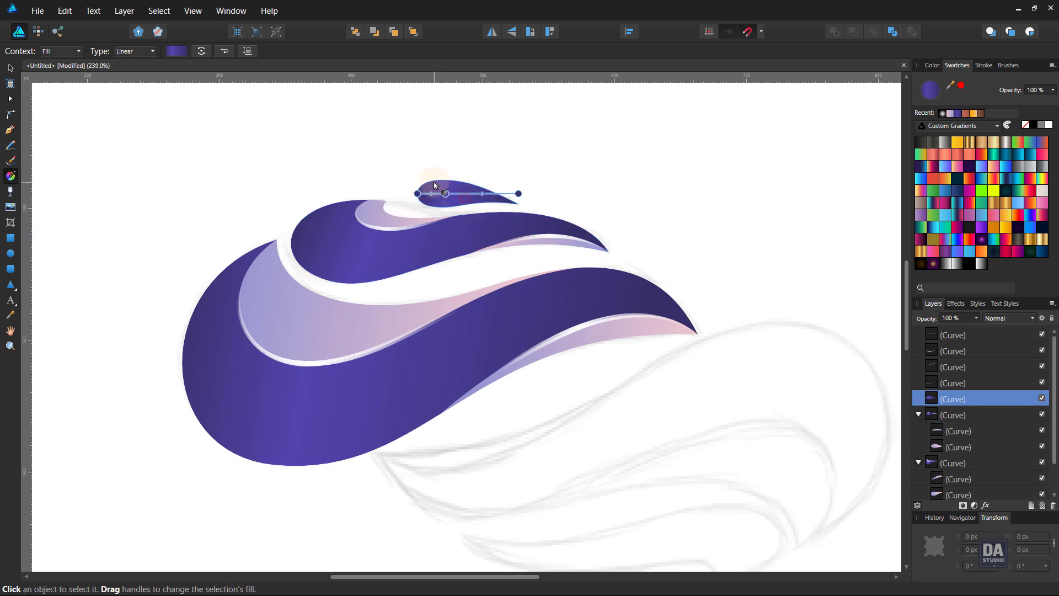
pyautogui.moveTo(425, 179); pyautogui.dragTo(513, 225)
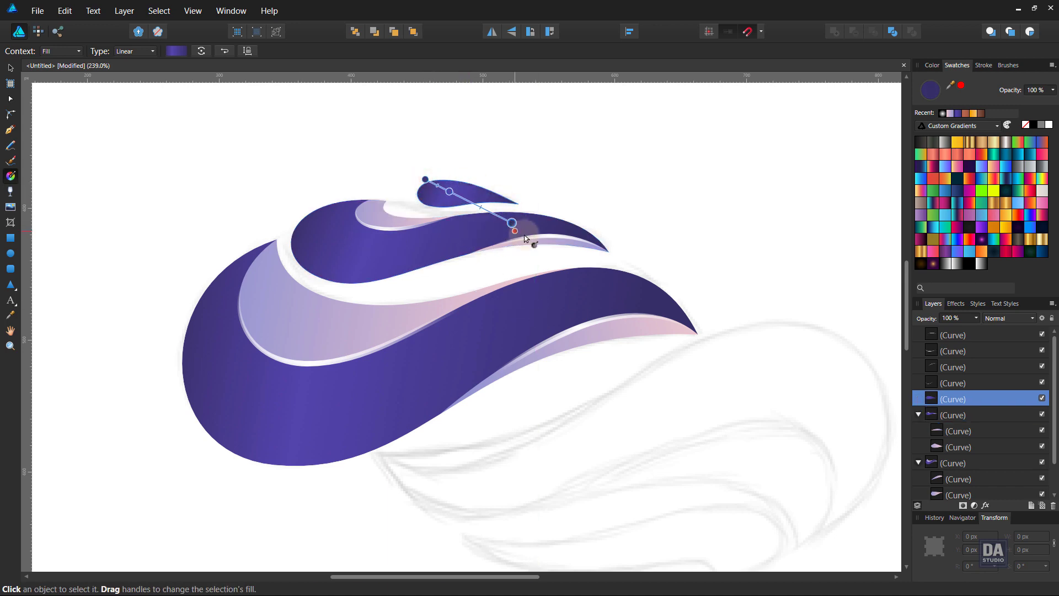
pyautogui.click(699, 373)
pyautogui.scroll(-1, 694, 379)
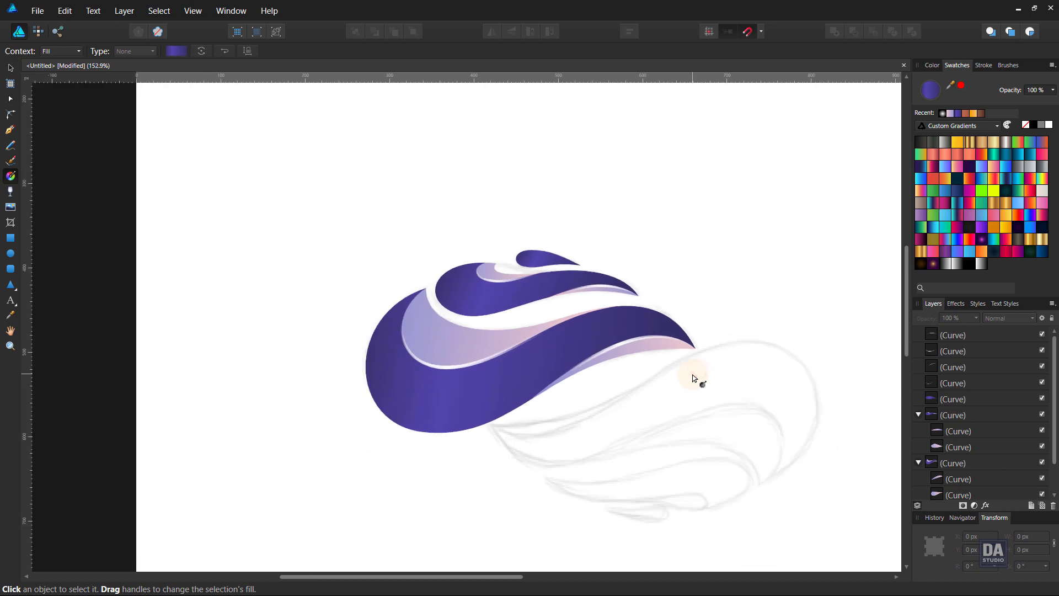
pyautogui.moveTo(694, 378); pyautogui.dragTo(578, 333)
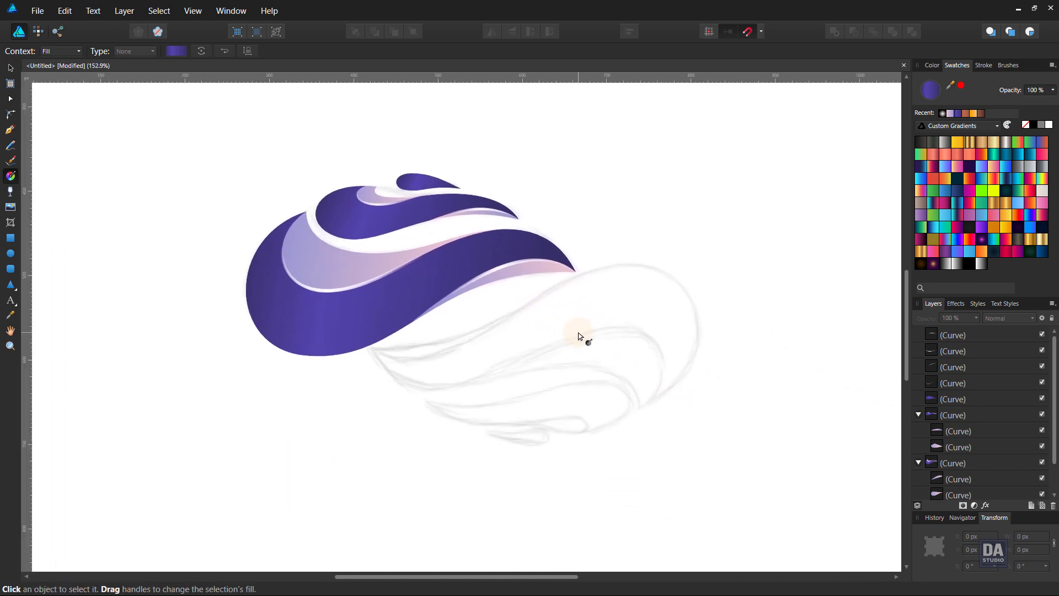
# Step: Group the seven swoosh curve layers into a single group
pyautogui.press('v')
pyautogui.click(918, 415)
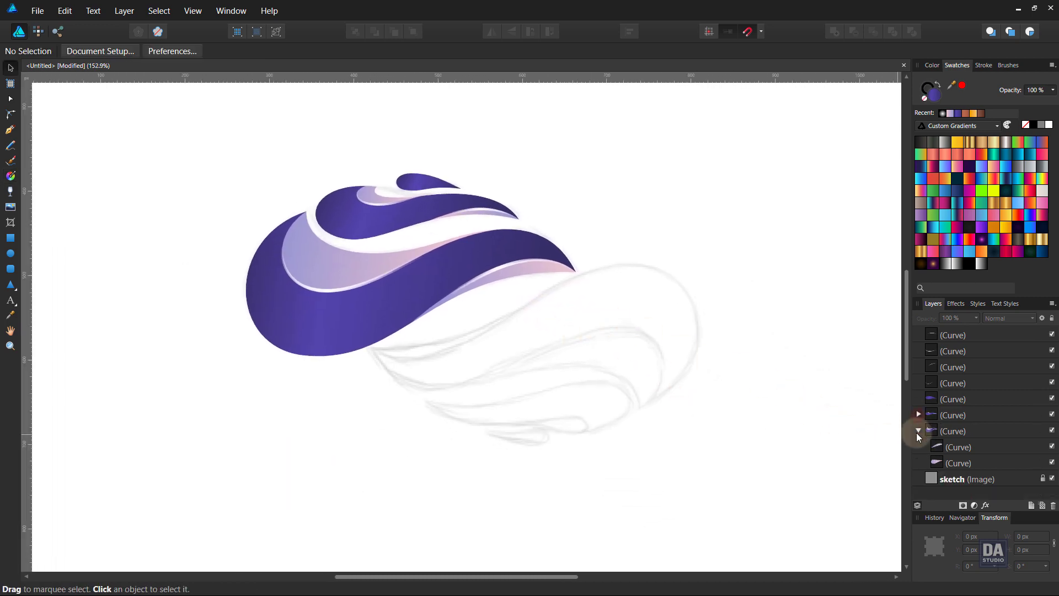
pyautogui.click(953, 335)
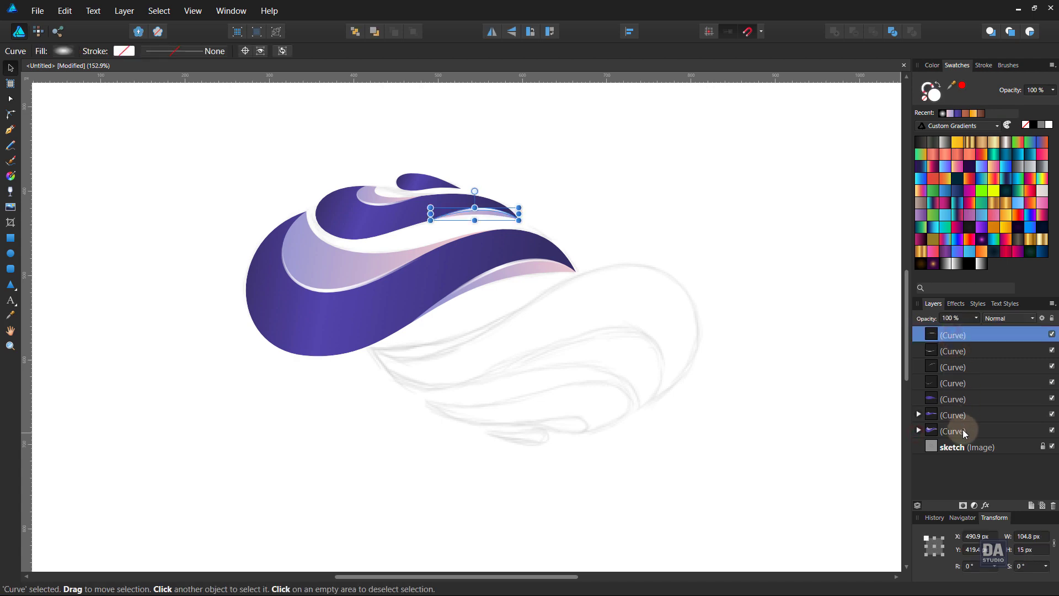
pyautogui.keyDown('shift'); pyautogui.click(963, 430); pyautogui.keyUp('shift')
pyautogui.rightClick(962, 429)
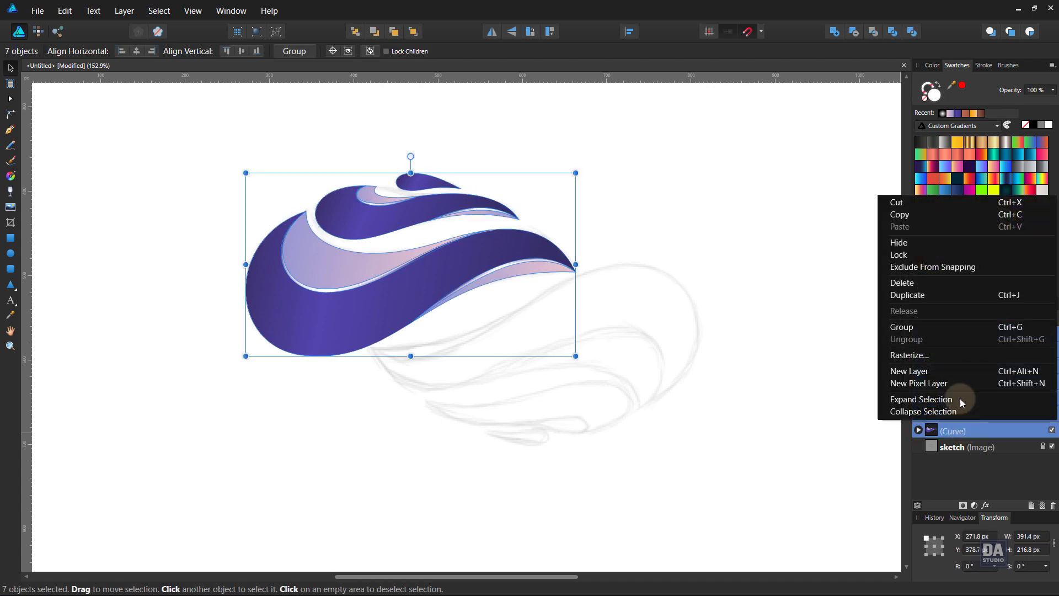
pyautogui.click(944, 328)
# Step: Duplicate the swoosh group, rotate the copy 180°, and move it down-right to form the S
pyautogui.rightClick(978, 340)
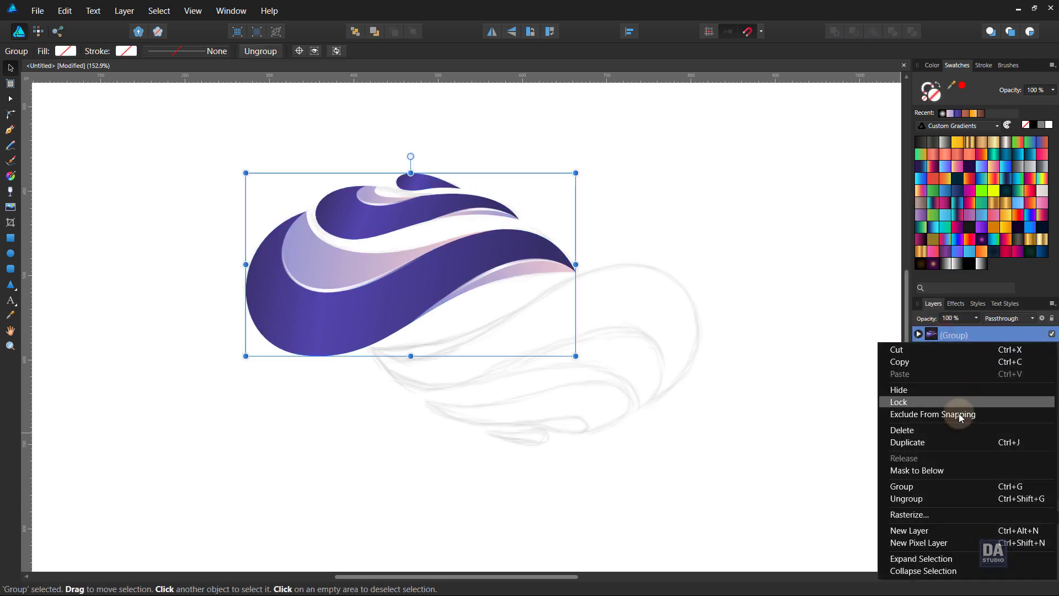
pyautogui.click(955, 442)
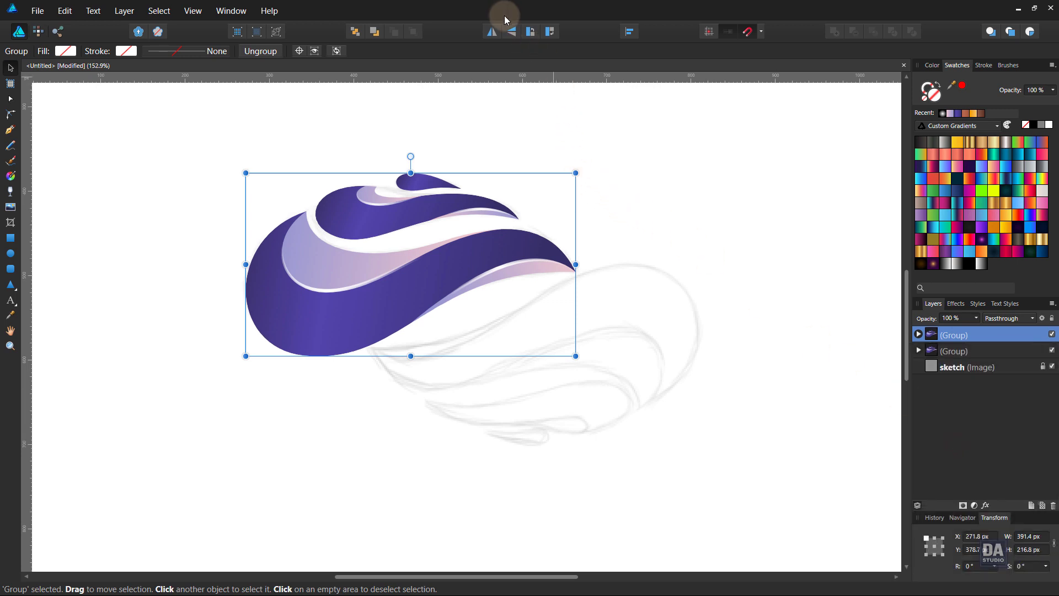
pyautogui.click(531, 33)
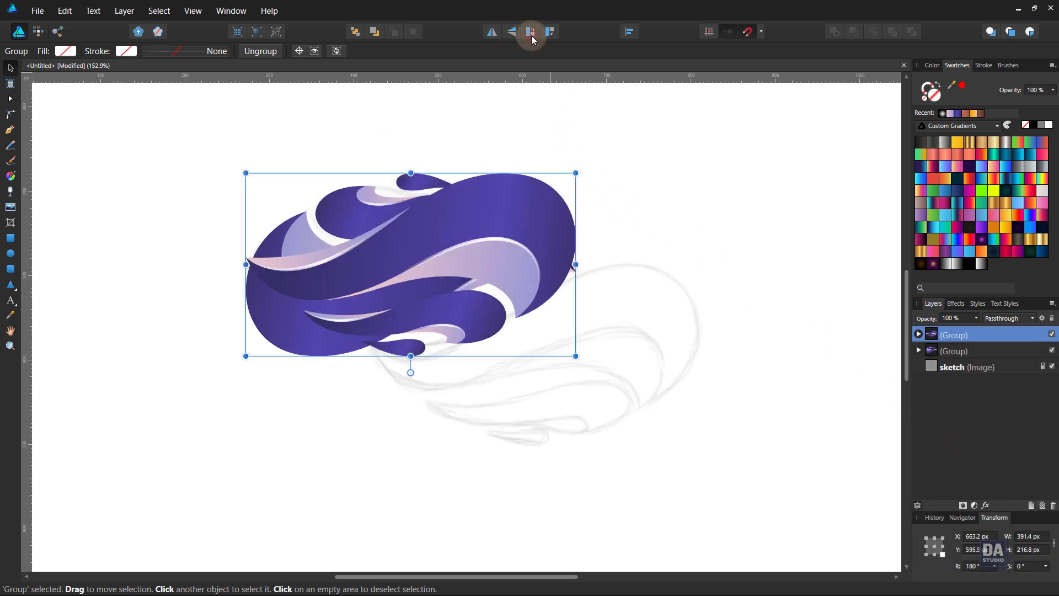
pyautogui.moveTo(531, 213); pyautogui.dragTo(658, 305)
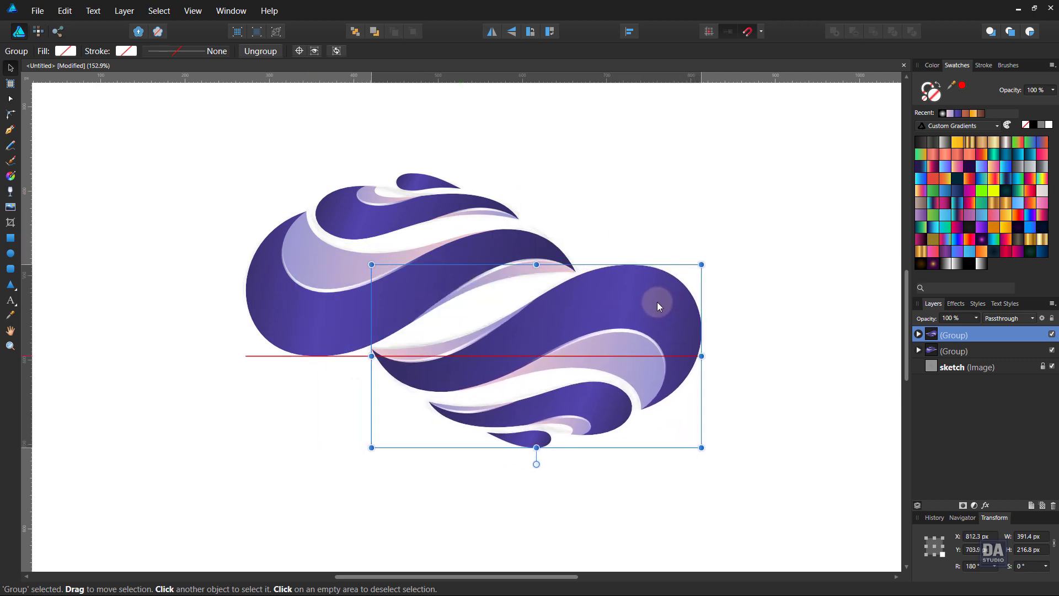
pyautogui.click(753, 289)
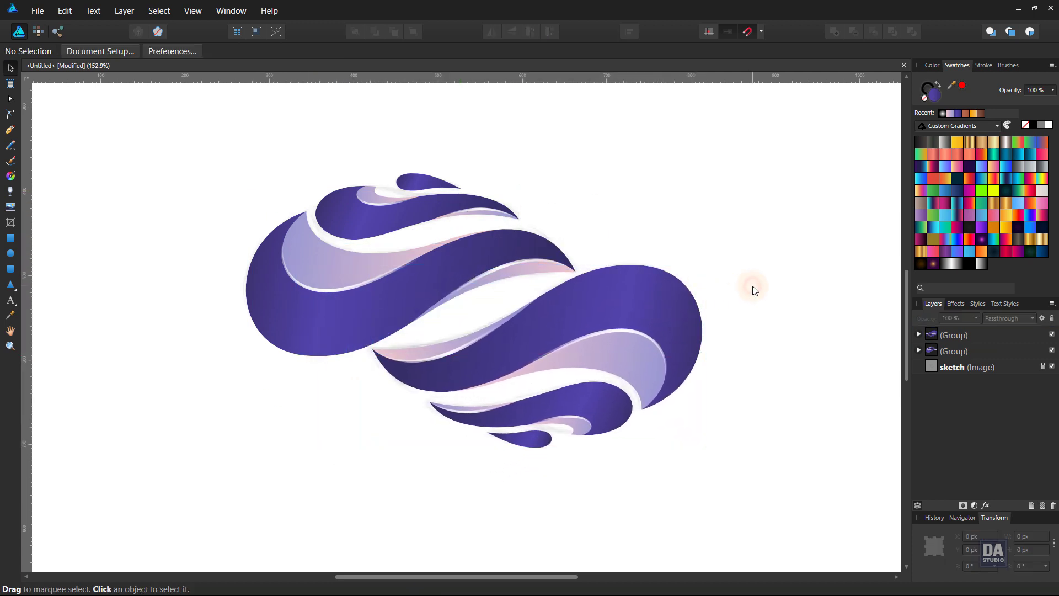
# Step: Draw a page-covering square and give it a pink-lavender gradient fill
pyautogui.hotkey('ctrl', '0')
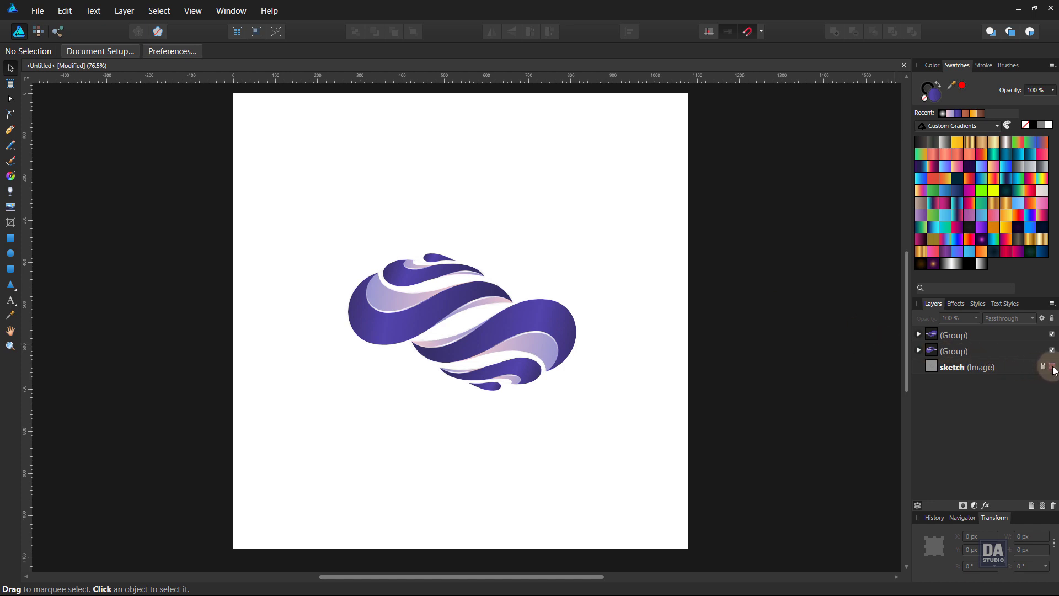
pyautogui.click(10, 238)
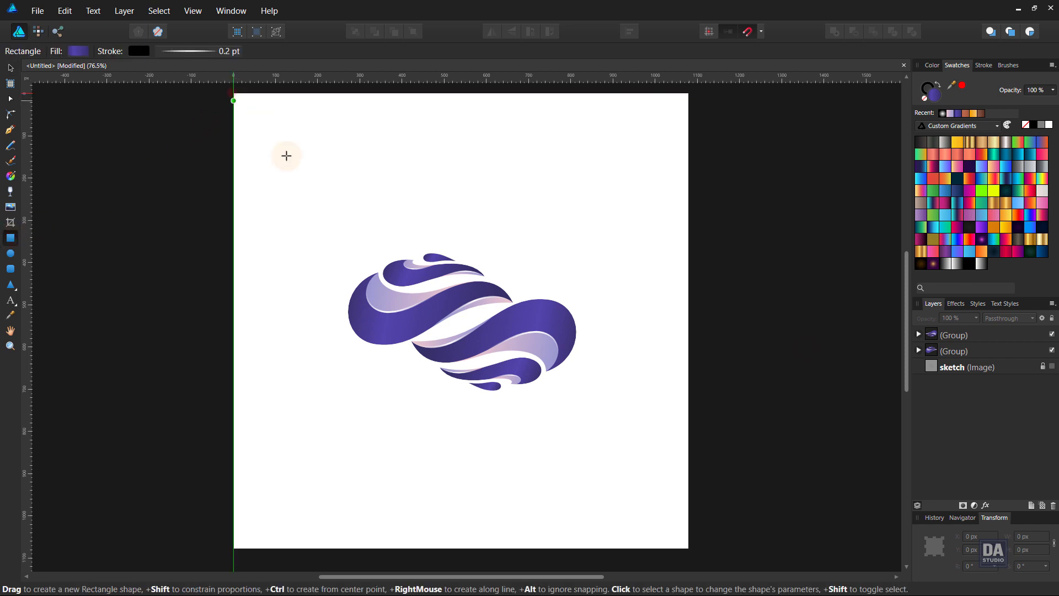
pyautogui.moveTo(233, 93); pyautogui.dragTo(689, 548)
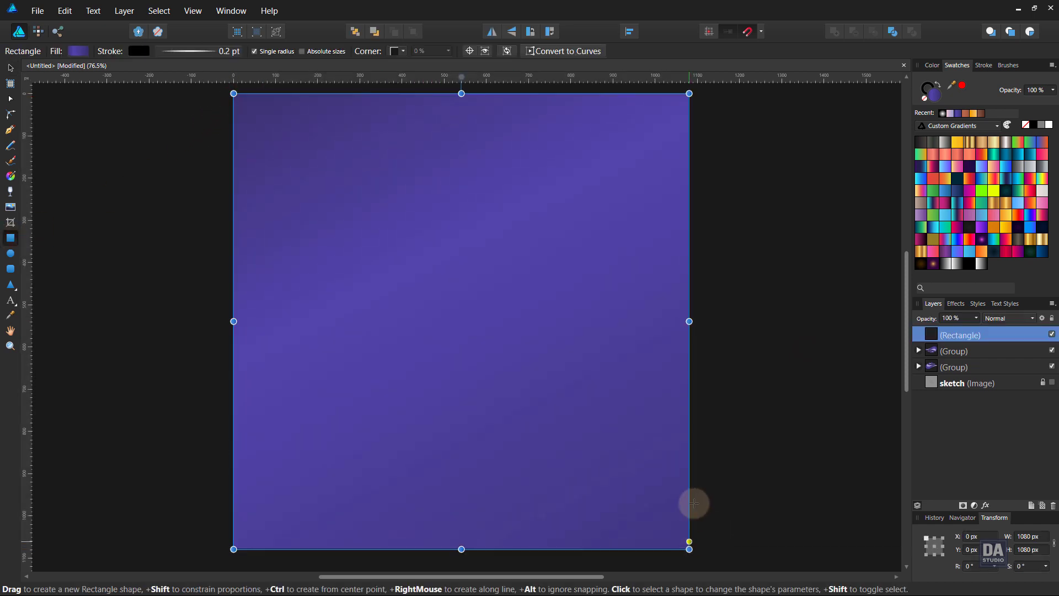
pyautogui.click(951, 114)
# Step: Send the square behind the logo and run its gradient diagonally, pink top-left to bottom-right
pyautogui.press('g')
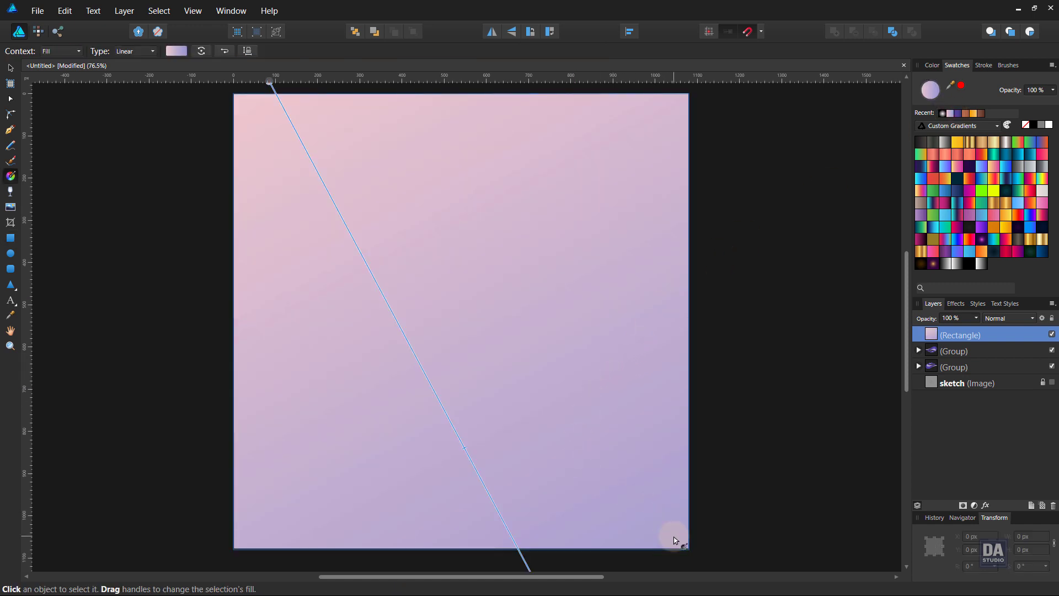
pyautogui.moveTo(673, 535); pyautogui.dragTo(263, 113)
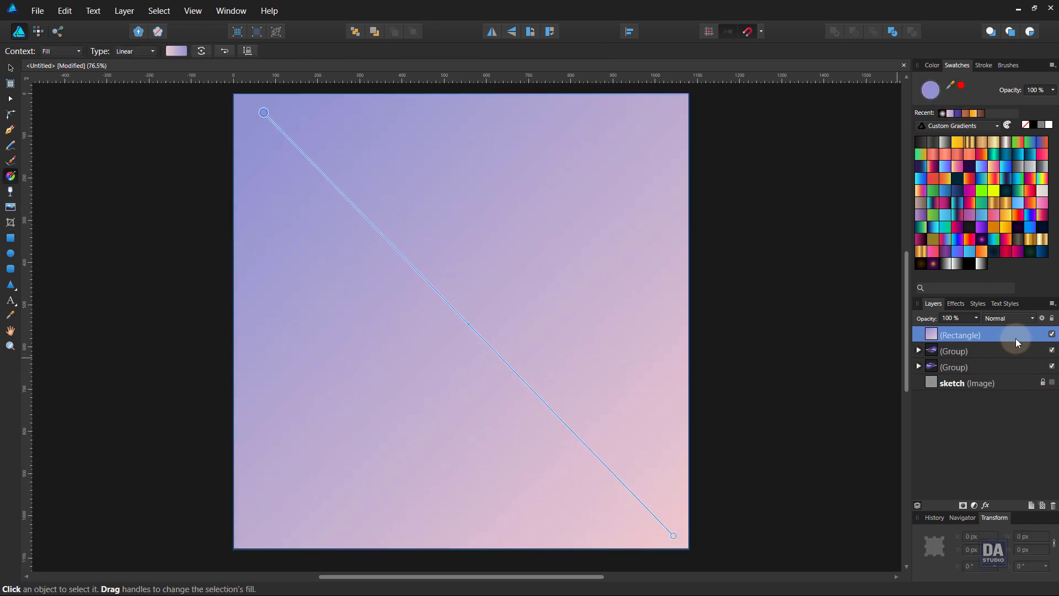
pyautogui.moveTo(1007, 345); pyautogui.dragTo(1002, 423)
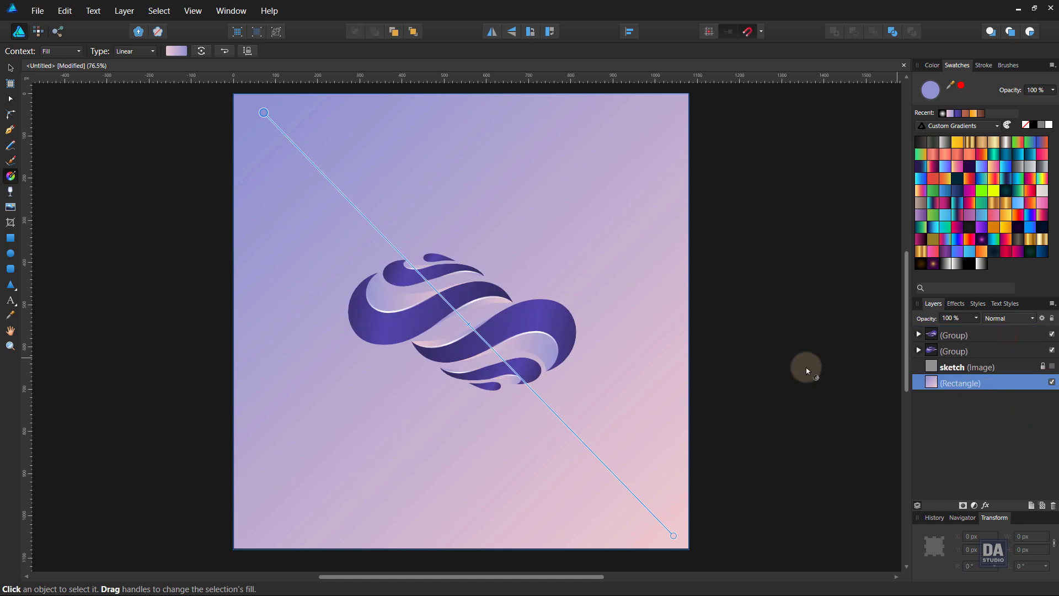
pyautogui.moveTo(266, 134); pyautogui.dragTo(592, 441)
pyautogui.moveTo(624, 484); pyautogui.dragTo(682, 550)
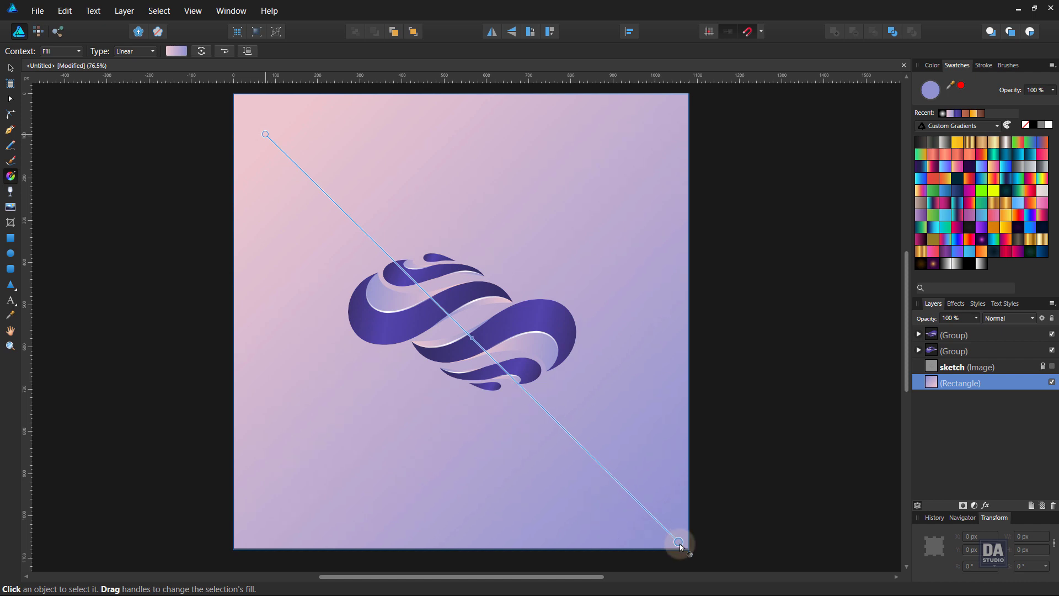
pyautogui.click(749, 411)
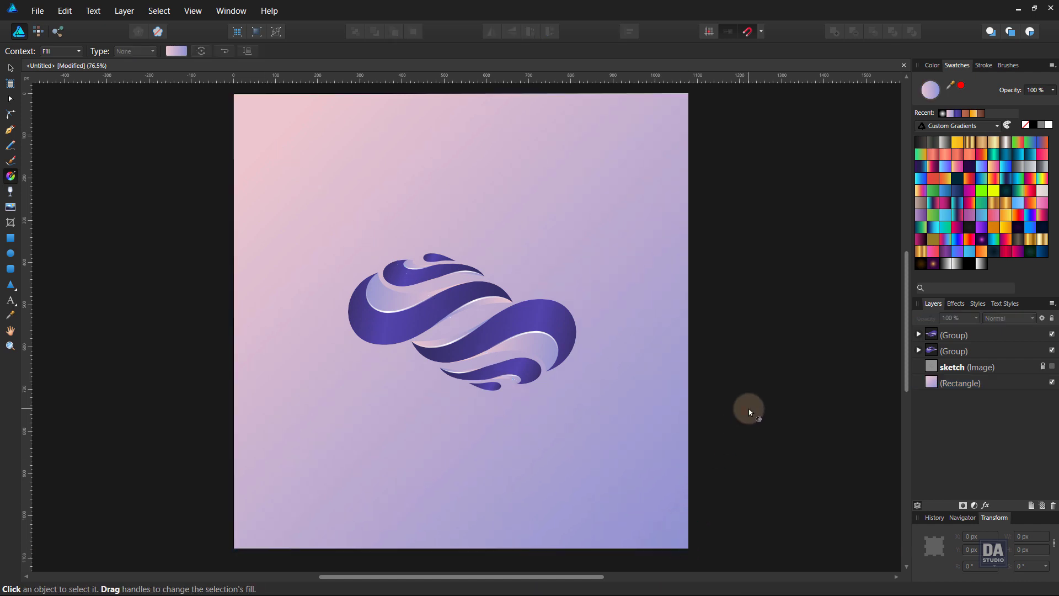
# Step: Lower the background square's opacity to 69%
pyautogui.click(975, 388)
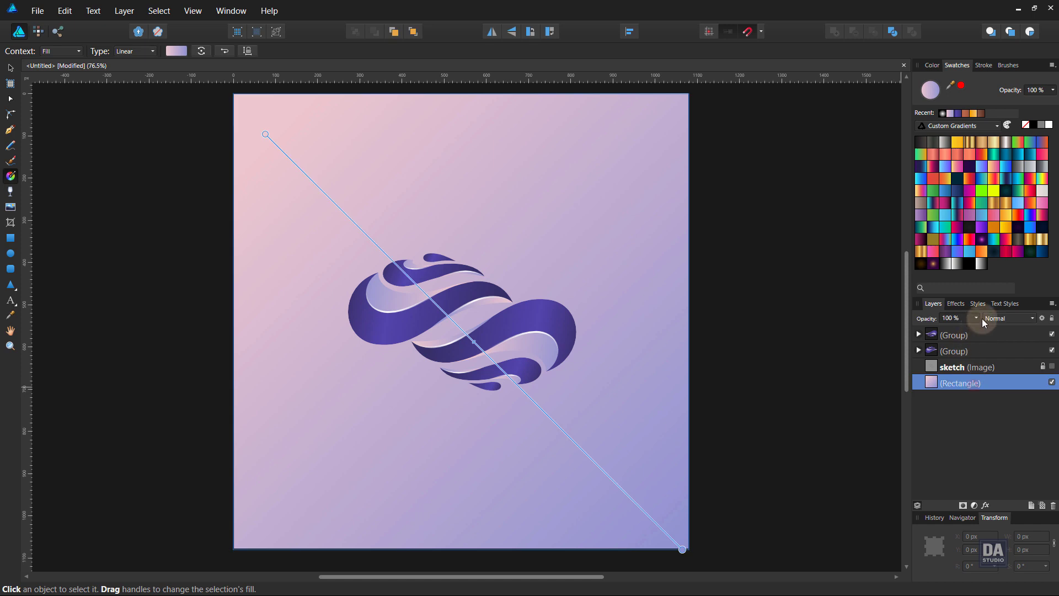
pyautogui.click(977, 318)
pyautogui.moveTo(980, 330)
pyautogui.mouseDown()
pyautogui.moveTo(941, 329)
pyautogui.moveTo(954, 328)
pyautogui.mouseUp()
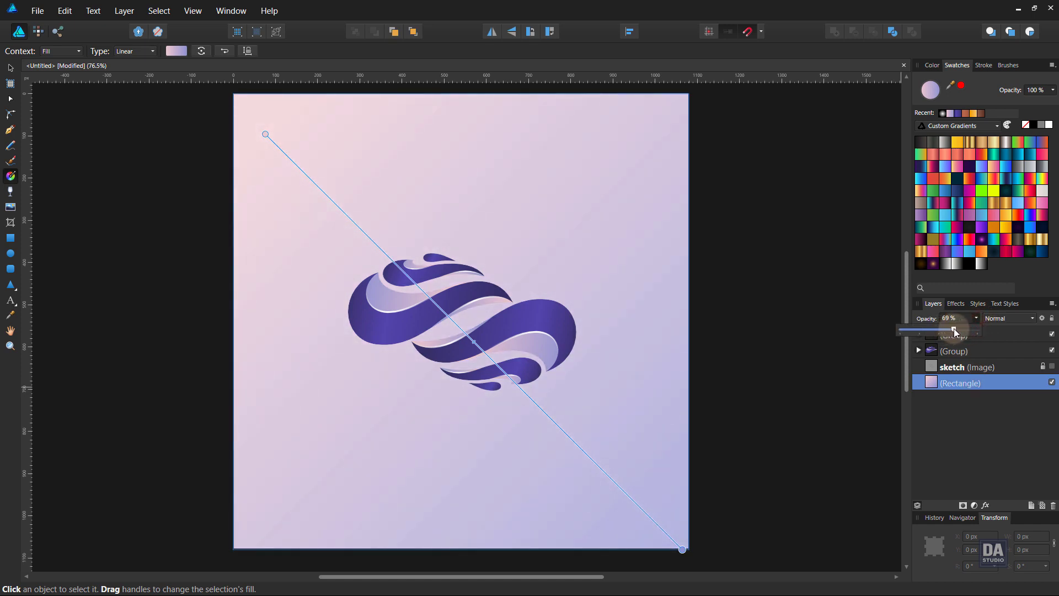
pyautogui.click(816, 328)
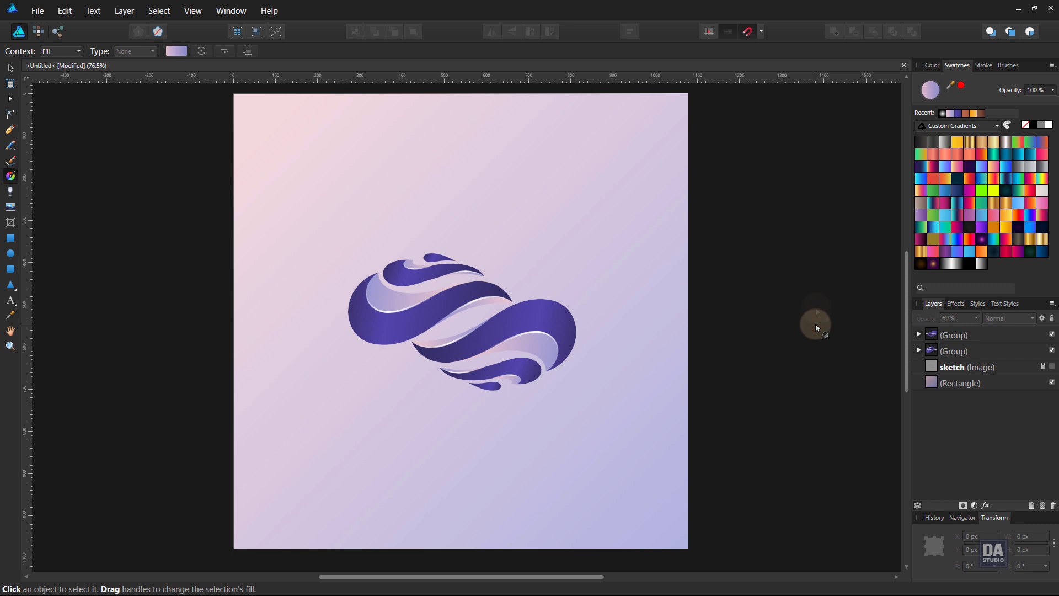
pyautogui.scroll(2, 449, 331)
pyautogui.scroll(2, 456, 326)
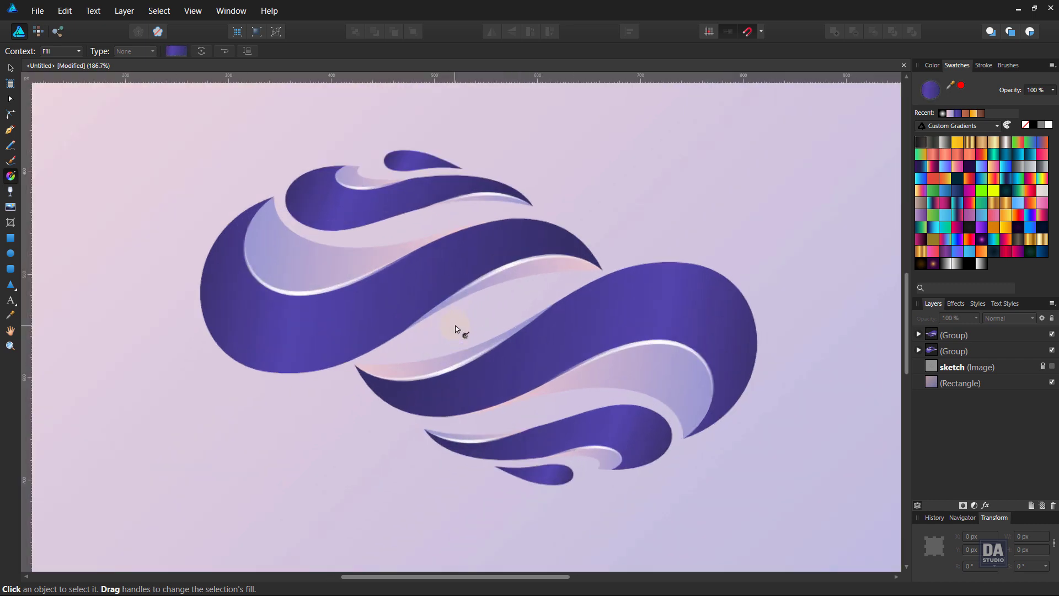
# Step: Fill the five outer swoosh shapes with an orange-red gradient
pyautogui.click(667, 312)
pyautogui.keyDown('shift'); pyautogui.click(628, 428); pyautogui.keyUp('shift')
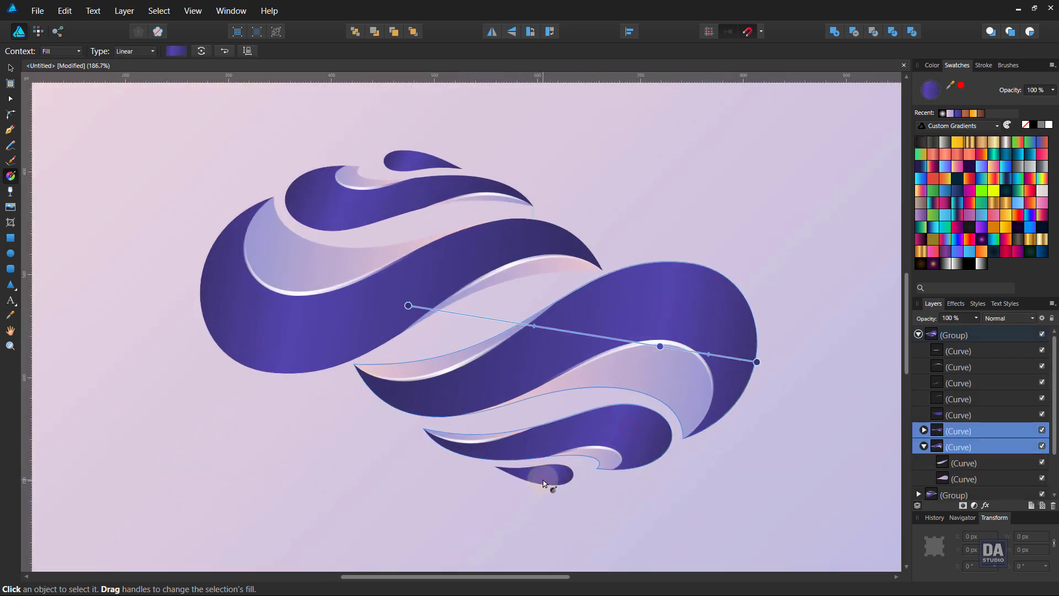
pyautogui.keyDown('shift'); pyautogui.click(543, 484); pyautogui.keyUp('shift')
pyautogui.keyDown('shift'); pyautogui.click(280, 314); pyautogui.keyUp('shift')
pyautogui.keyDown('shift'); pyautogui.click(317, 208); pyautogui.keyUp('shift')
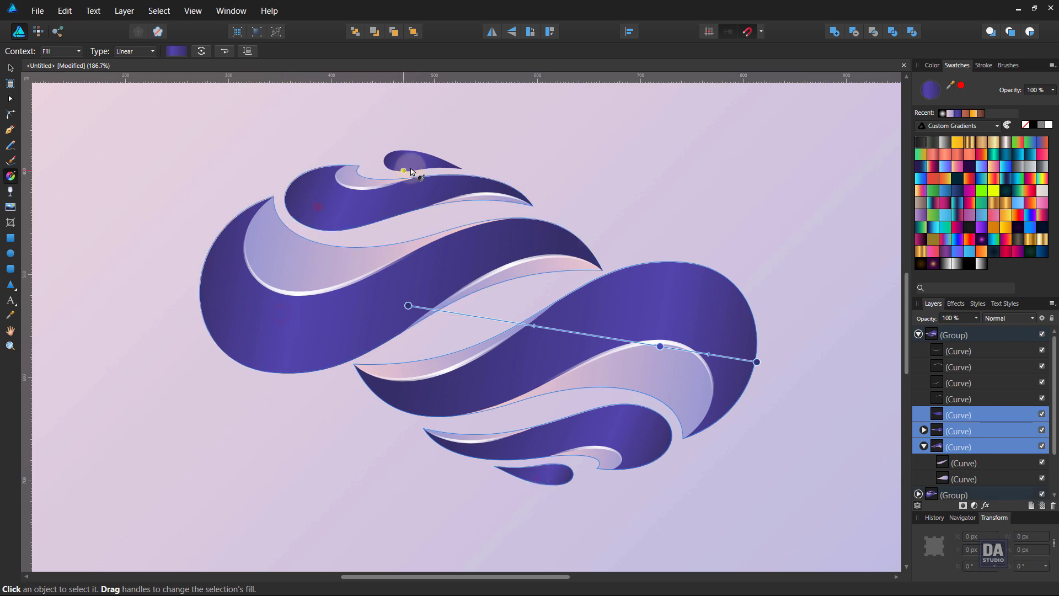
pyautogui.click(971, 177)
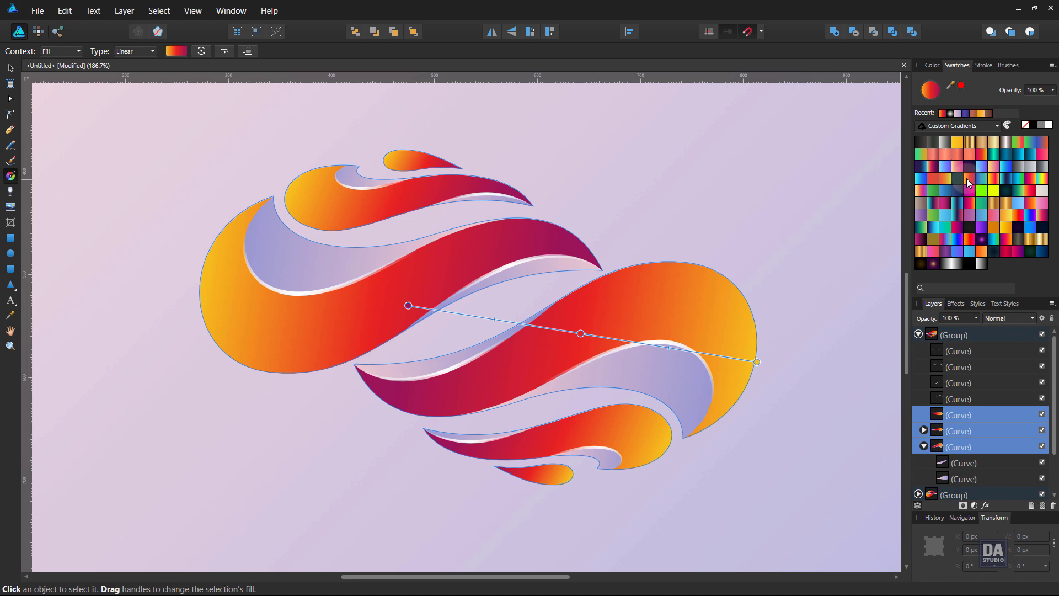
# Step: Give the inner lavender shapes a peach-pink gradient from the Fancy Gradient swatches
pyautogui.click(312, 270)
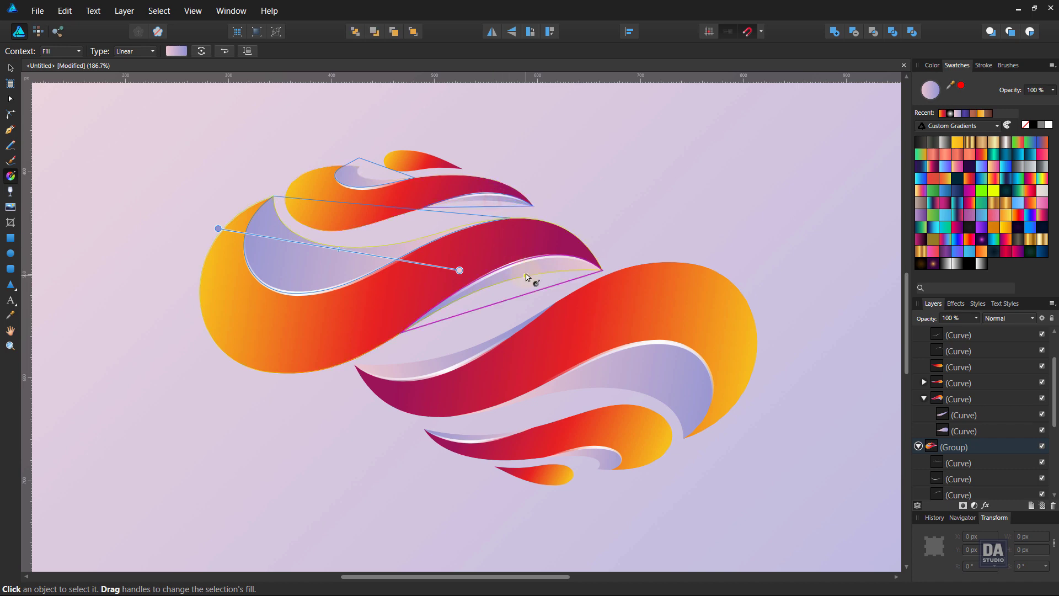
pyautogui.click(458, 361)
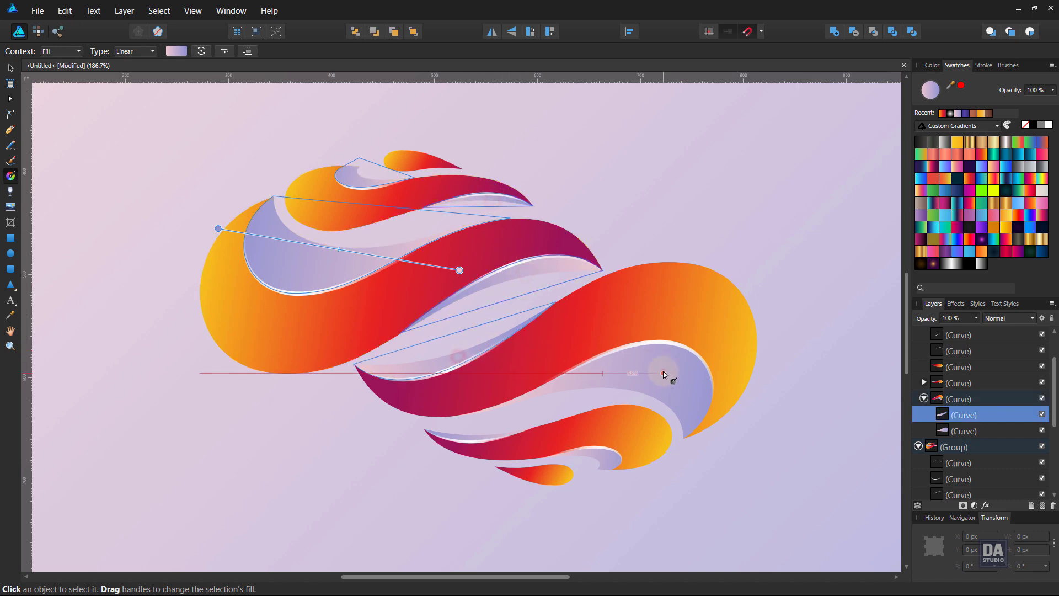
pyautogui.keyDown('shift'); pyautogui.click(663, 370); pyautogui.keyUp('shift')
pyautogui.moveTo(609, 461); pyautogui.dragTo(465, 442)
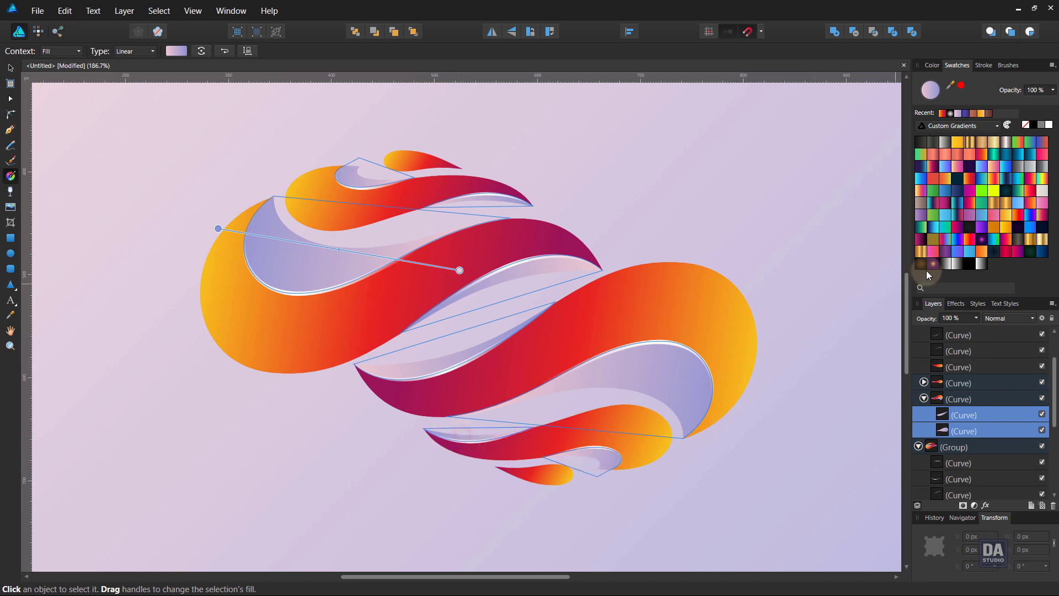
pyautogui.click(991, 128)
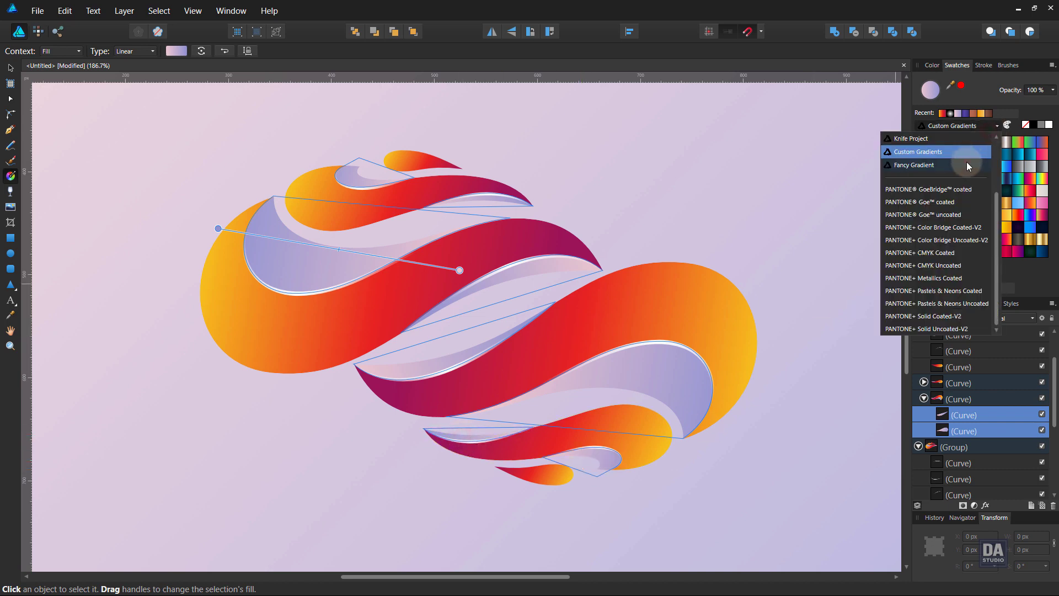
pyautogui.click(966, 161)
pyautogui.click(947, 204)
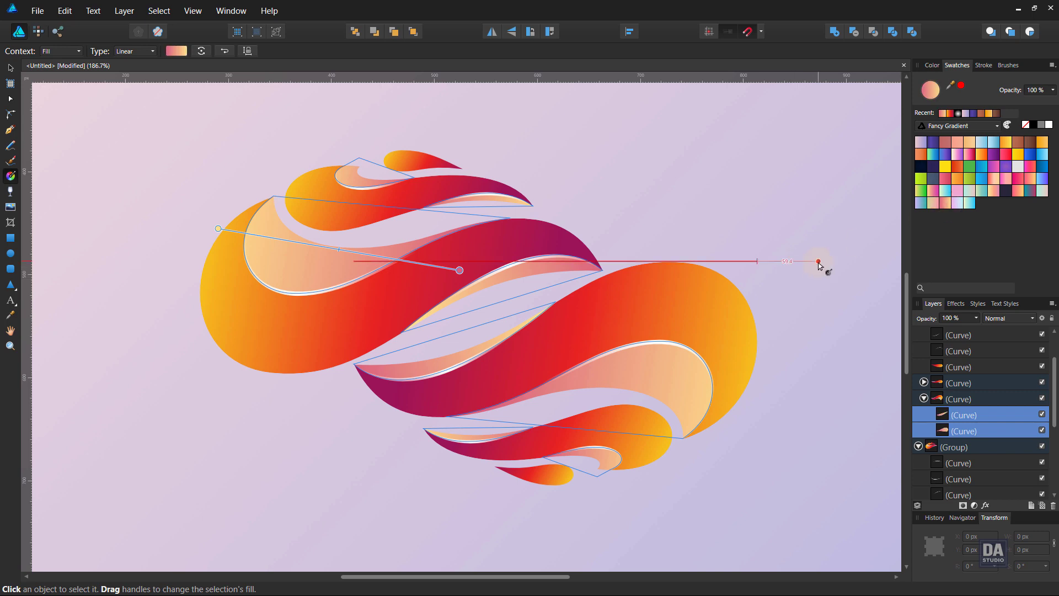
pyautogui.click(819, 265)
# Step: Reverse the gradient on both peach inner shapes, then zoom to fit the page
pyautogui.press('v')
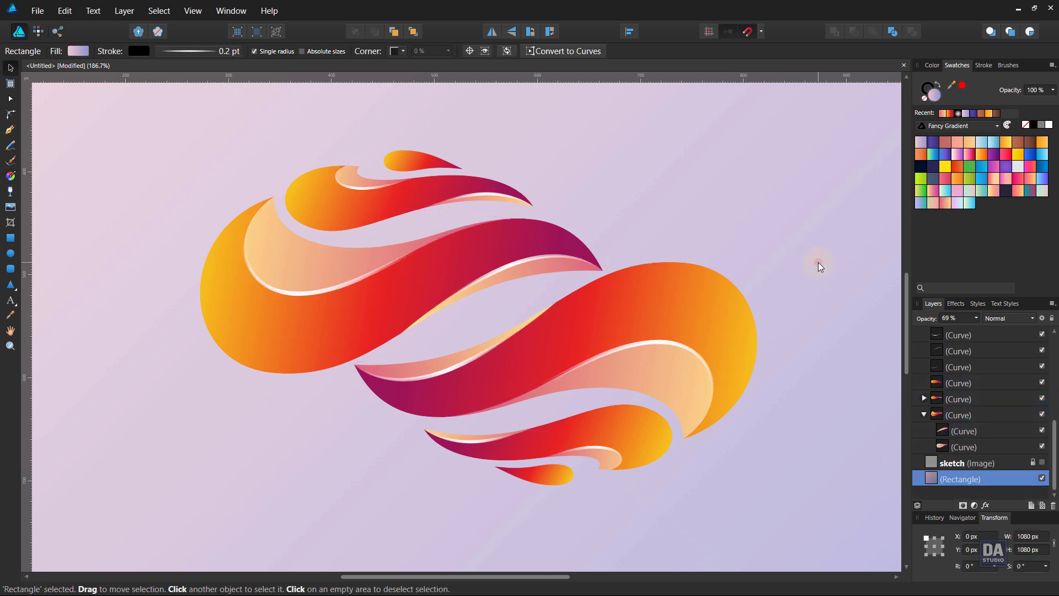
pyautogui.click(666, 395)
pyautogui.doubleClick(666, 395)
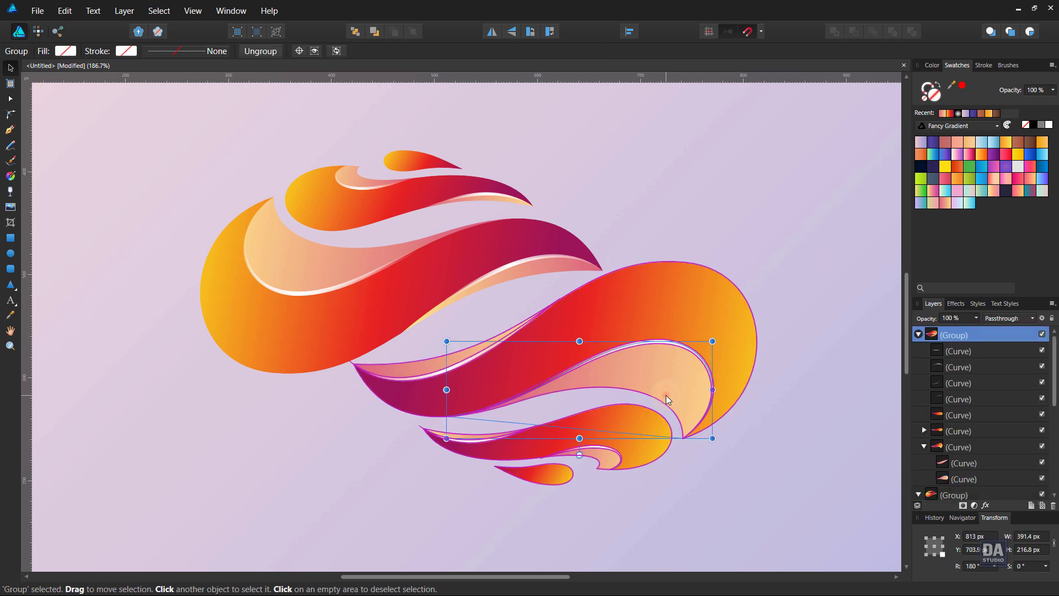
pyautogui.keyDown('shift'); pyautogui.click(288, 247); pyautogui.keyUp('shift')
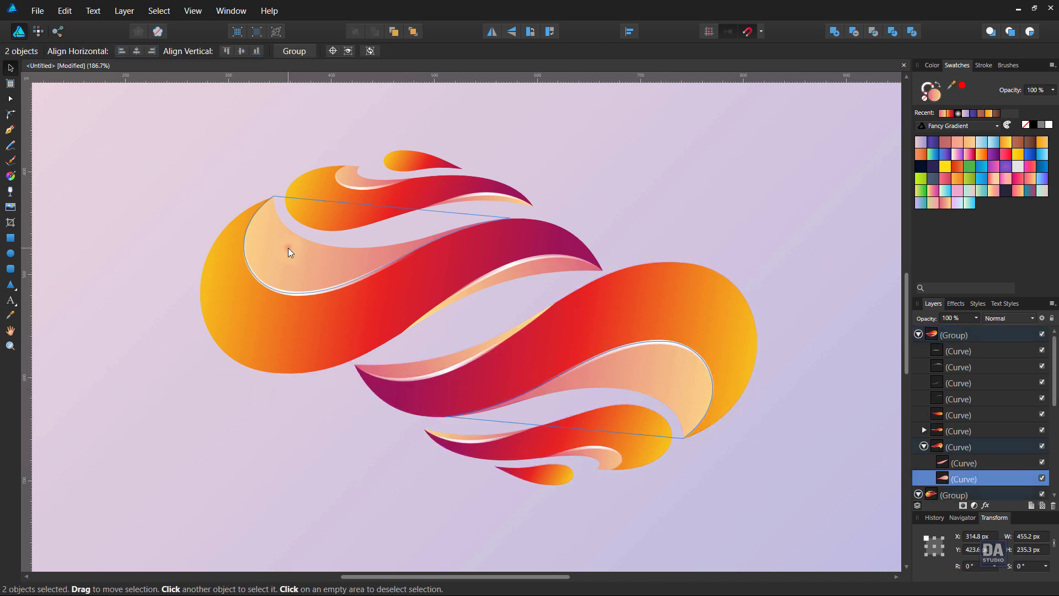
pyautogui.click(19, 174)
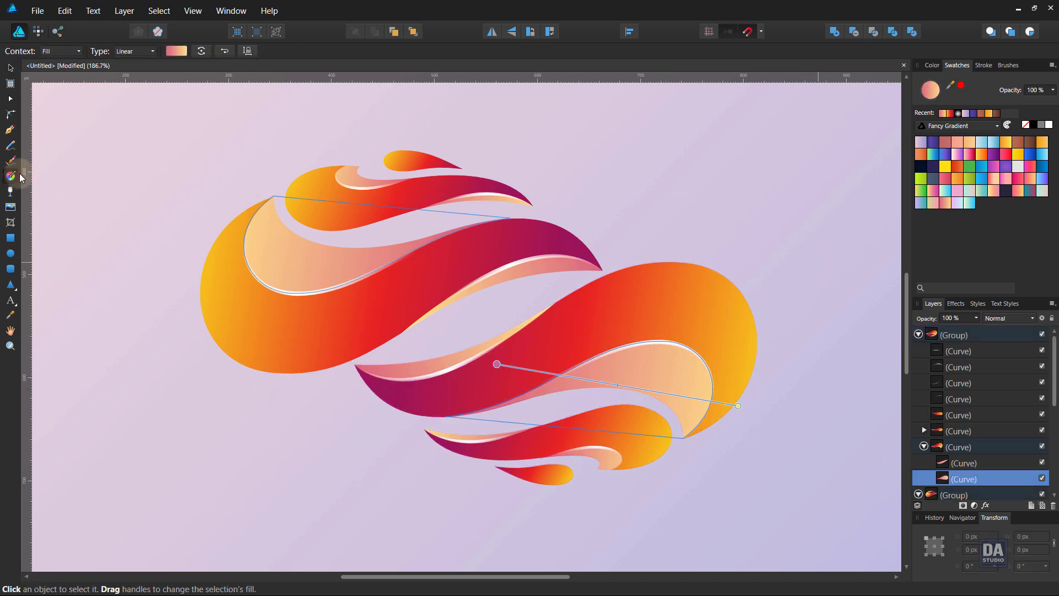
pyautogui.click(222, 53)
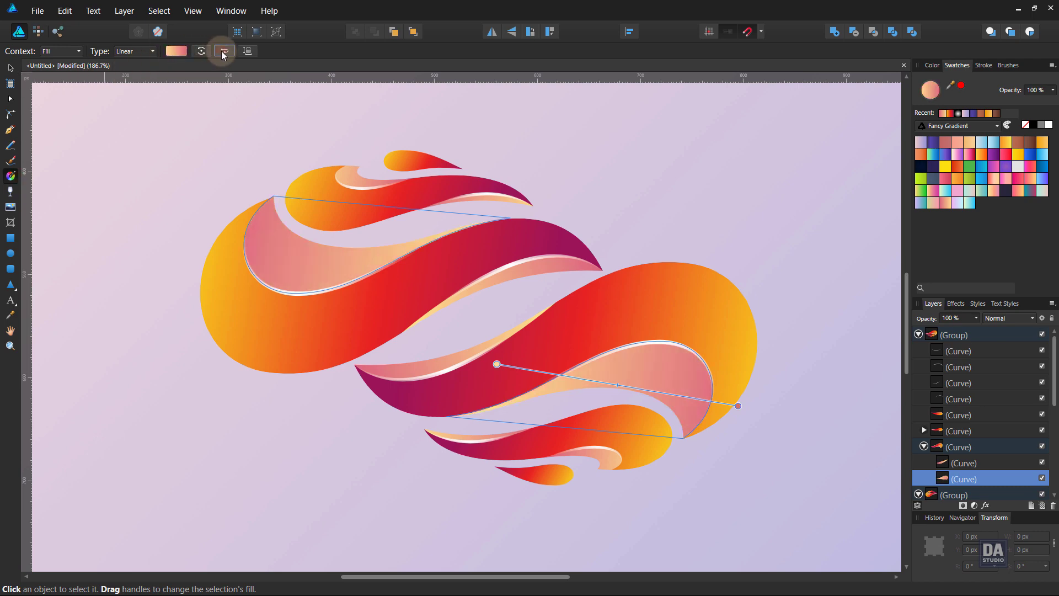
pyautogui.click(9, 69)
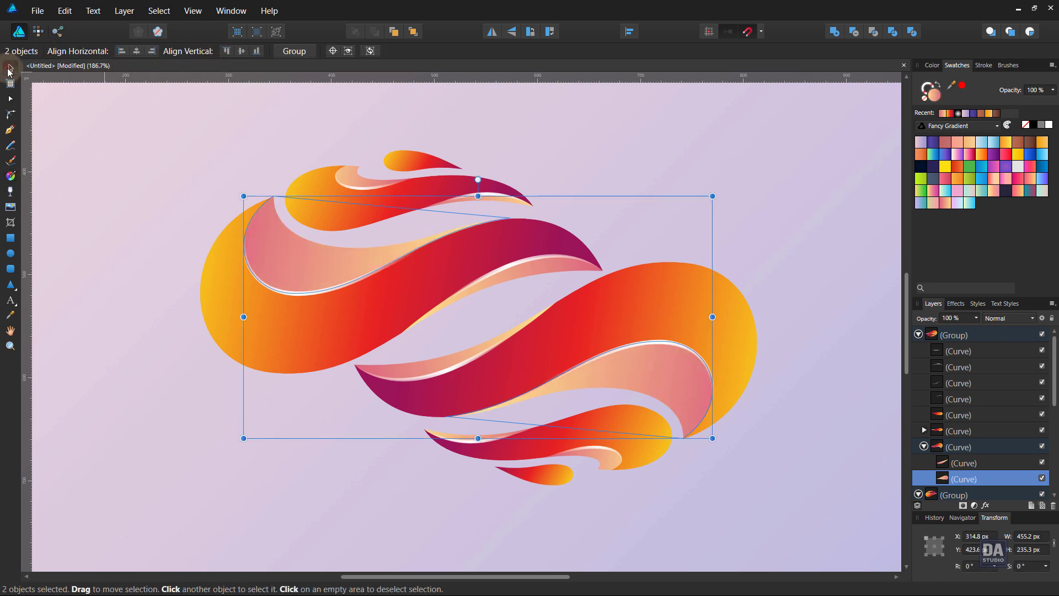
pyautogui.click(176, 145)
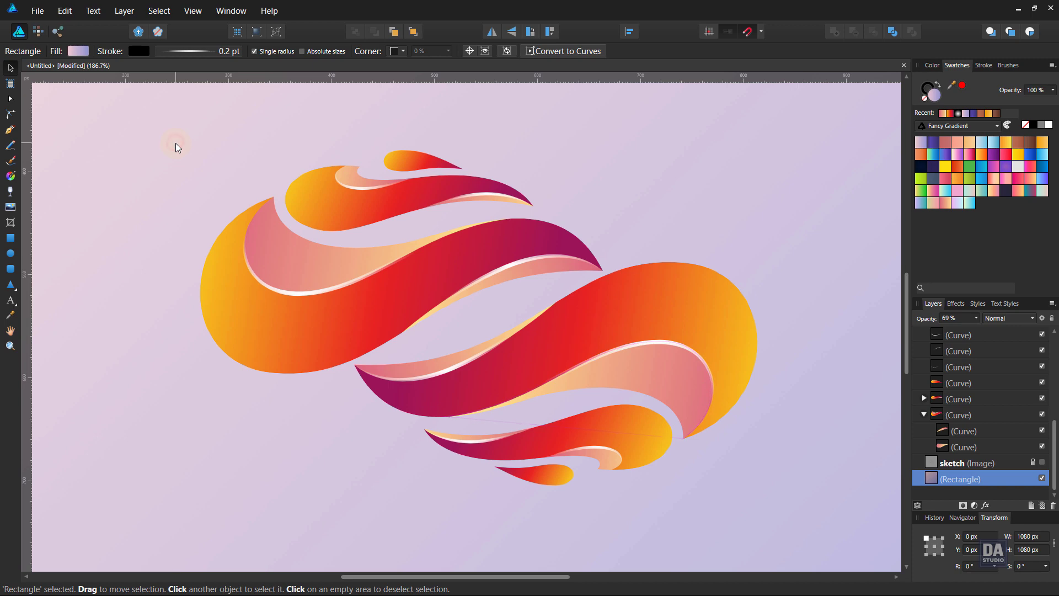
pyautogui.hotkey('ctrl', '0')
pyautogui.click(175, 144)
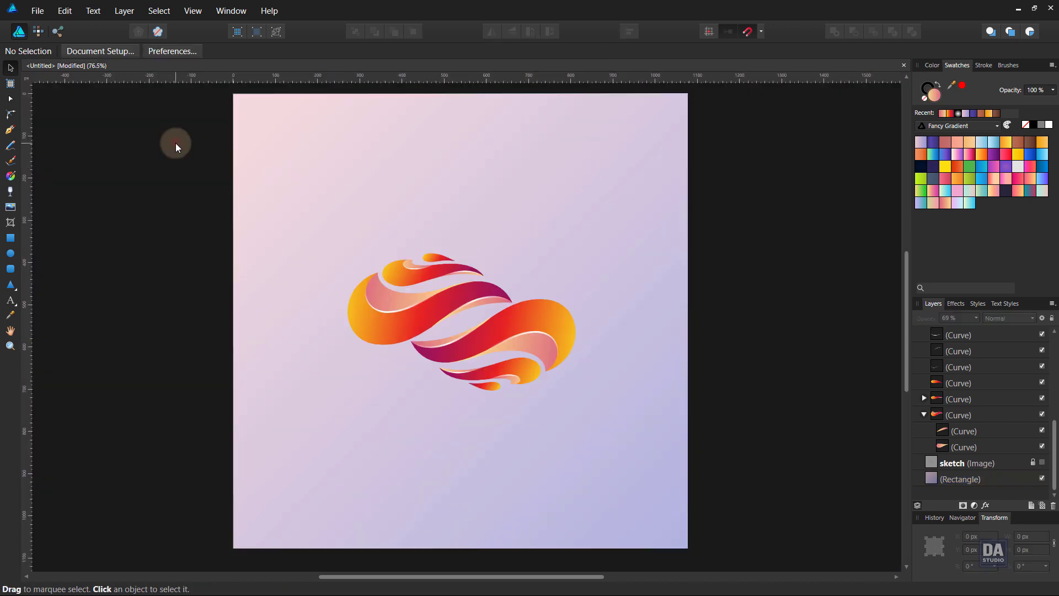
# Step: Give the background square a pink-peach gradient at about 37% opacity
pyautogui.click(274, 198)
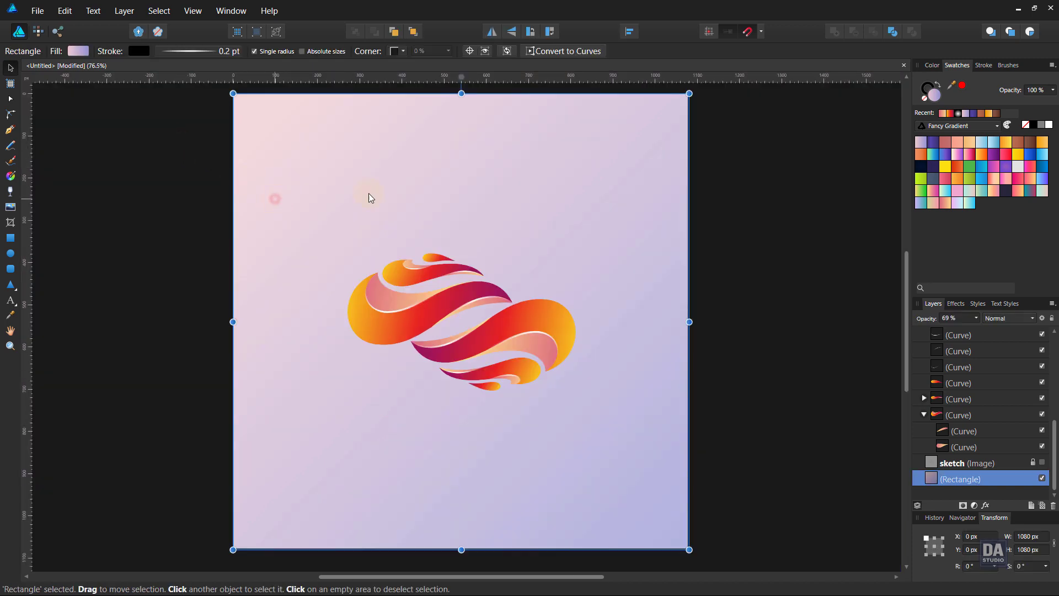
pyautogui.click(1018, 191)
pyautogui.moveTo(976, 318); pyautogui.dragTo(948, 331)
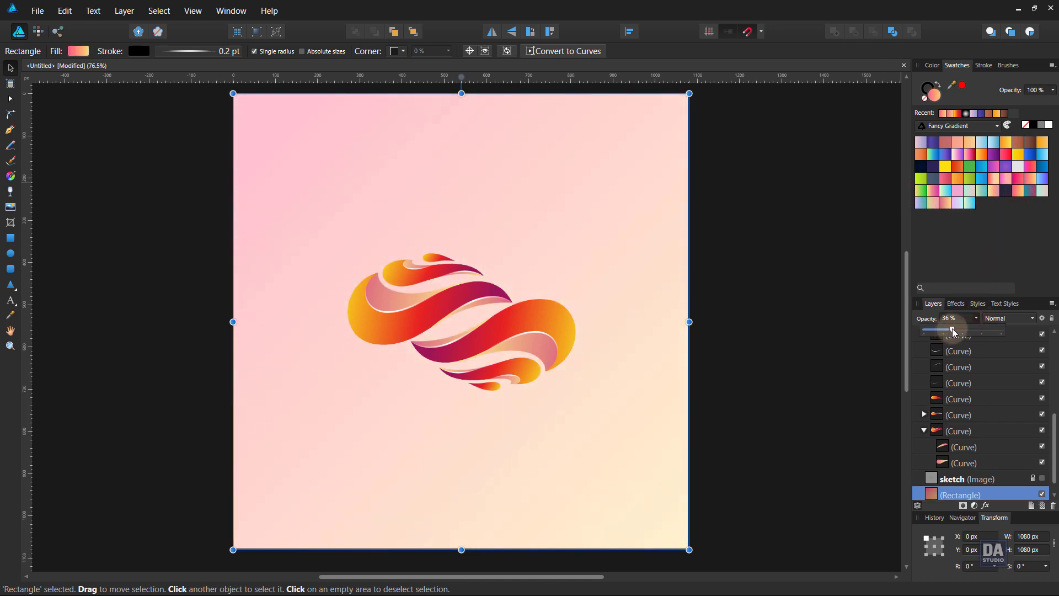
pyautogui.click(814, 313)
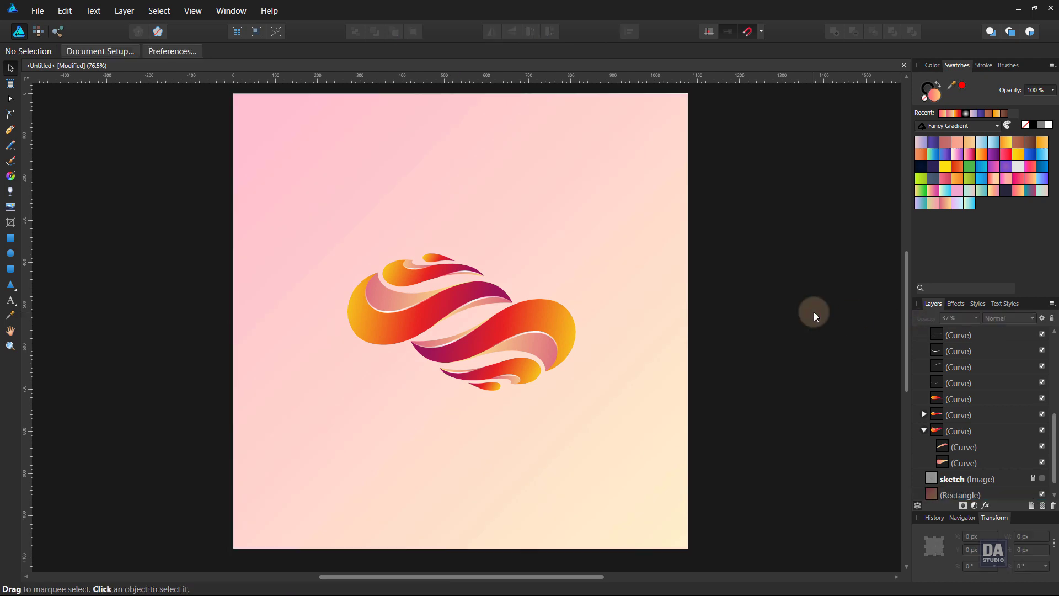